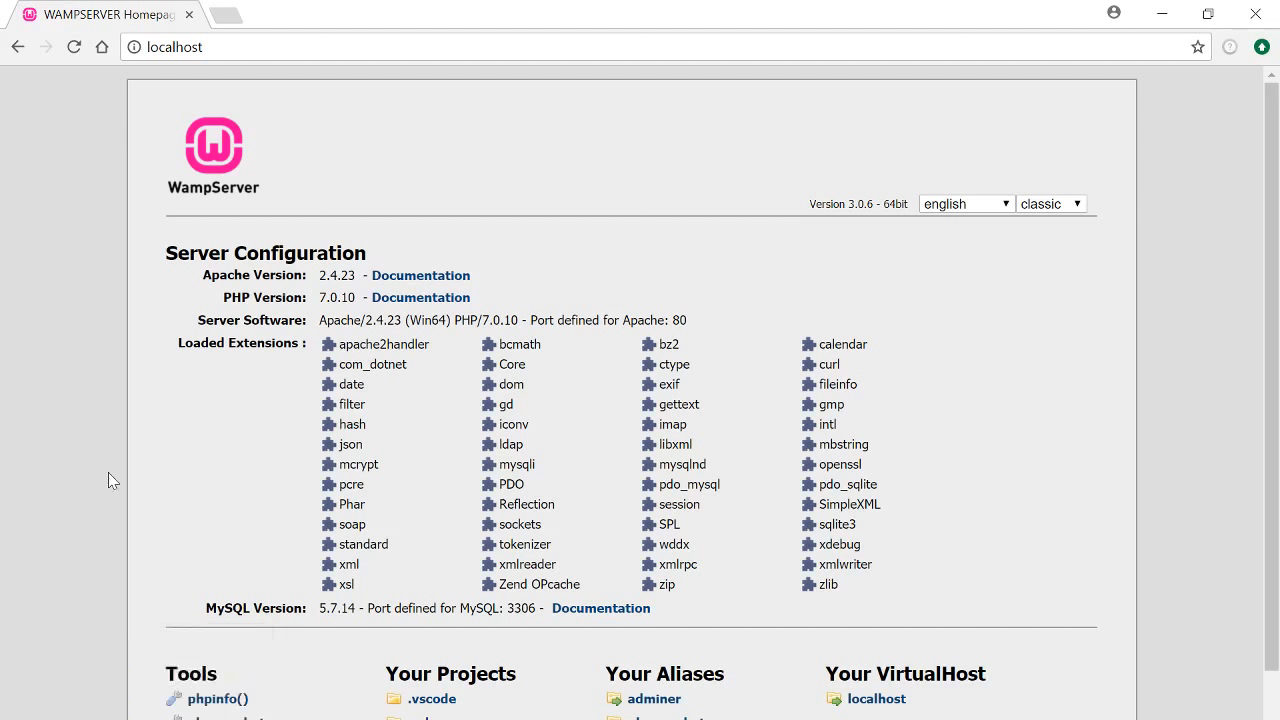
# Switch between the WampServer localhost page (Apache 2.4.23, PHP 7.0.10, MySQL 5.7.14) and File Explorer
pyautogui.hotkey('alt', 'Tab')
pyautogui.click(414, 218)
pyautogui.hotkey('alt', 'Tab')
# Open the wamp64 folder on OSDisk (C:), then its www folder
pyautogui.moveTo(0, 115); pyautogui.dragTo(677, 105)
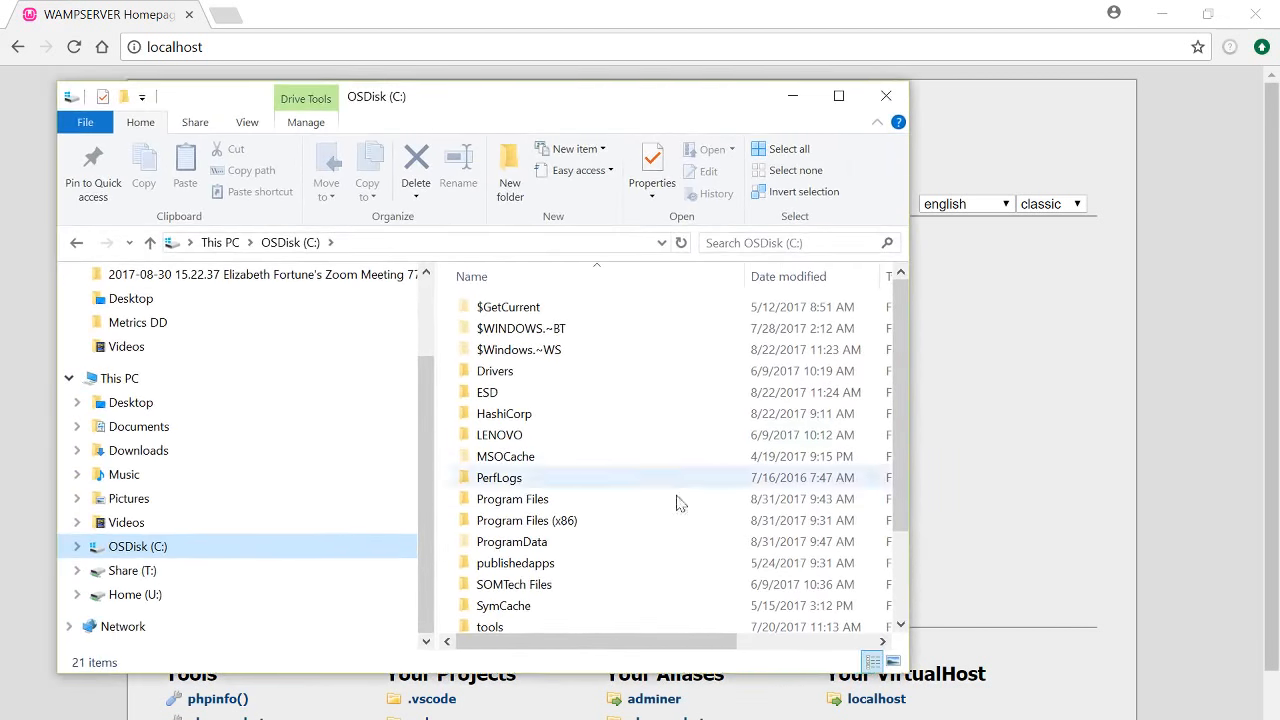
pyautogui.scroll(-2, 571, 520)
pyautogui.click(533, 561)
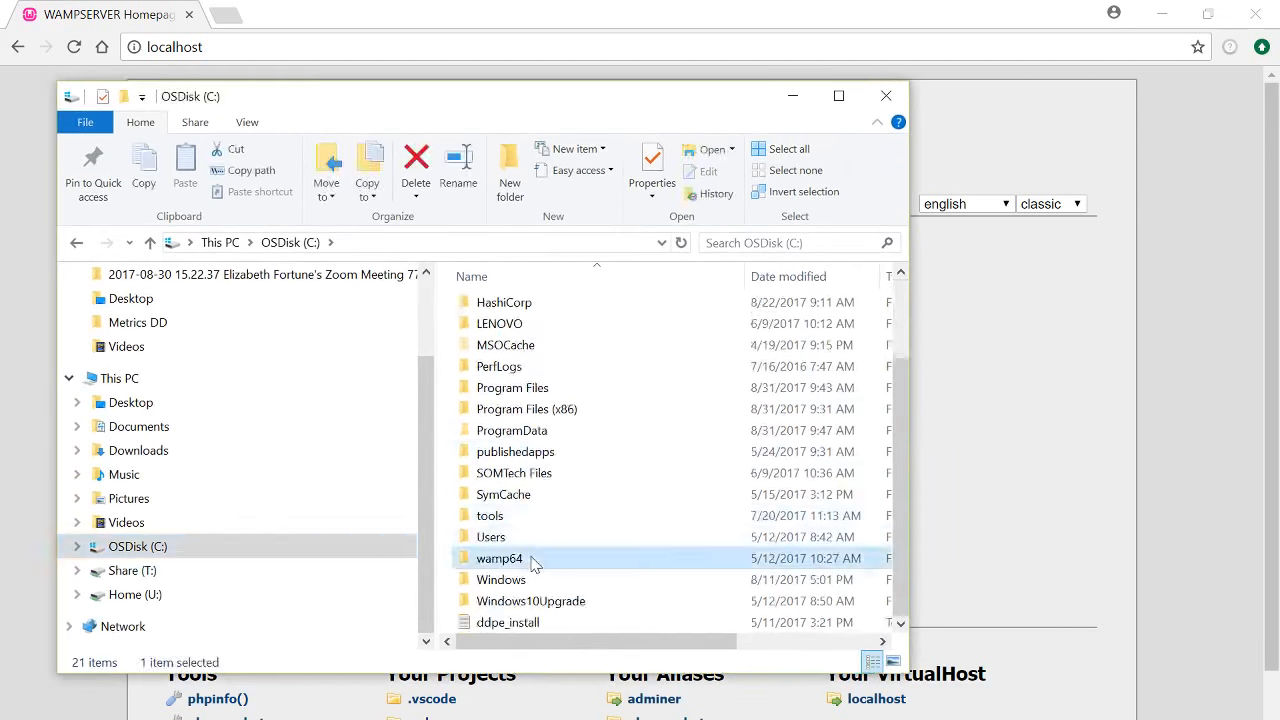
pyautogui.doubleClick(533, 563)
pyautogui.moveTo(429, 378); pyautogui.dragTo(202, 378)
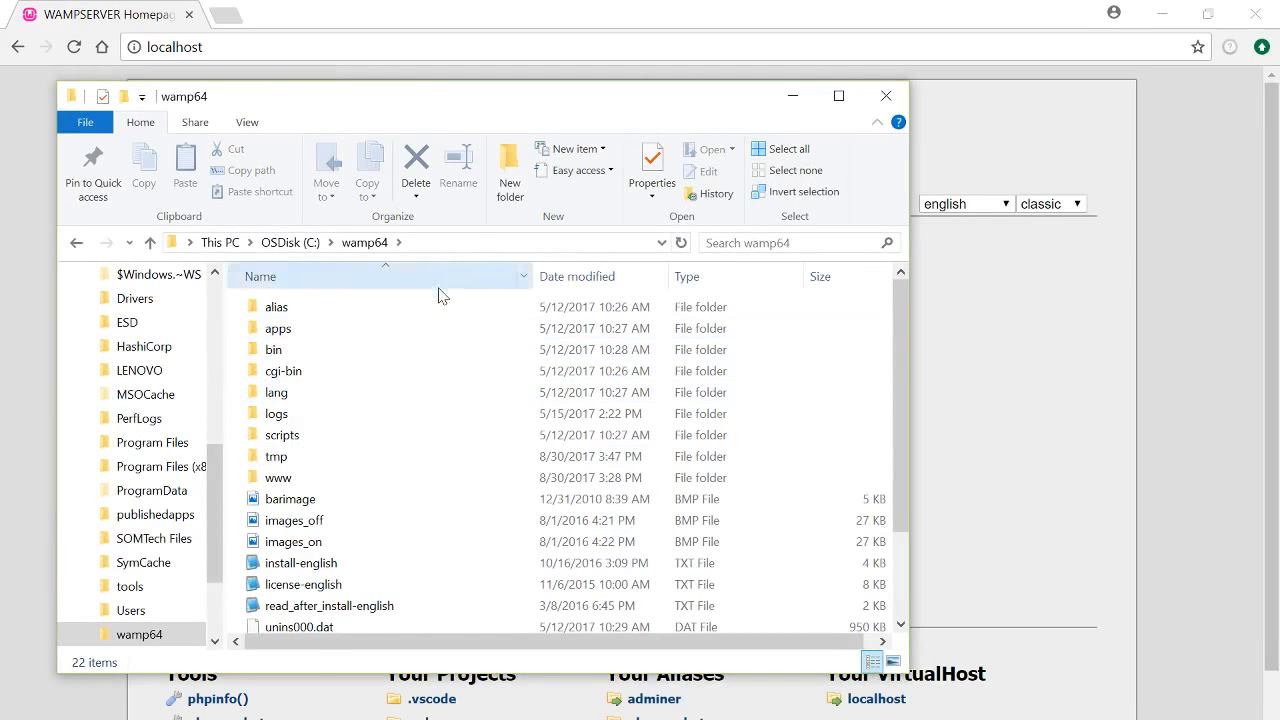
pyautogui.doubleClick(365, 487)
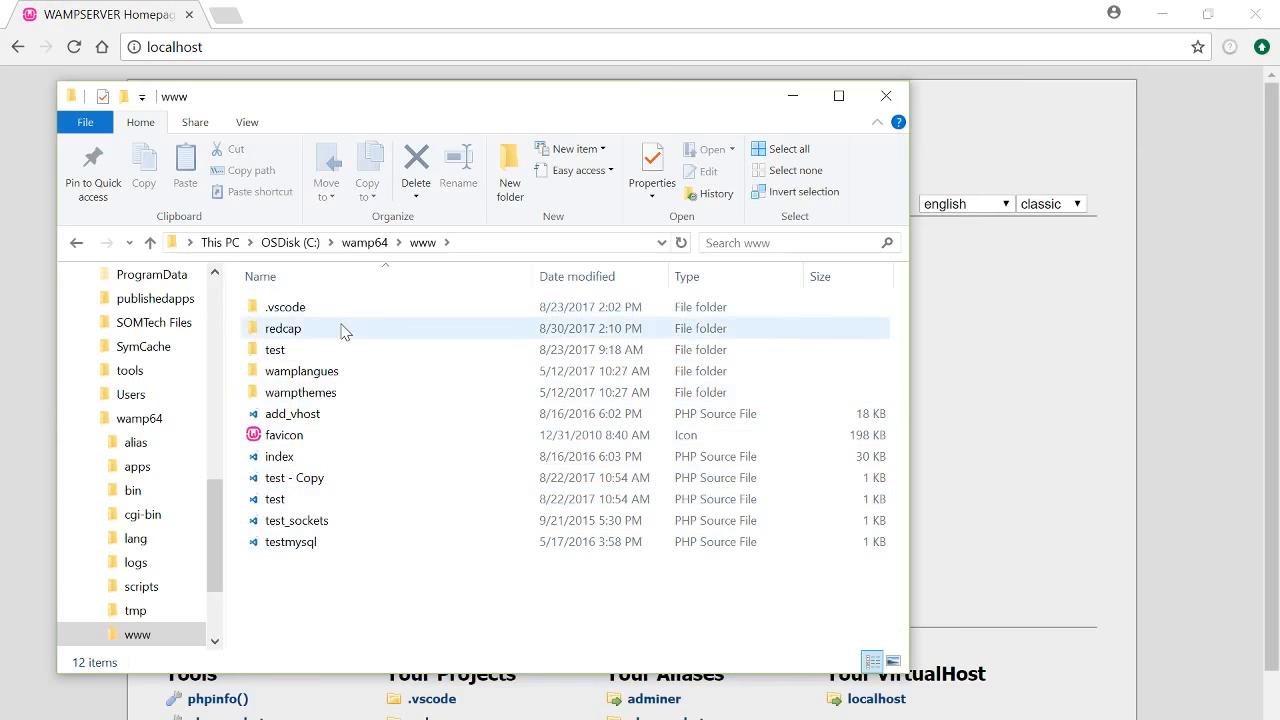
# Check the existing redcap folder in www and rearrange the Explorer window and navigation pane
pyautogui.click(290, 336)
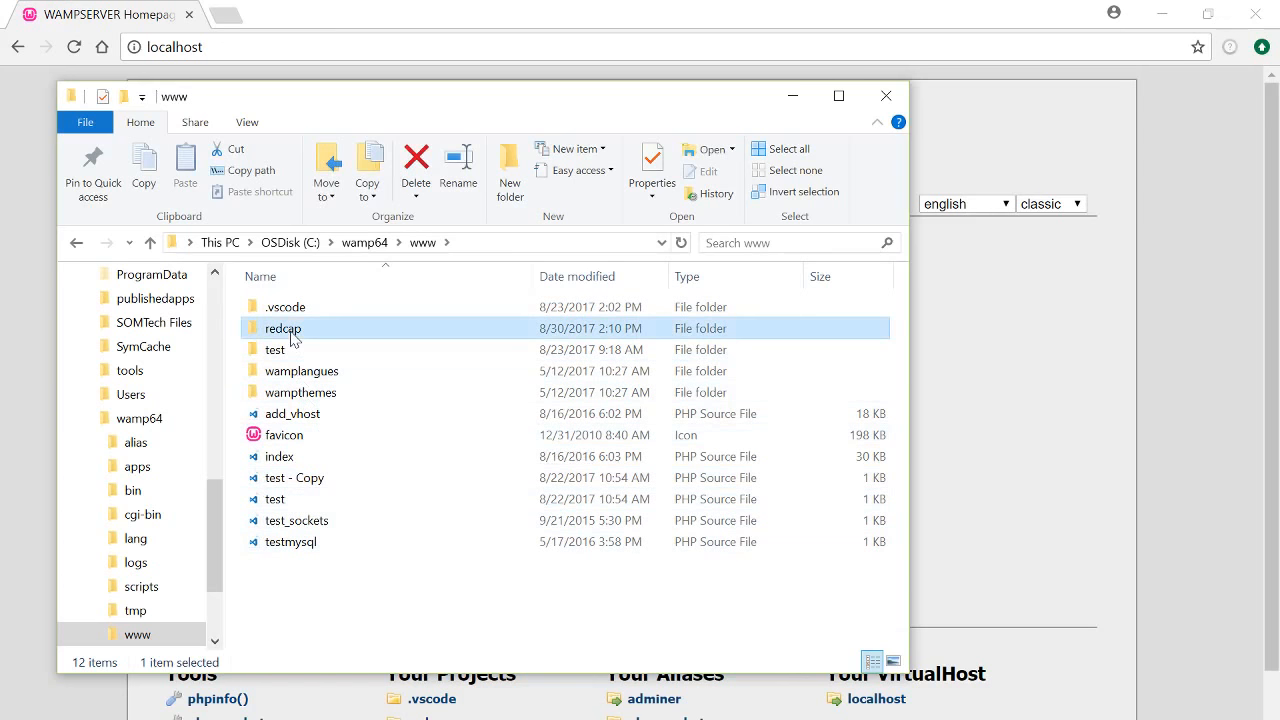
pyautogui.click(312, 596)
pyautogui.rightClick(312, 594)
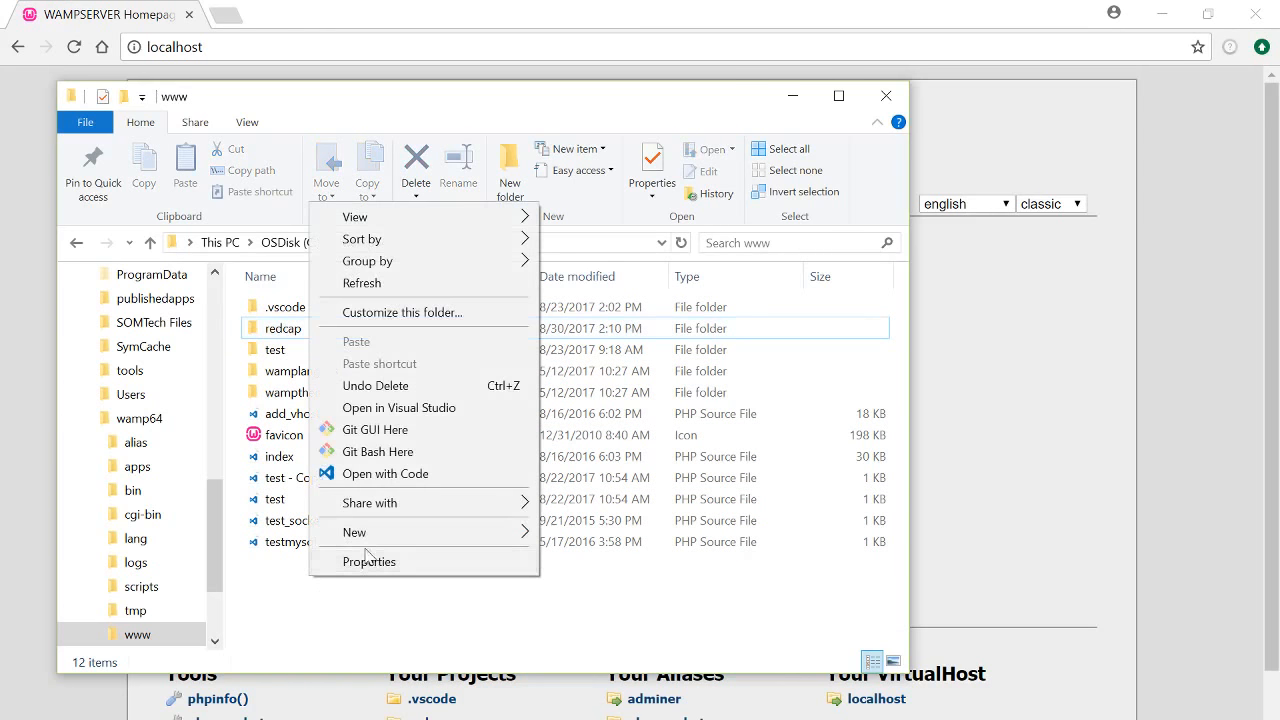
pyautogui.click(390, 585)
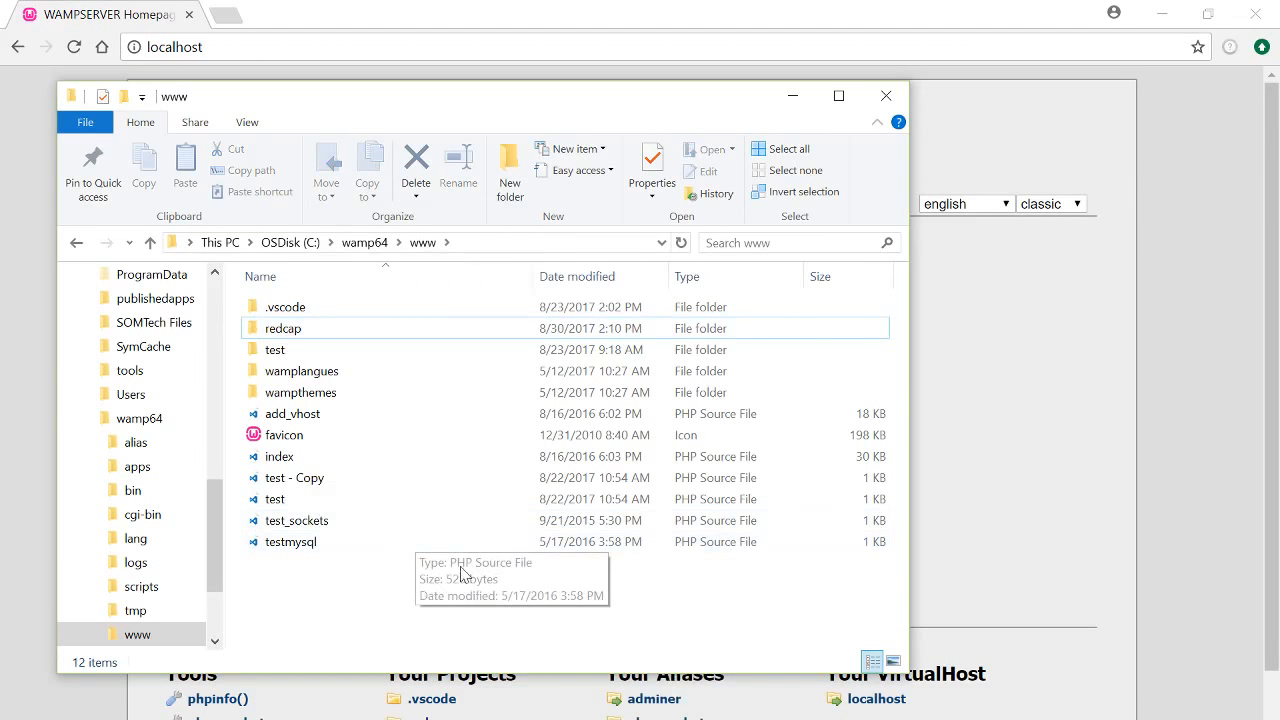
pyautogui.moveTo(430, 96); pyautogui.dragTo(492, 88)
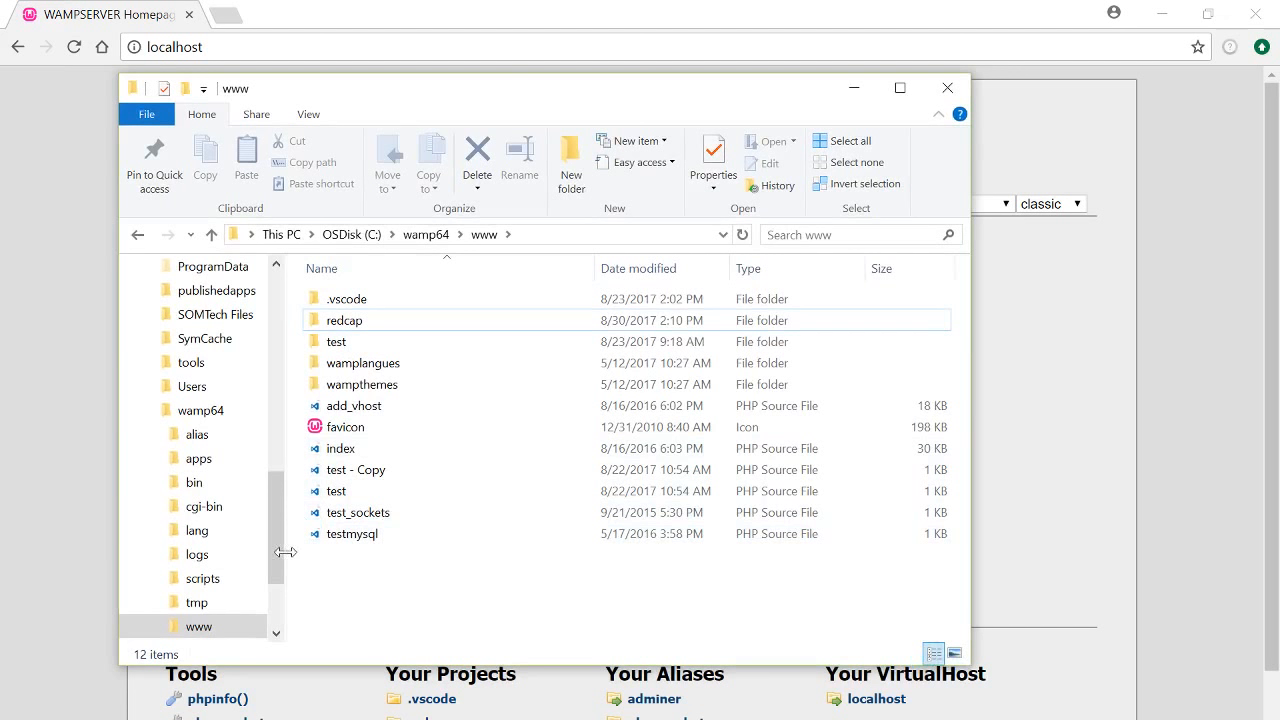
pyautogui.moveTo(285, 552); pyautogui.dragTo(321, 552)
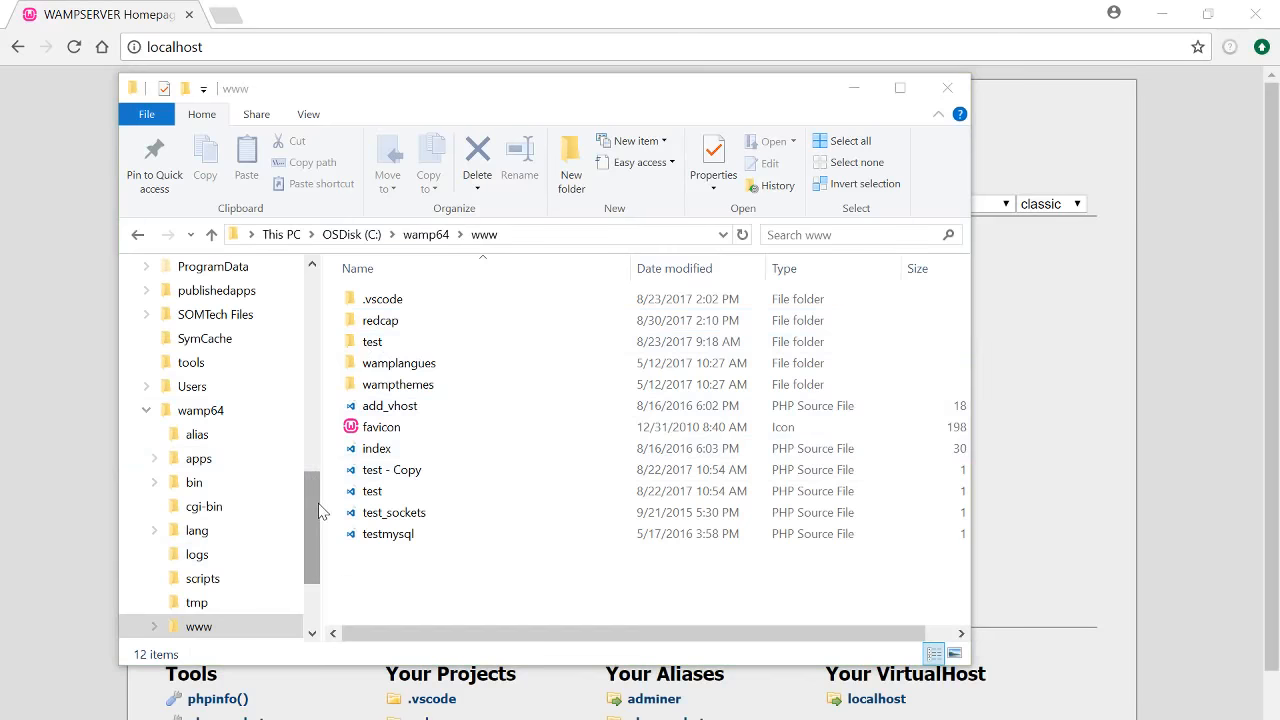
pyautogui.moveTo(312, 511); pyautogui.dragTo(311, 330)
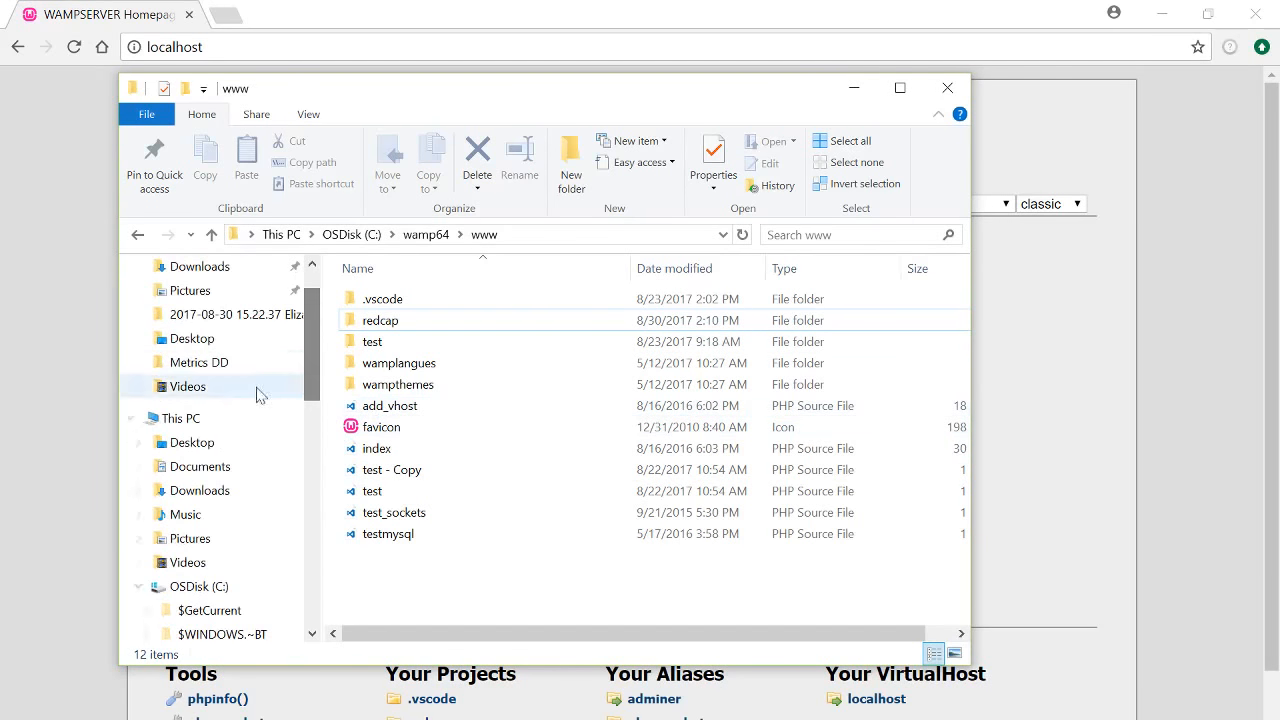
# In Downloads, copy the redcap7.4.9 folder and open it
pyautogui.click(199, 490)
pyautogui.scroll(-20, 530, 448)
pyautogui.click(459, 390)
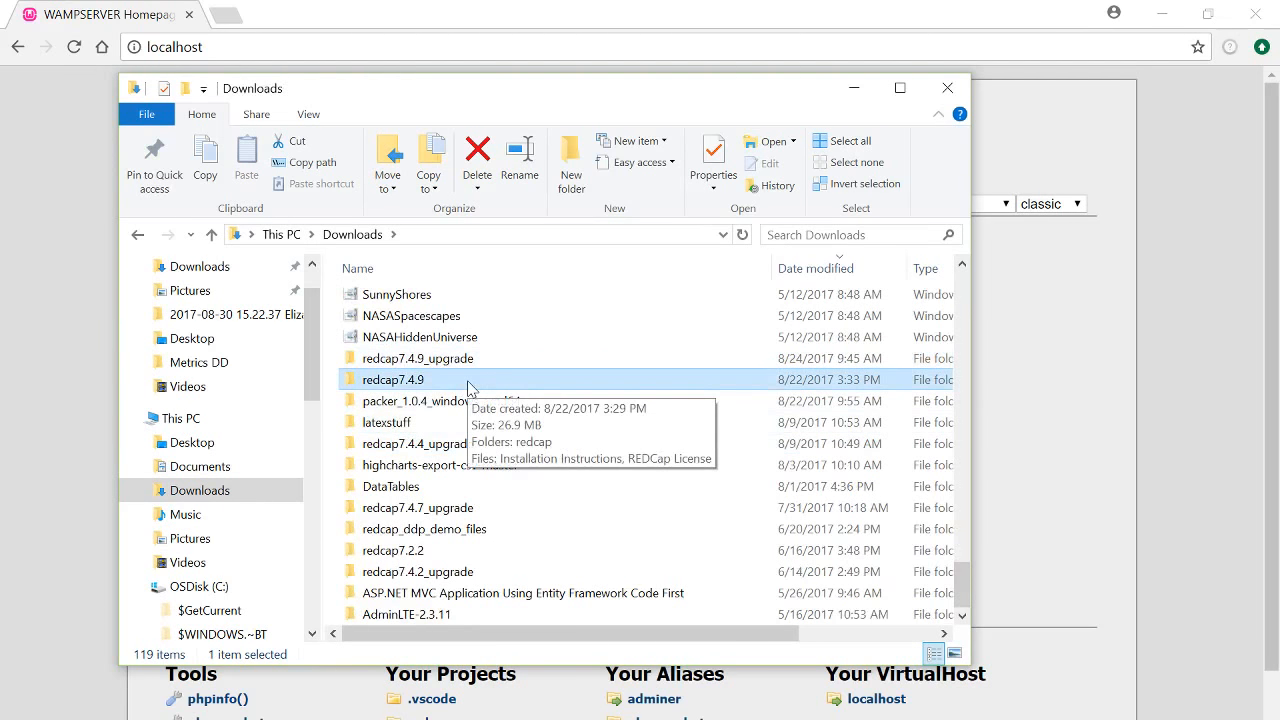
pyautogui.rightClick(467, 386)
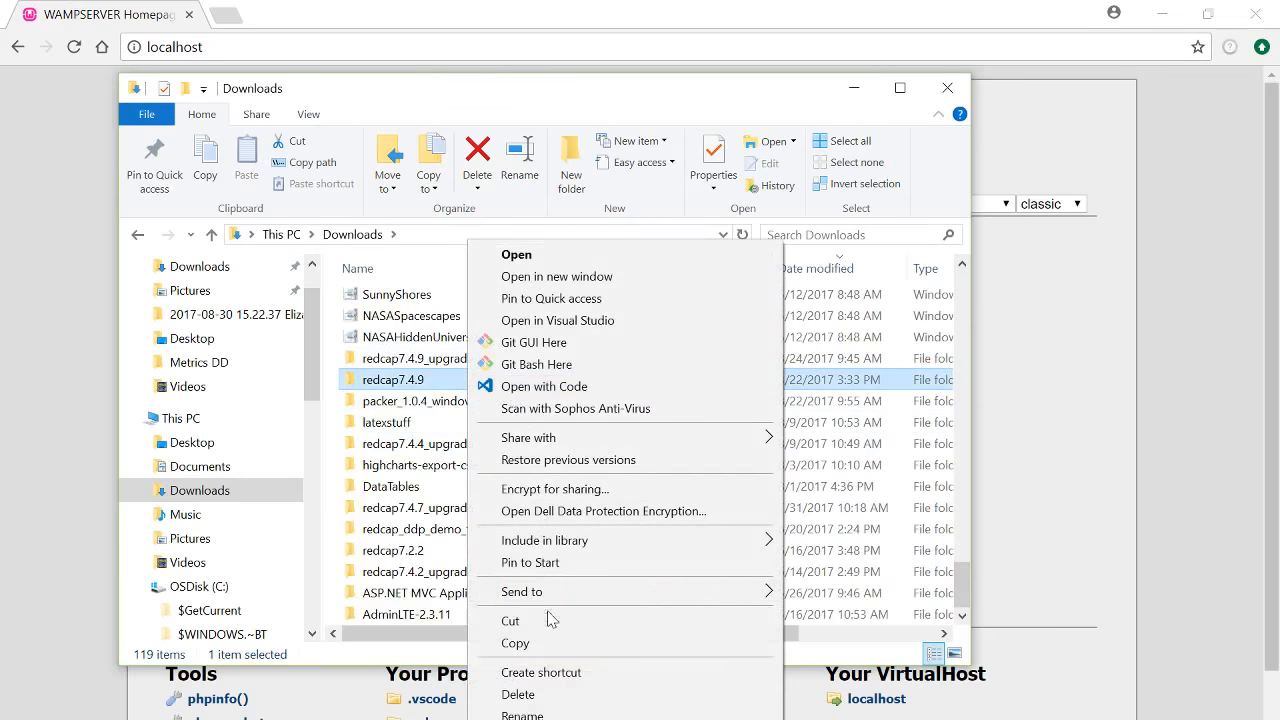
pyautogui.click(548, 643)
pyautogui.doubleClick(415, 385)
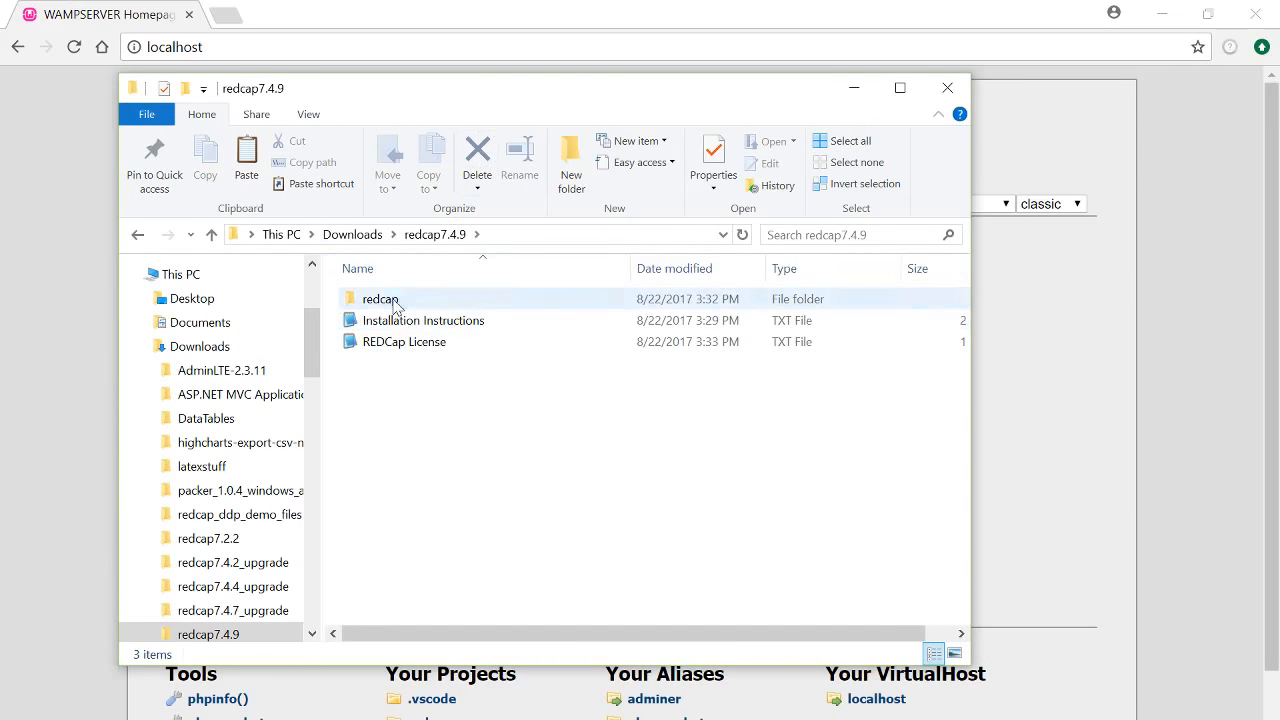
# Copy the inner redcap folder from redcap7.4.9
pyautogui.rightClick(395, 305)
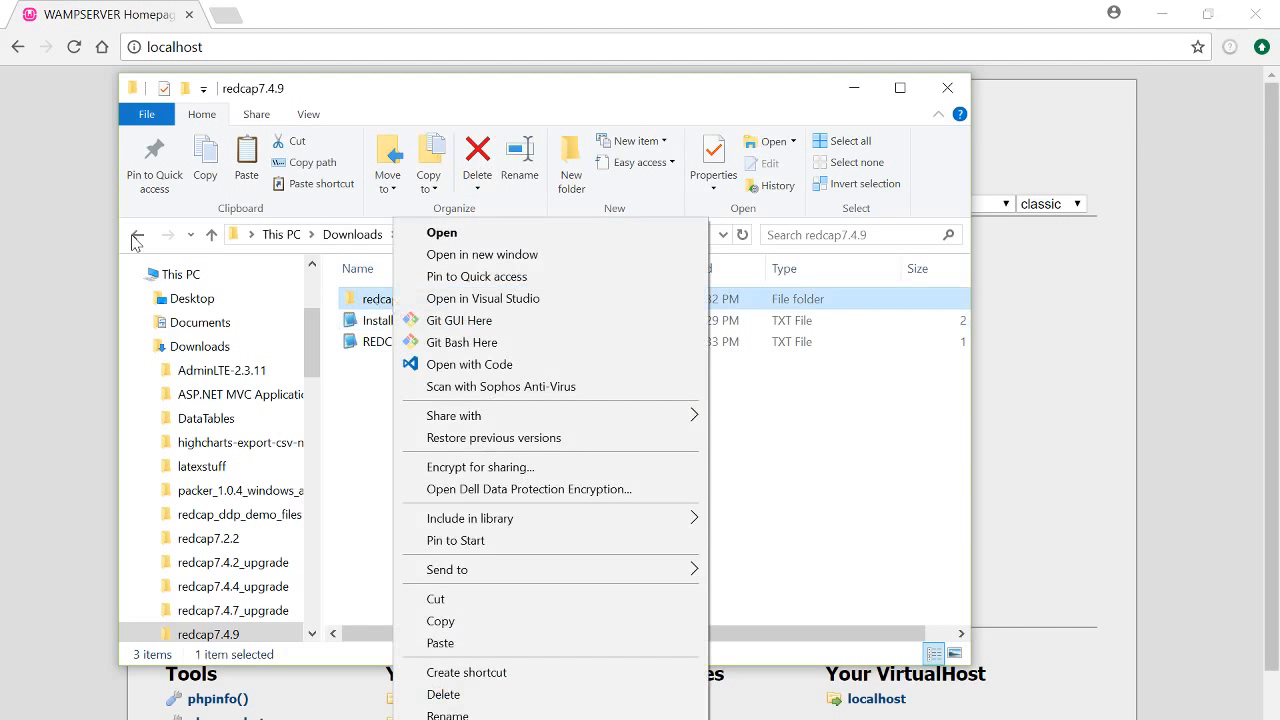
pyautogui.click(137, 234)
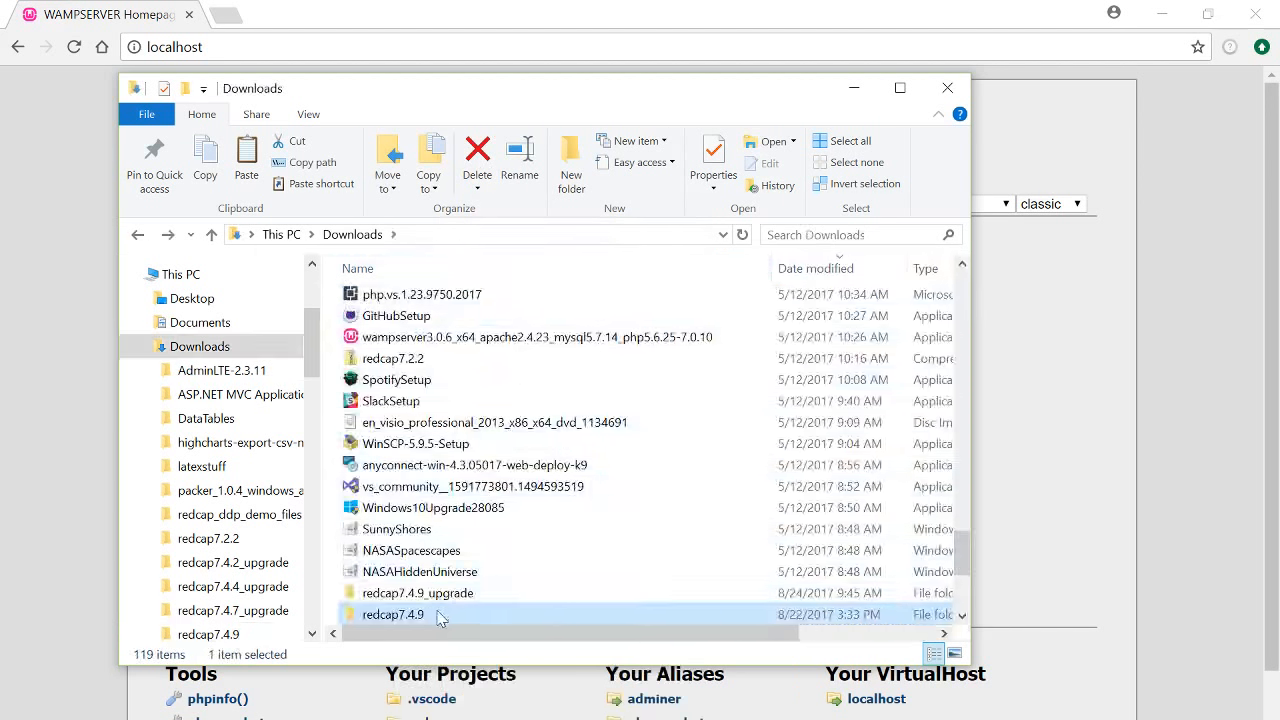
pyautogui.doubleClick(440, 617)
pyautogui.rightClick(372, 298)
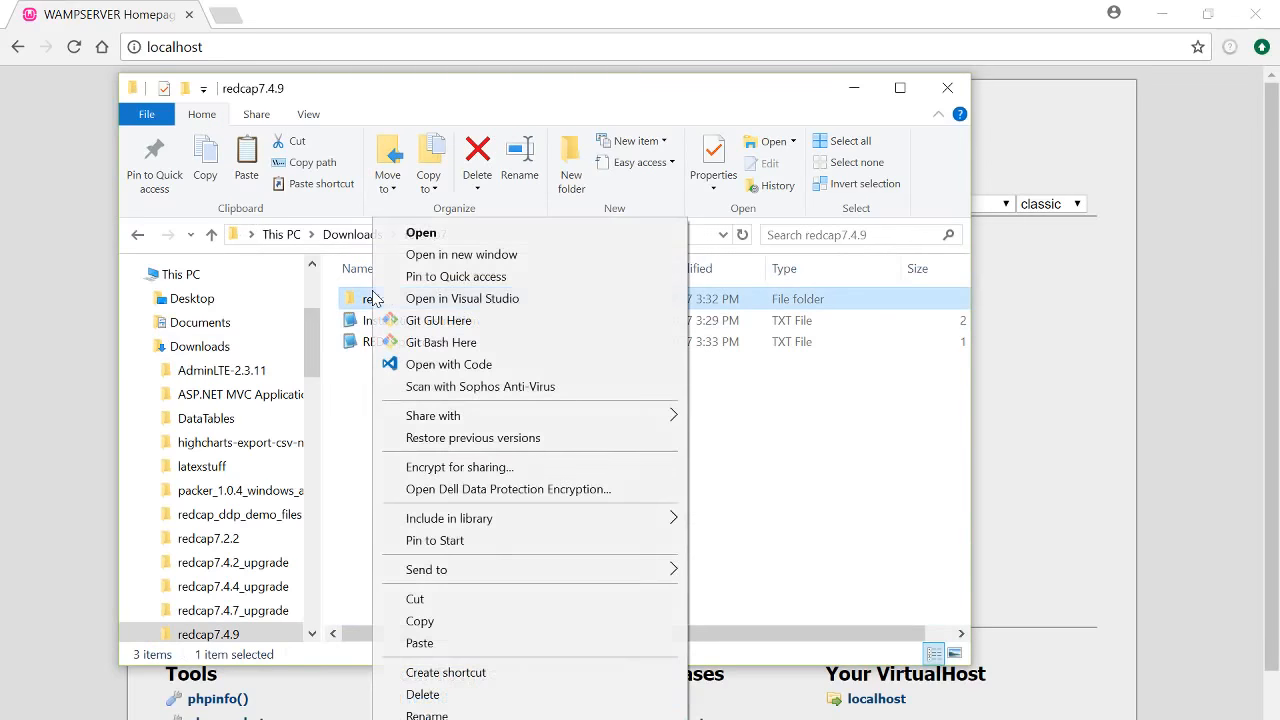
pyautogui.click(444, 621)
pyautogui.moveTo(606, 95); pyautogui.dragTo(648, 135)
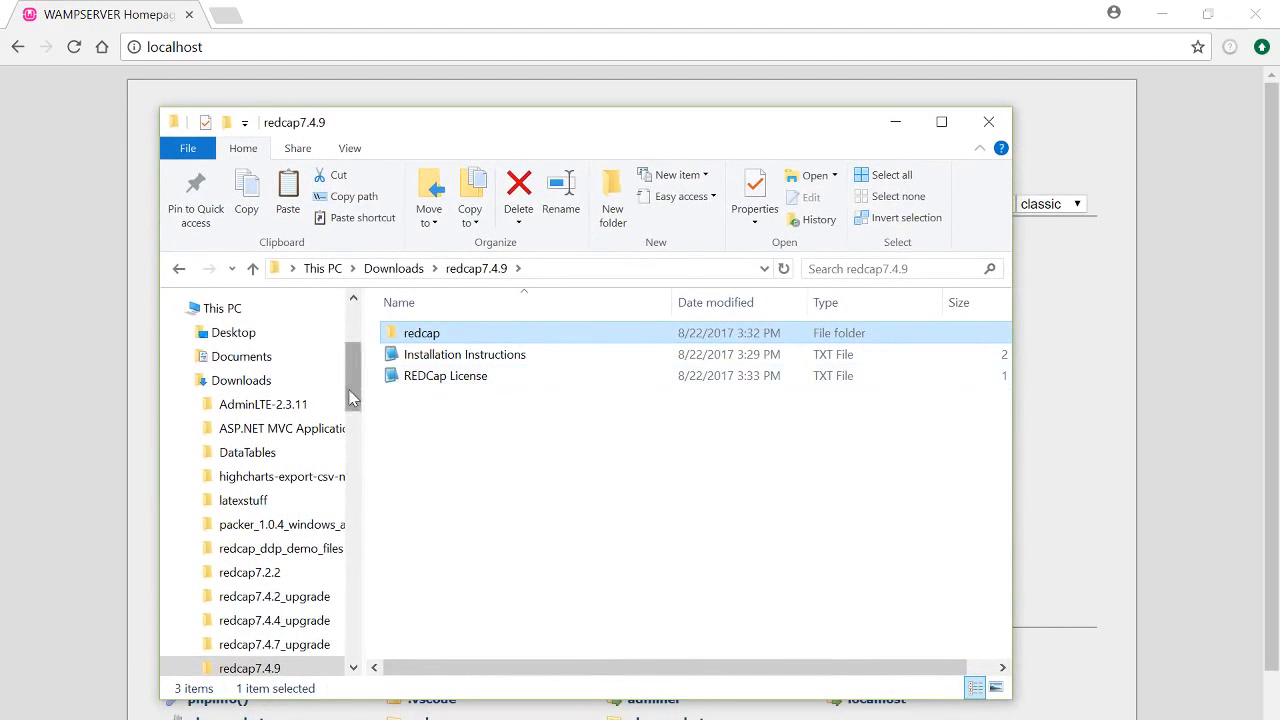
# Open the redcap folder under wamp64\www and scroll through its 24 items
pyautogui.moveTo(352, 398); pyautogui.dragTo(353, 634)
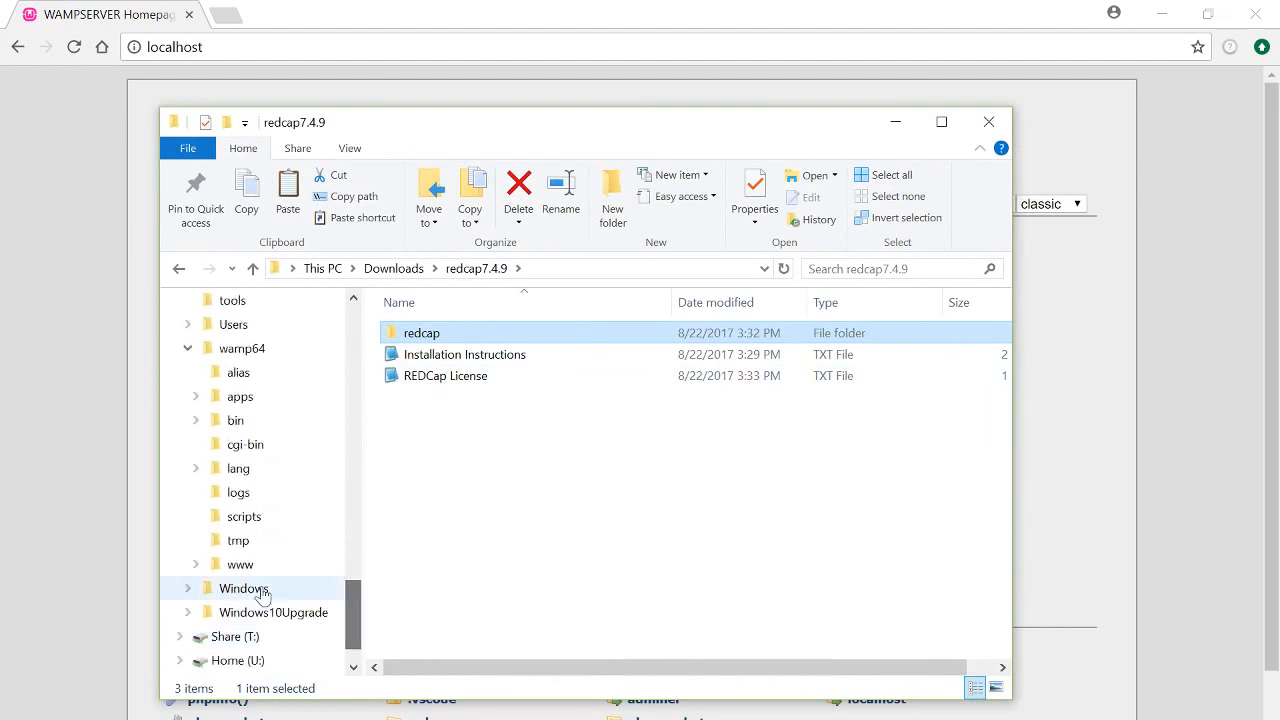
pyautogui.click(250, 572)
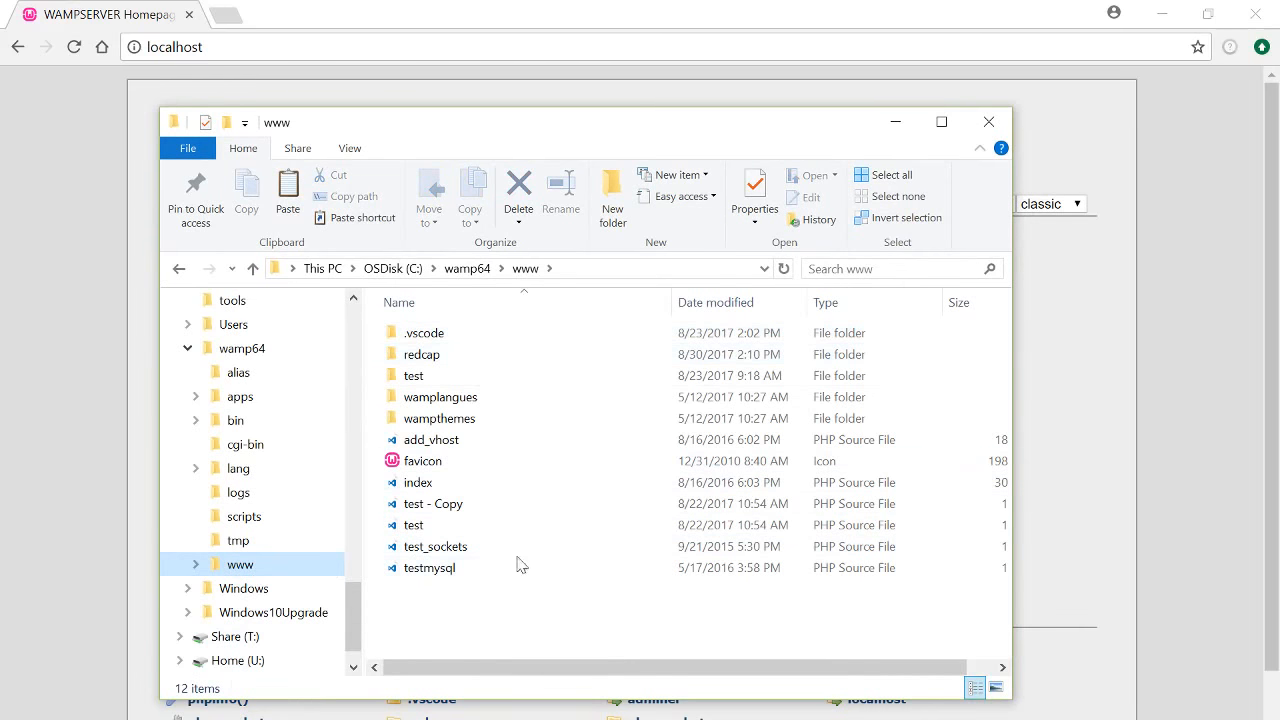
pyautogui.doubleClick(455, 357)
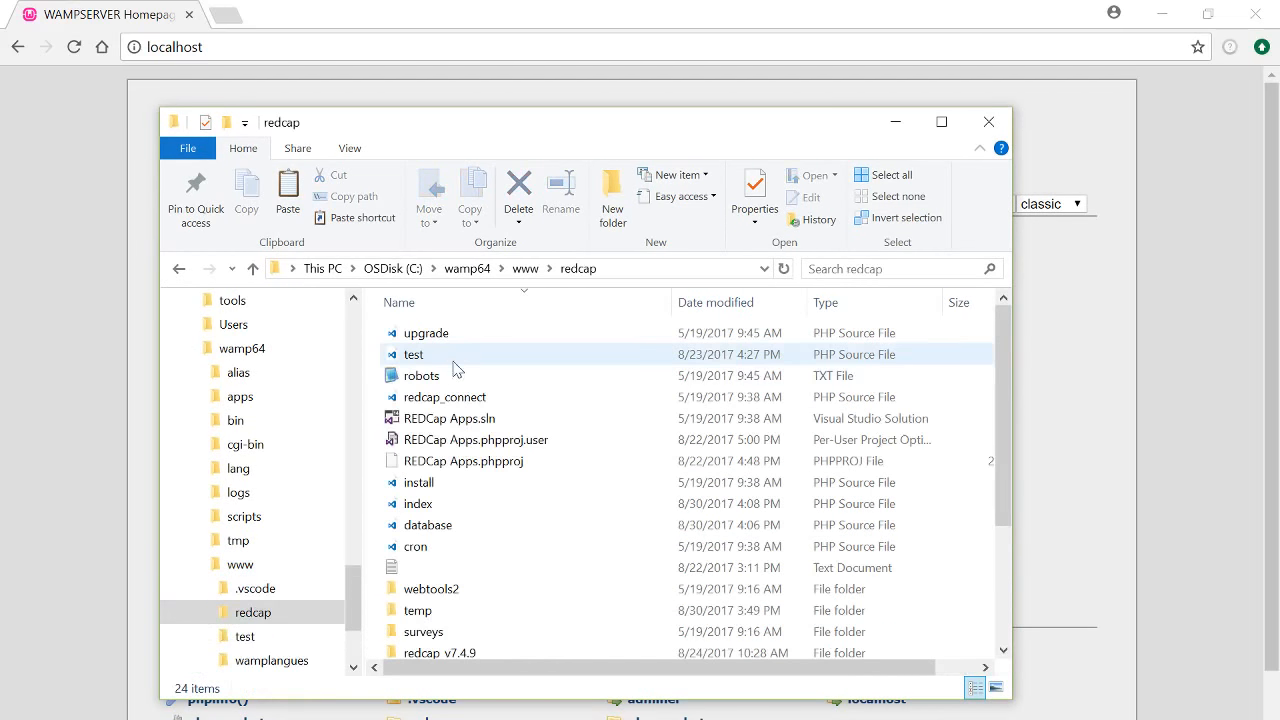
pyautogui.scroll(-3, 465, 432)
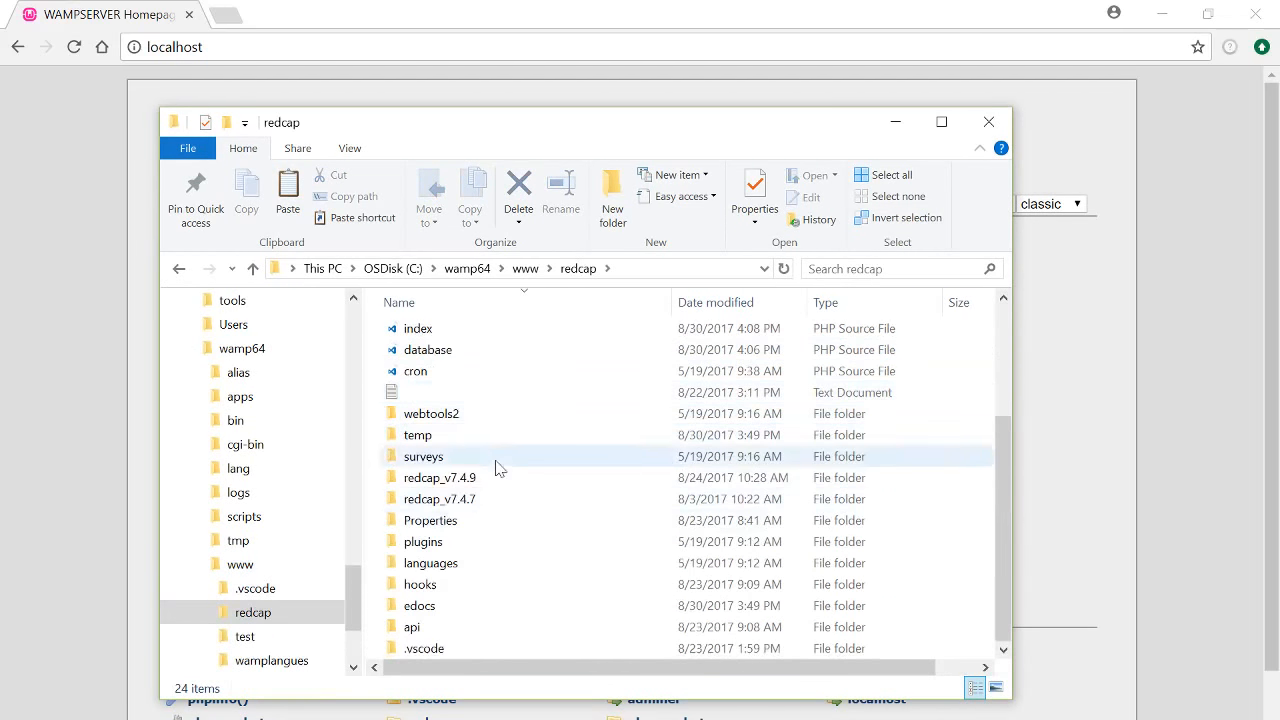
pyautogui.scroll(1, 523, 514)
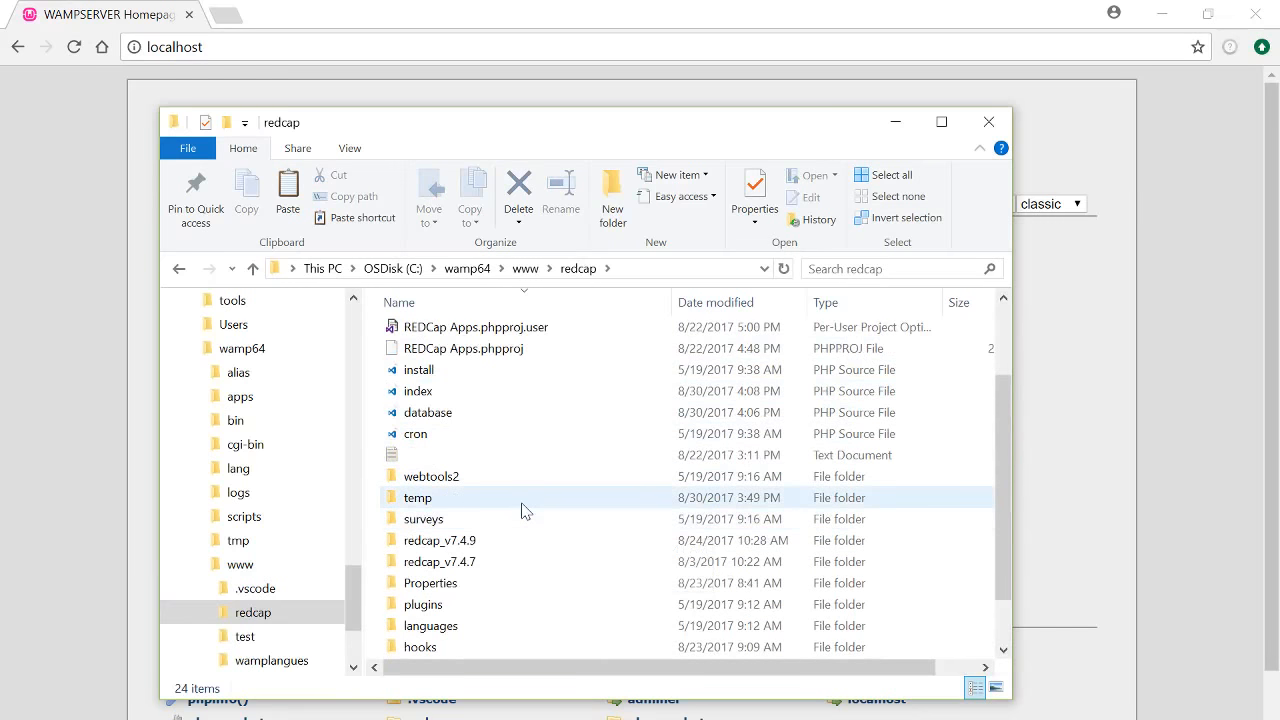
pyautogui.scroll(2, 522, 505)
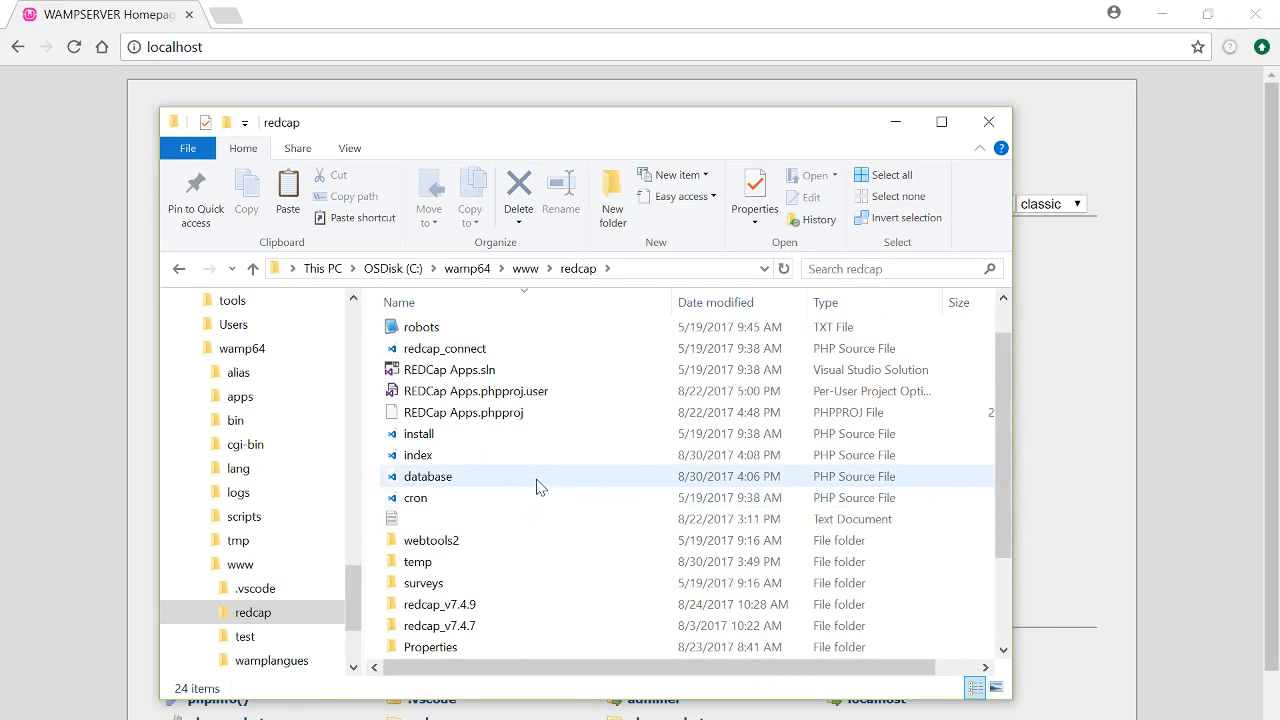
pyautogui.scroll(-2, 500, 470)
pyautogui.scroll(1, 475, 442)
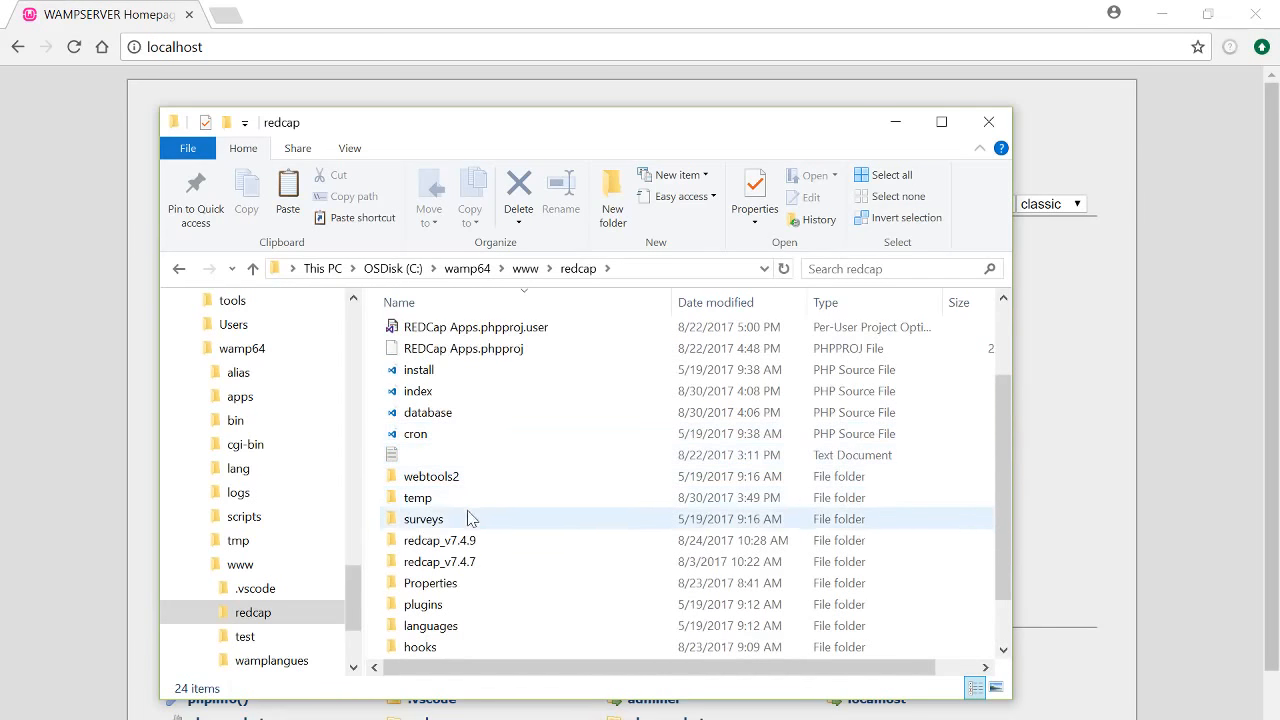
pyautogui.scroll(-1, 481, 563)
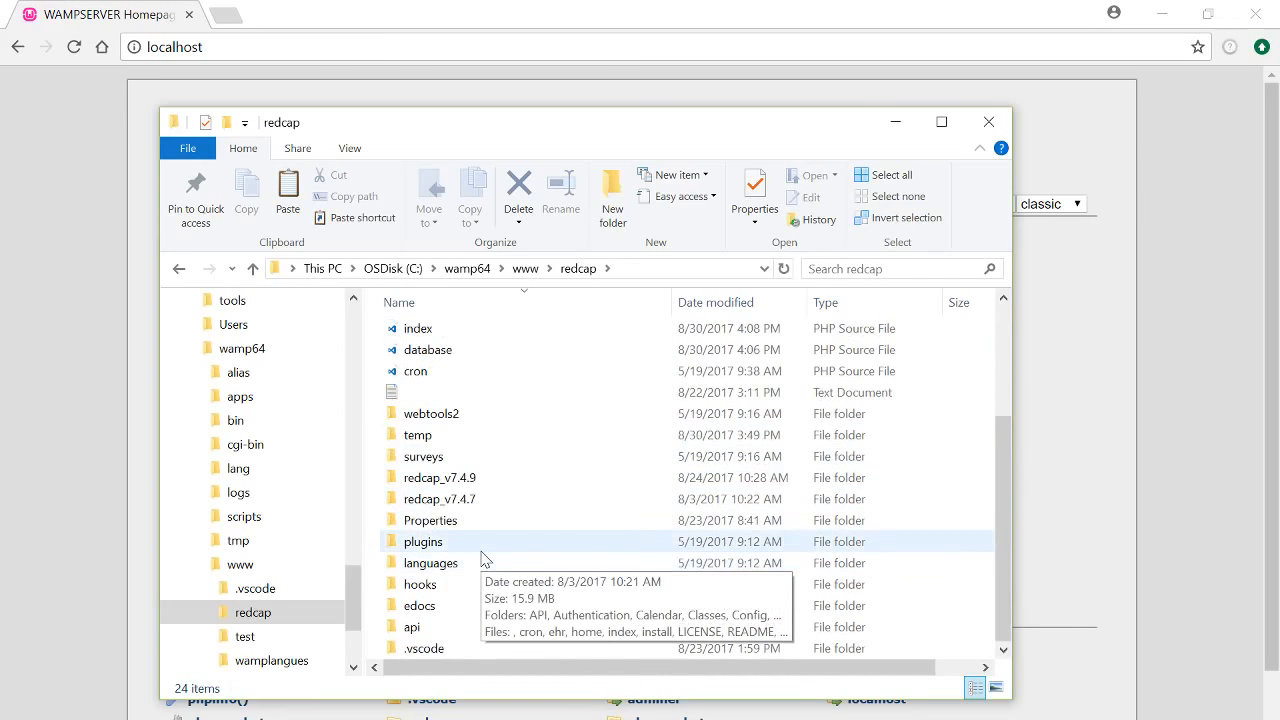
pyautogui.scroll(2, 486, 521)
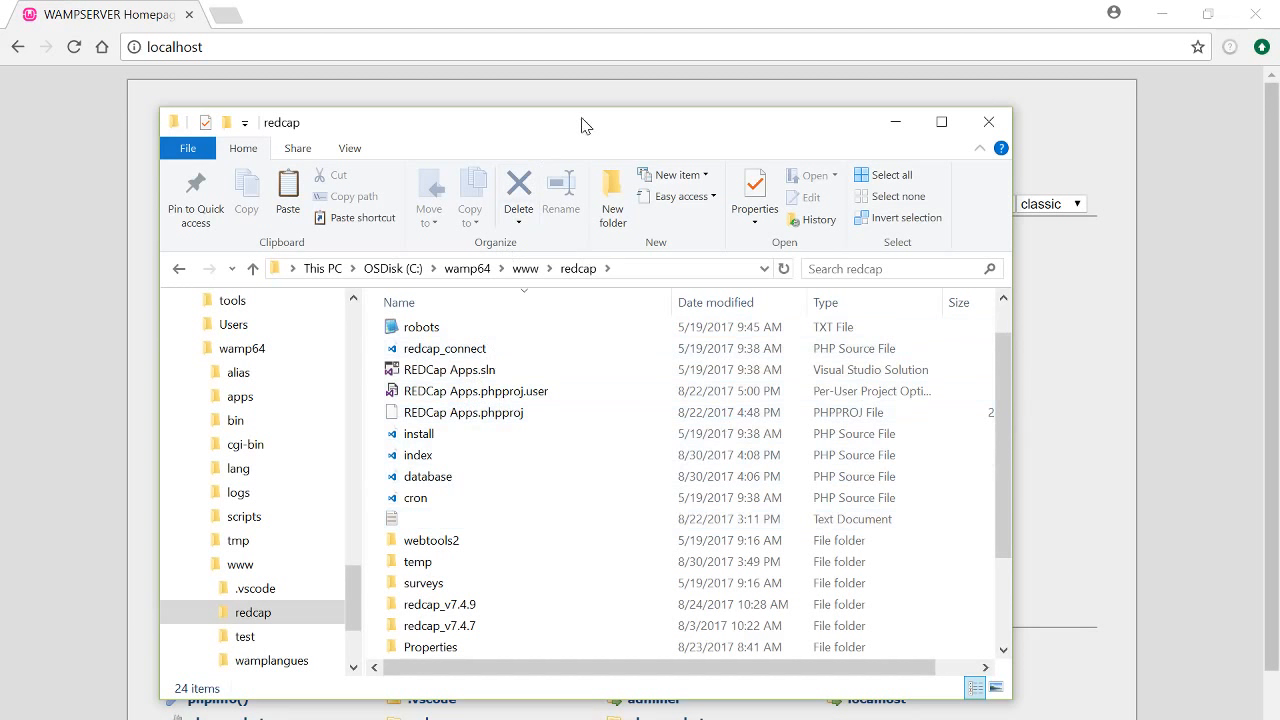
# Select the redcap_v7.4.7 folder next to redcap_v7.4.9
pyautogui.moveTo(586, 125); pyautogui.dragTo(577, 130)
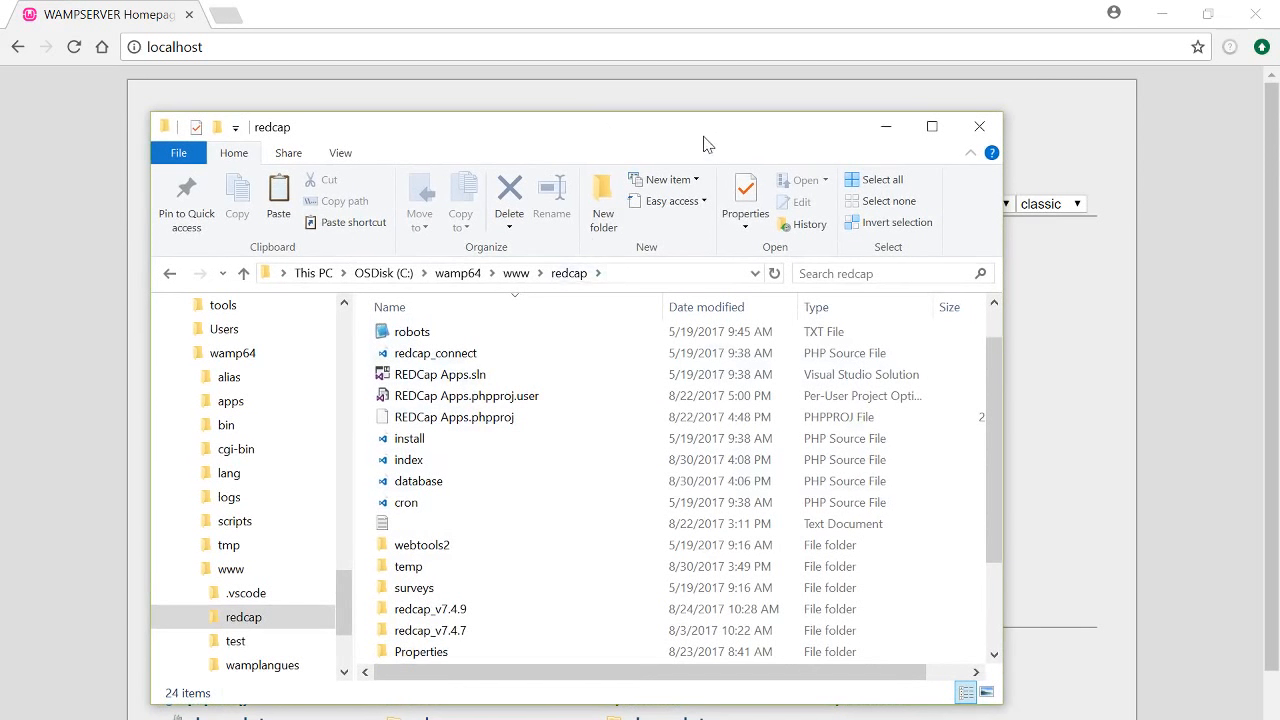
pyautogui.moveTo(697, 137); pyautogui.dragTo(691, 134)
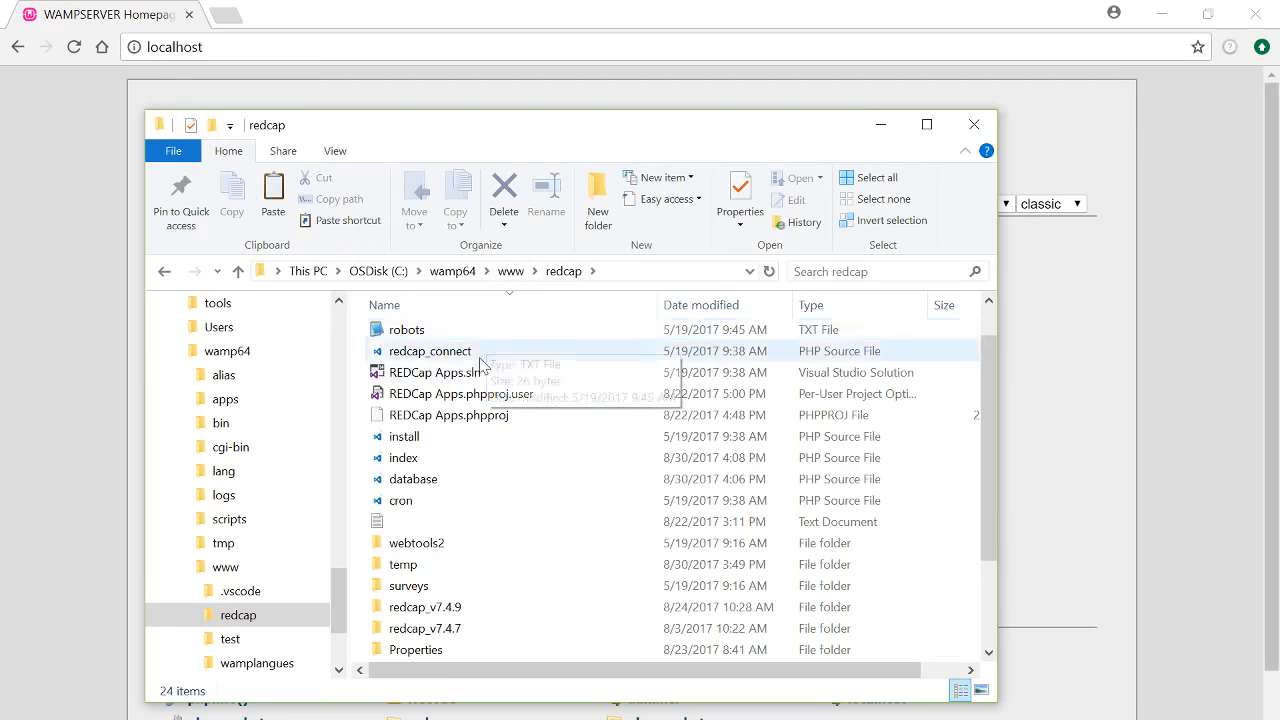
pyautogui.scroll(-2, 475, 508)
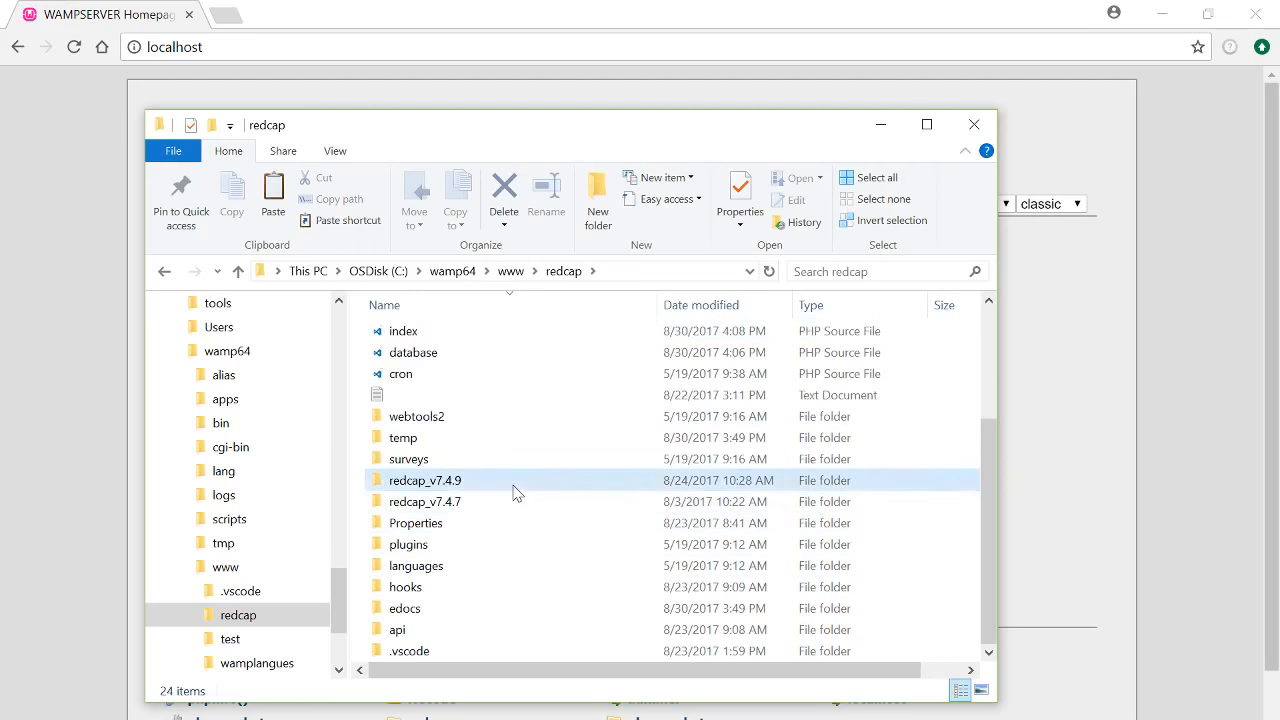
pyautogui.click(515, 502)
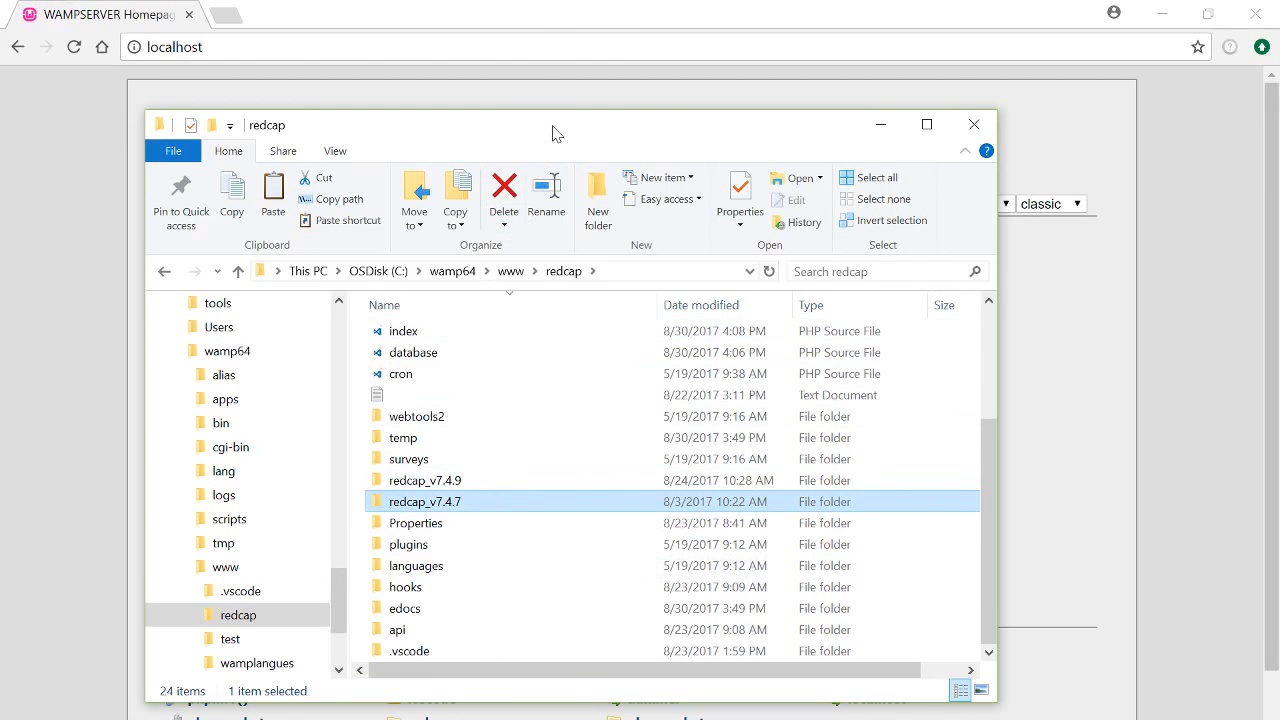
pyautogui.moveTo(552, 131); pyautogui.dragTo(549, 132)
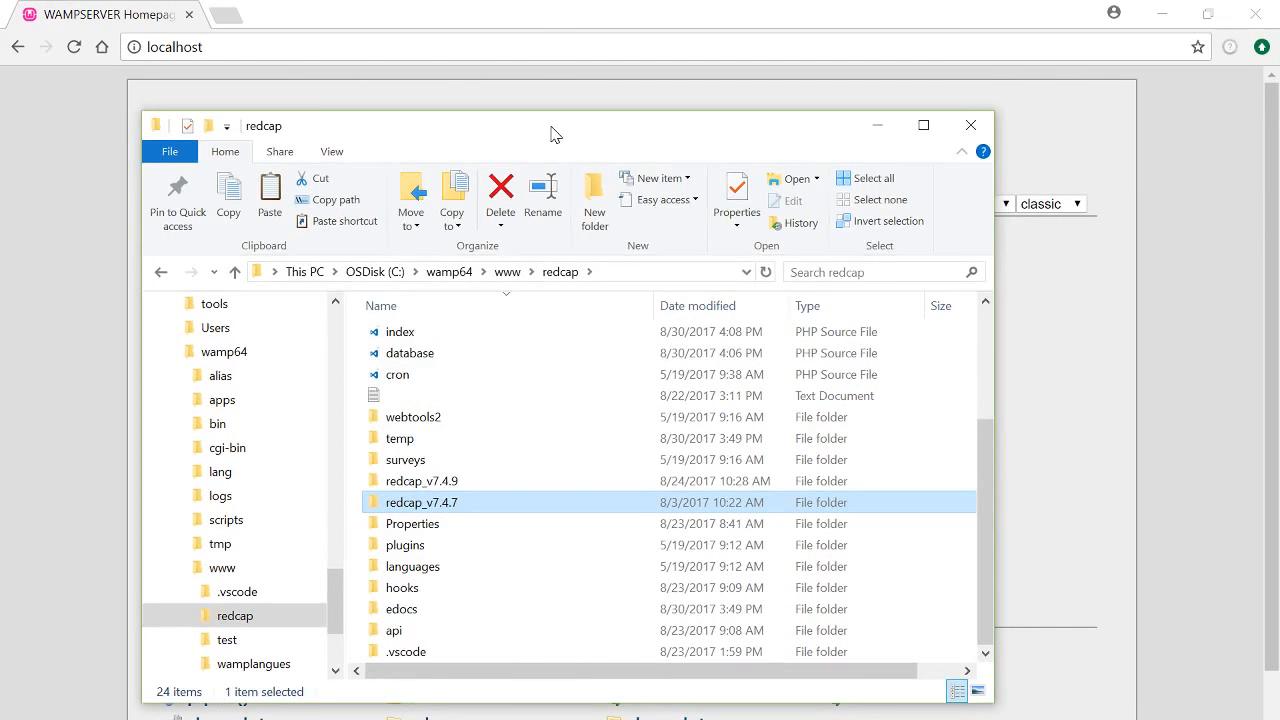
pyautogui.click(878, 143)
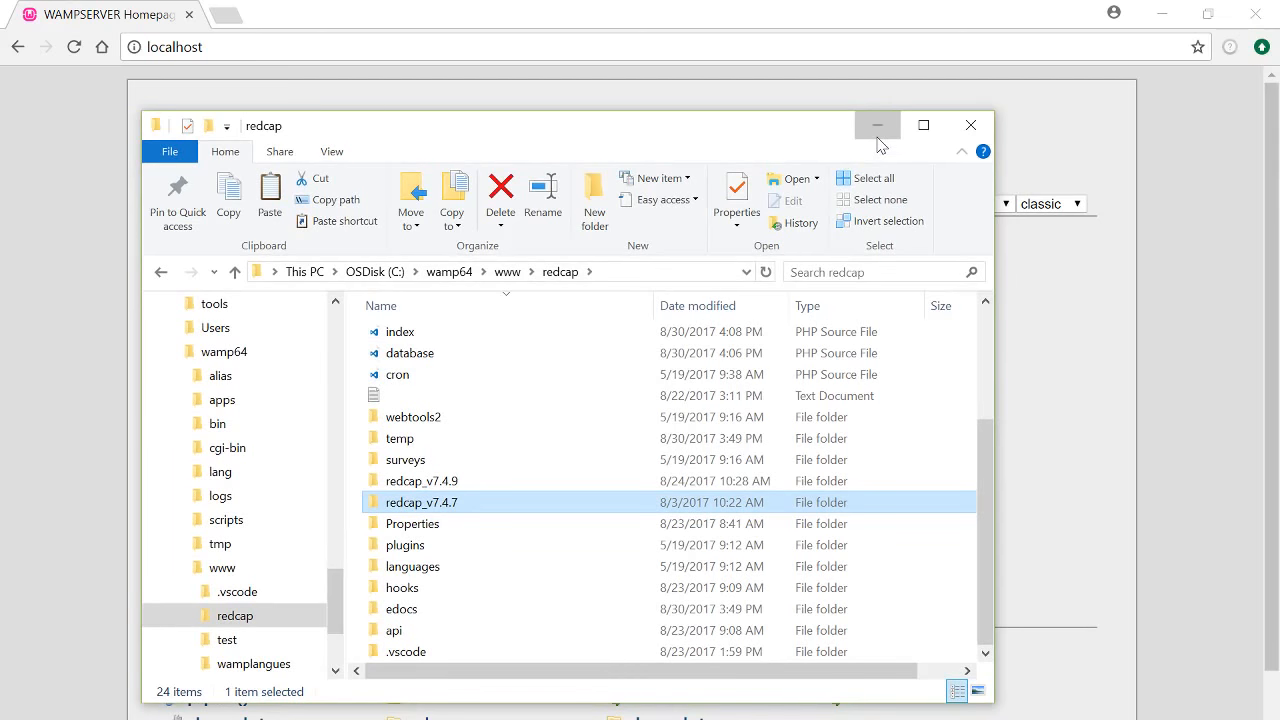
# Minimize File Explorer so the WampServer localhost page shows, with the caret placed in its address
pyautogui.click(878, 143)
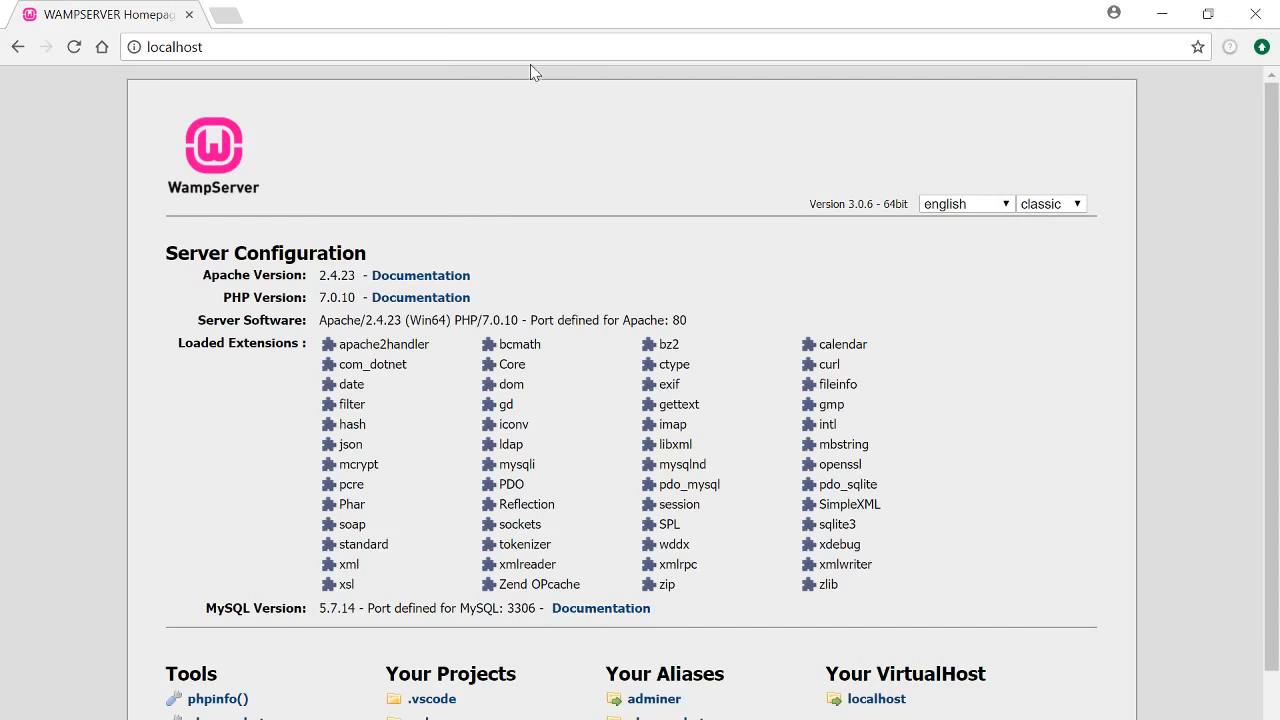
pyautogui.click(202, 47)
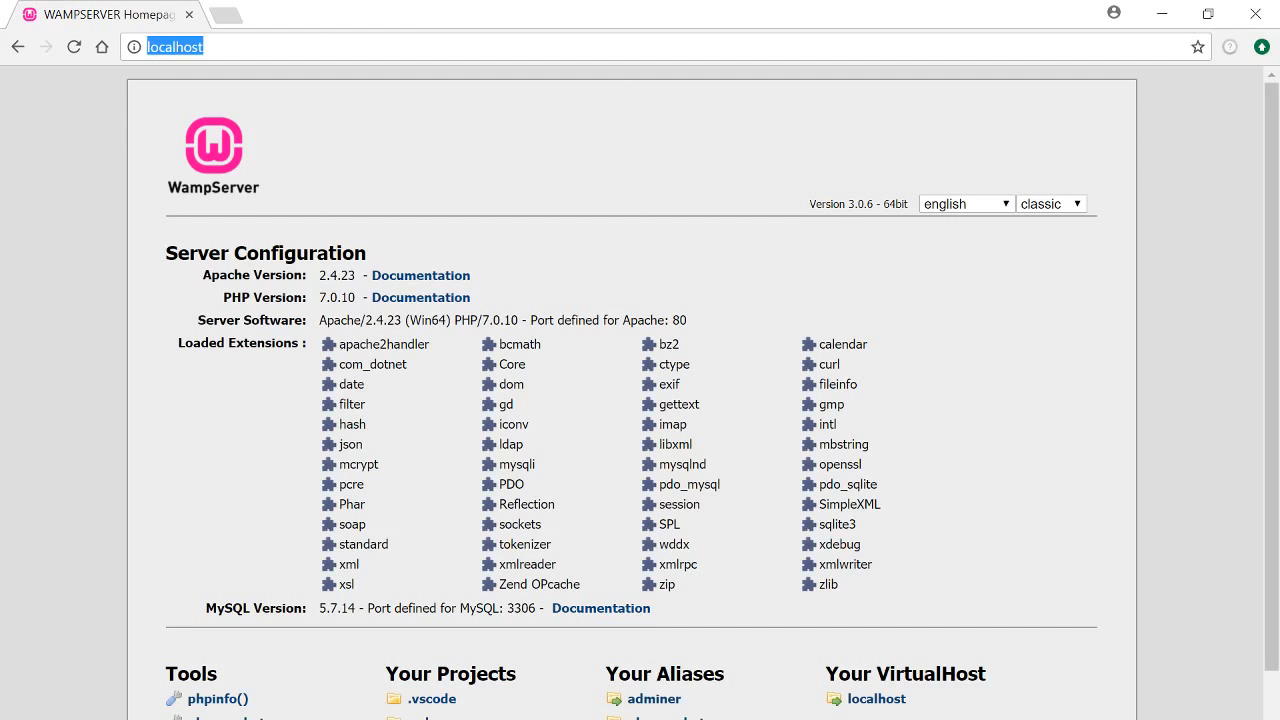
pyautogui.click(204, 47)
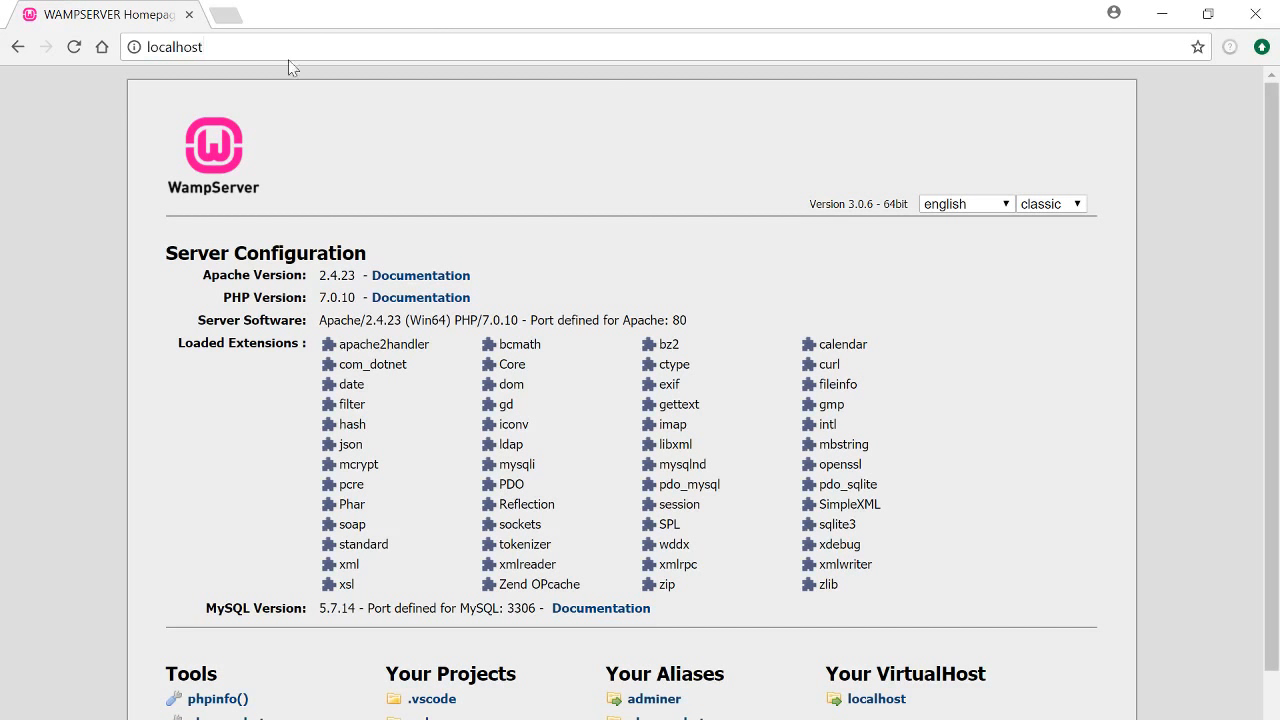
pyautogui.scroll(-1, 298, 367)
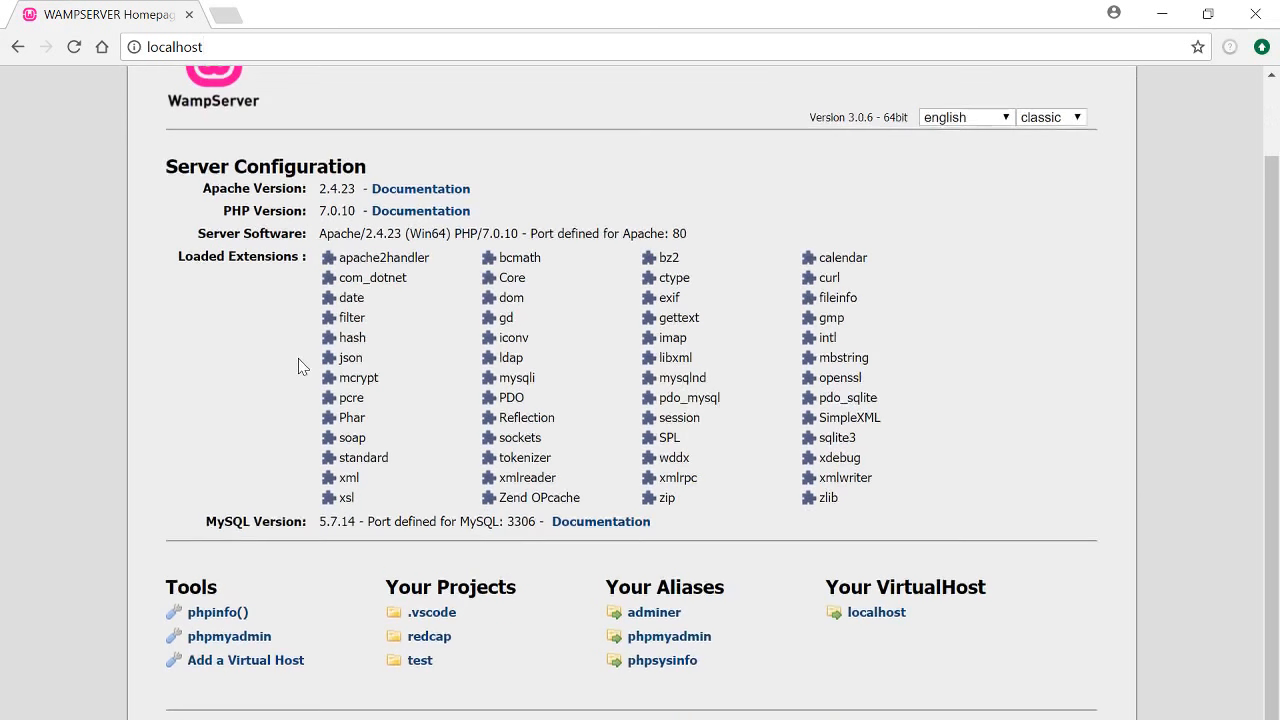
pyautogui.scroll(1, 298, 367)
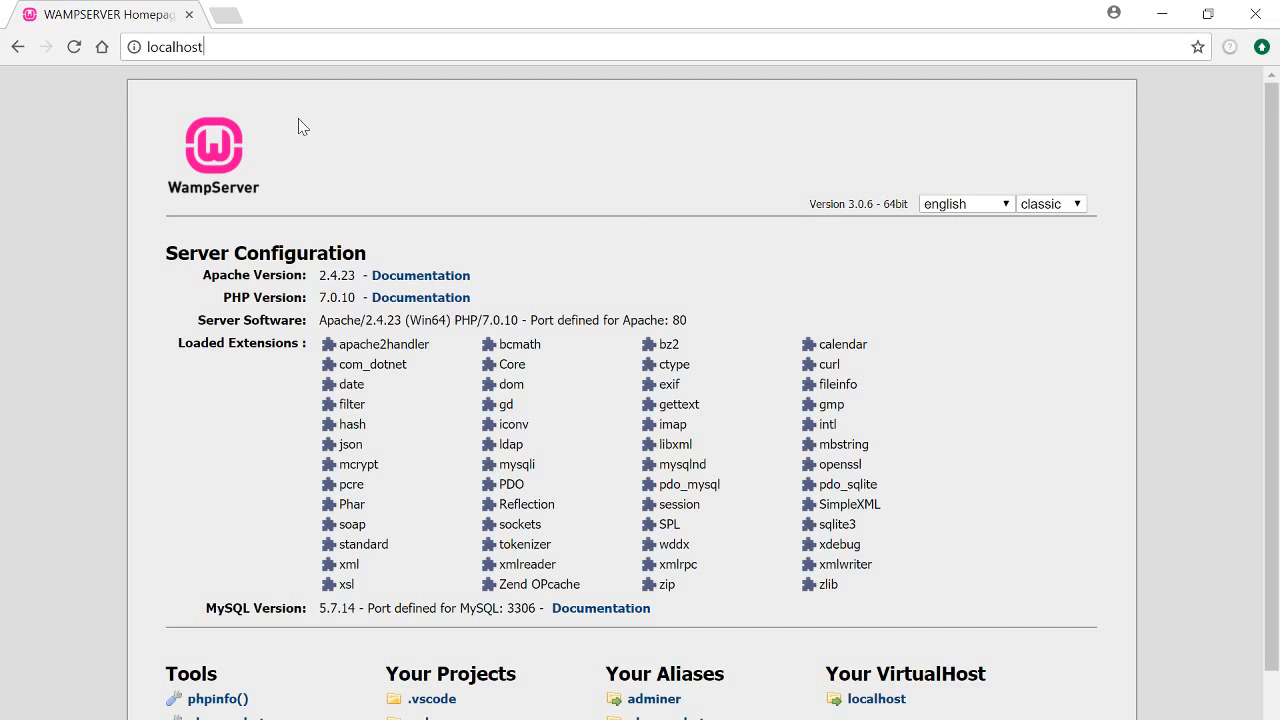
# Load localhost/redcap to reach the REDCap Username and Password log-in page
pyautogui.write('/')
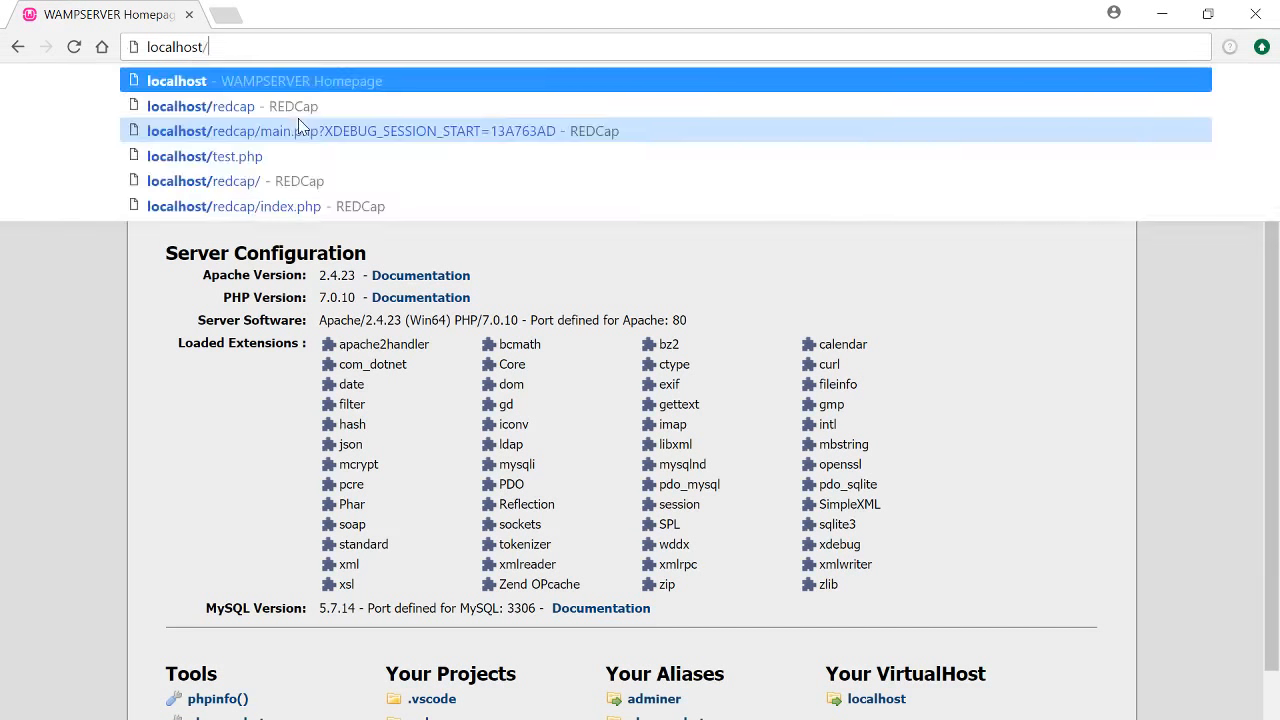
pyautogui.write('redcap')
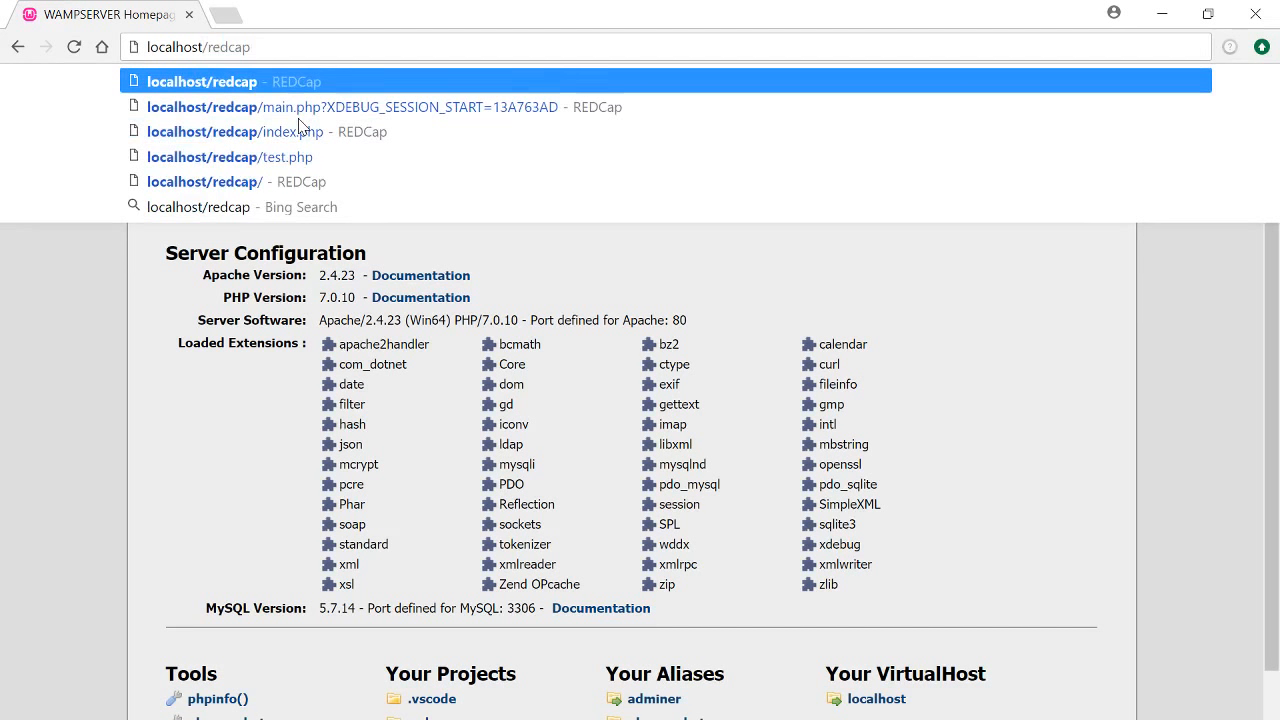
pyautogui.press('Return')
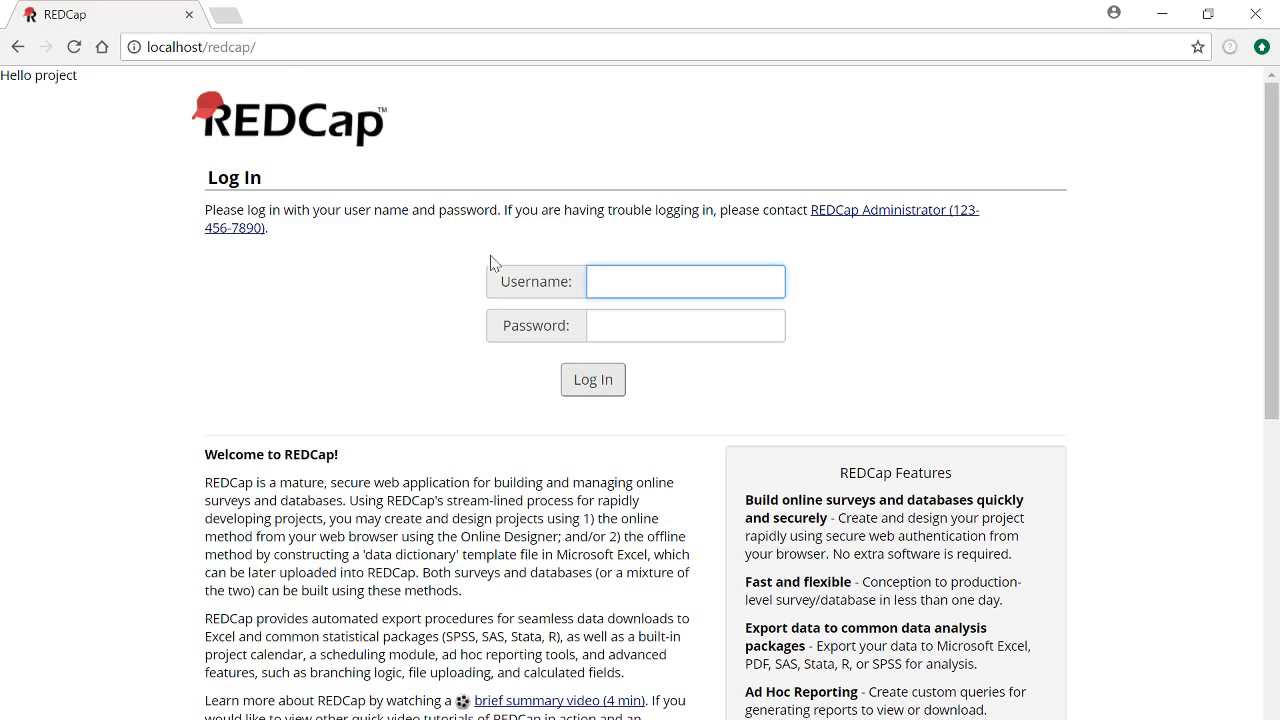
pyautogui.click(440, 224)
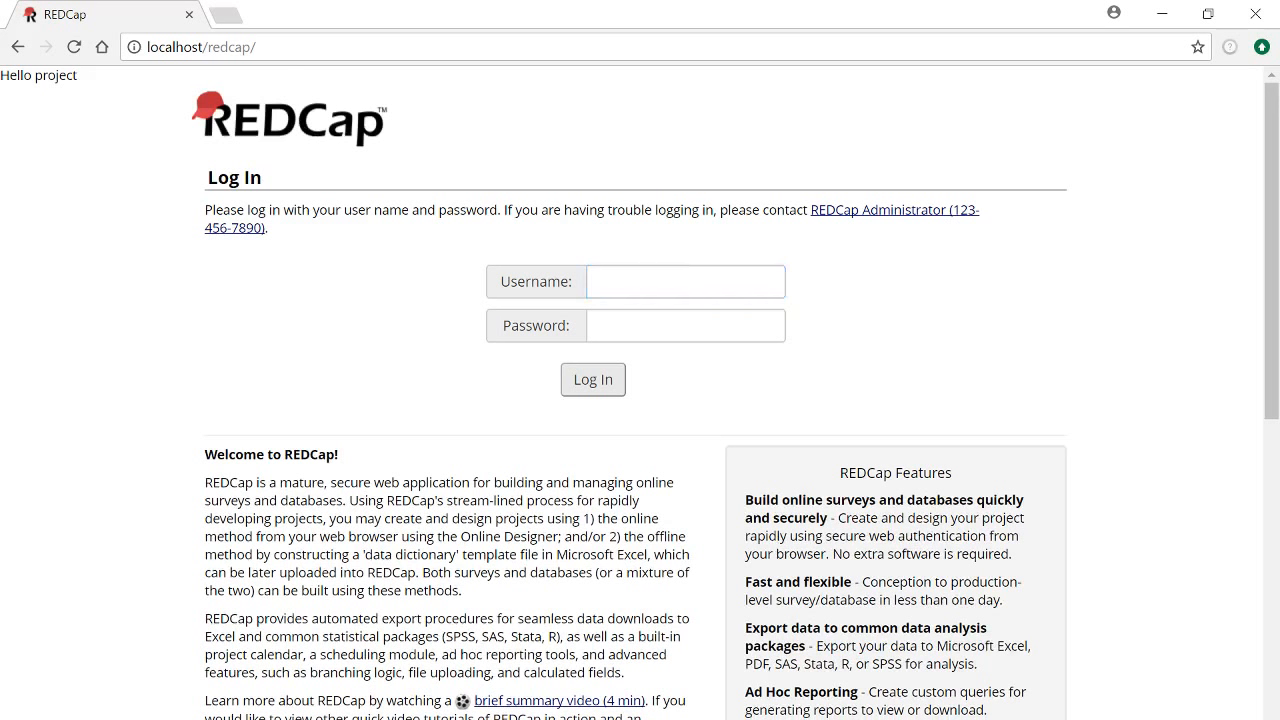
pyautogui.click(338, 47)
pyautogui.click(338, 47)
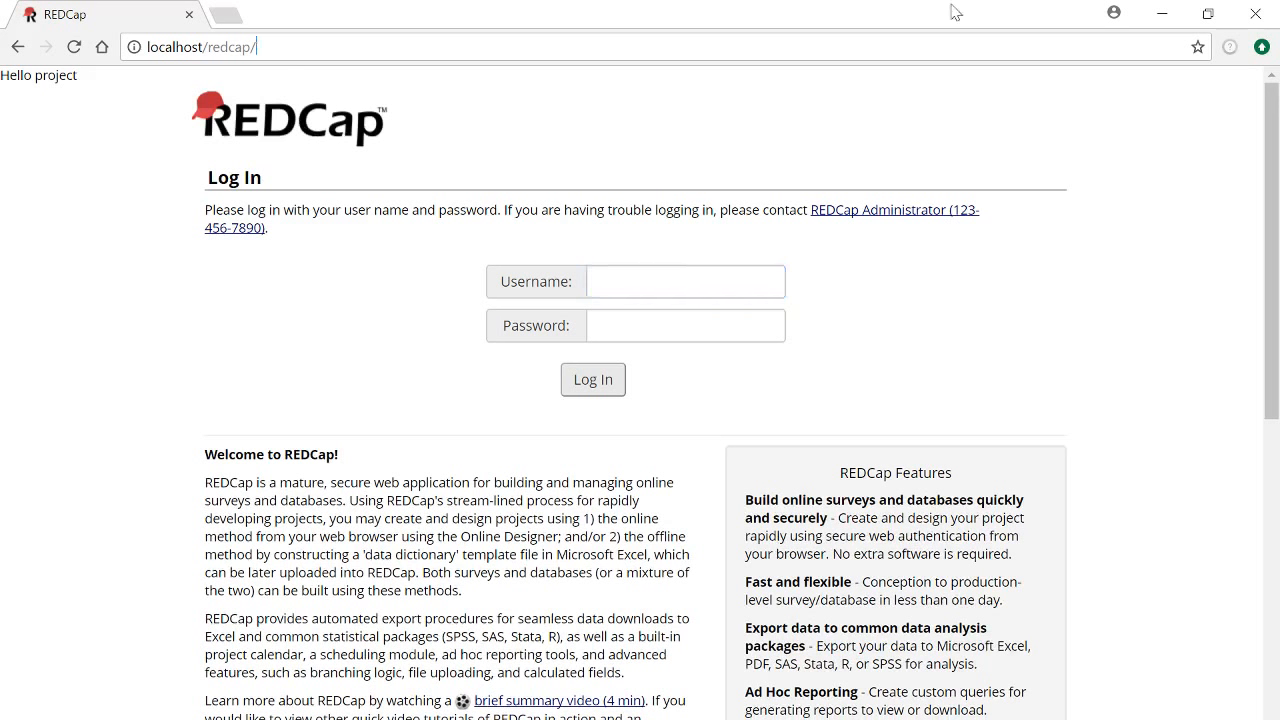
pyautogui.click(1163, 15)
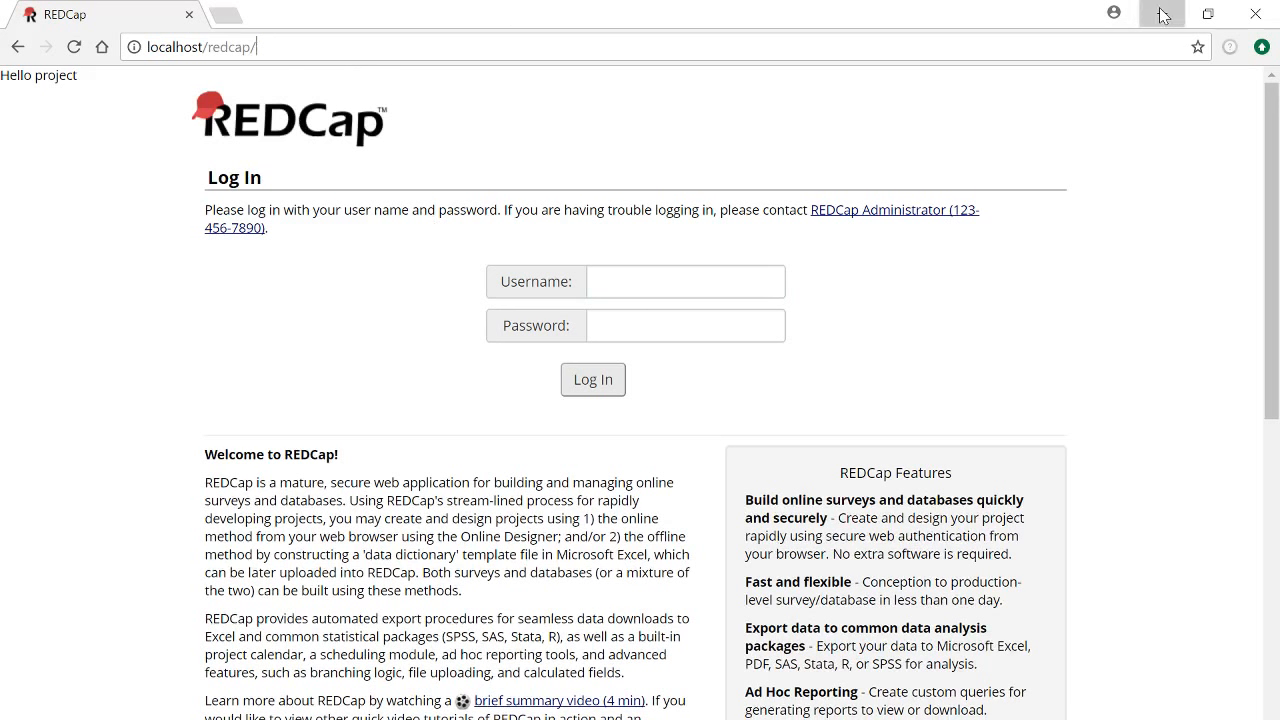
# Open database.php in VS Code and delete 'local_redcap' so $db becomes an empty string
pyautogui.hotkey('alt', 'Tab')
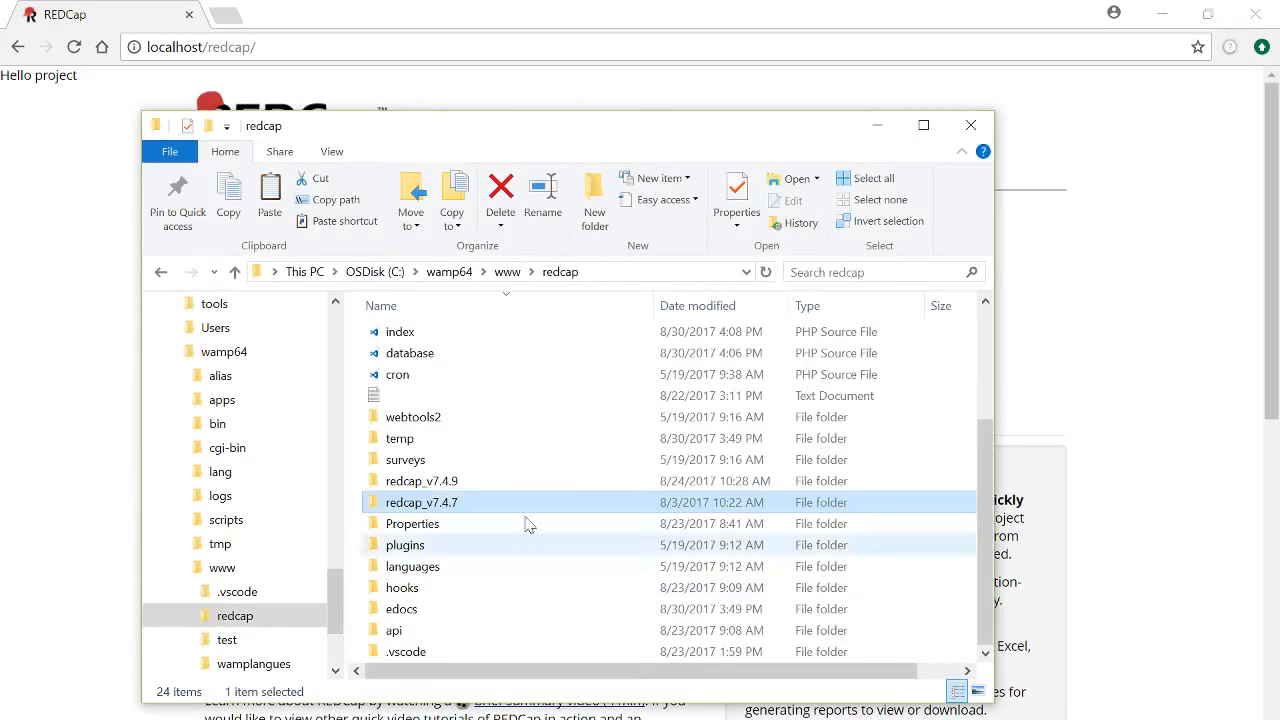
pyautogui.scroll(3, 563, 519)
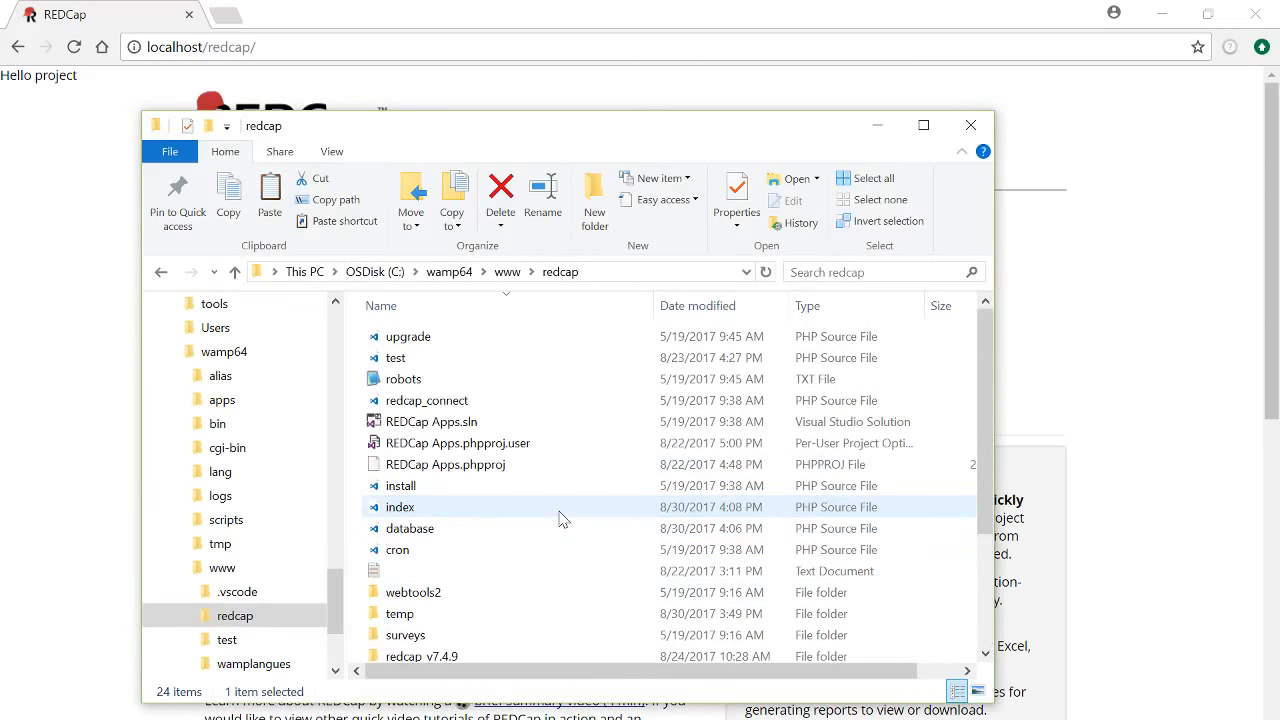
pyautogui.rightClick(517, 526)
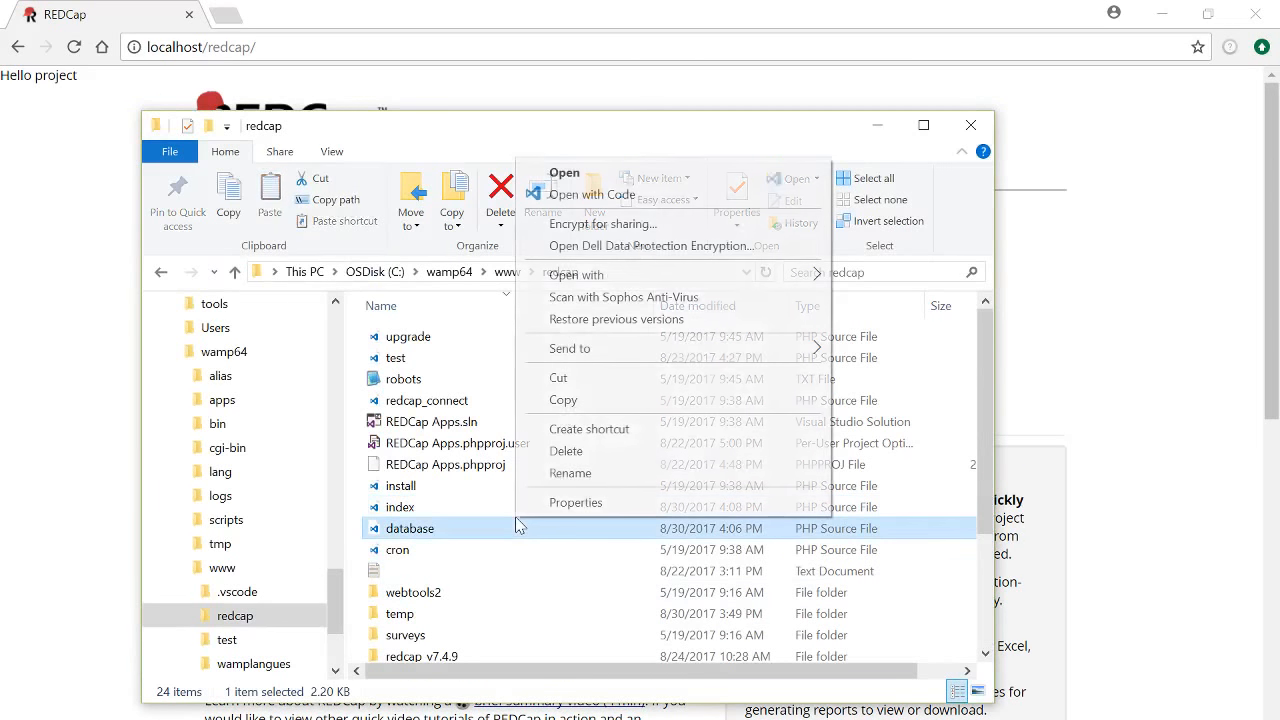
pyautogui.click(646, 194)
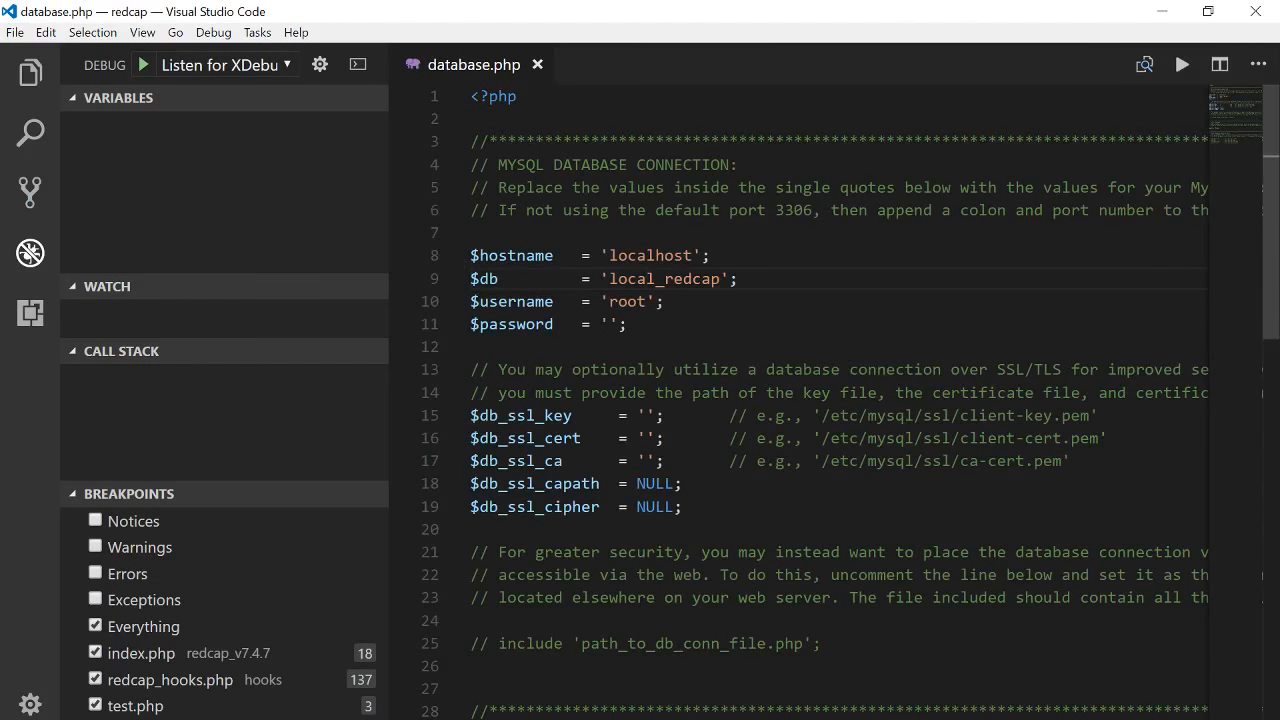
pyautogui.moveTo(388, 226); pyautogui.dragTo(217, 223)
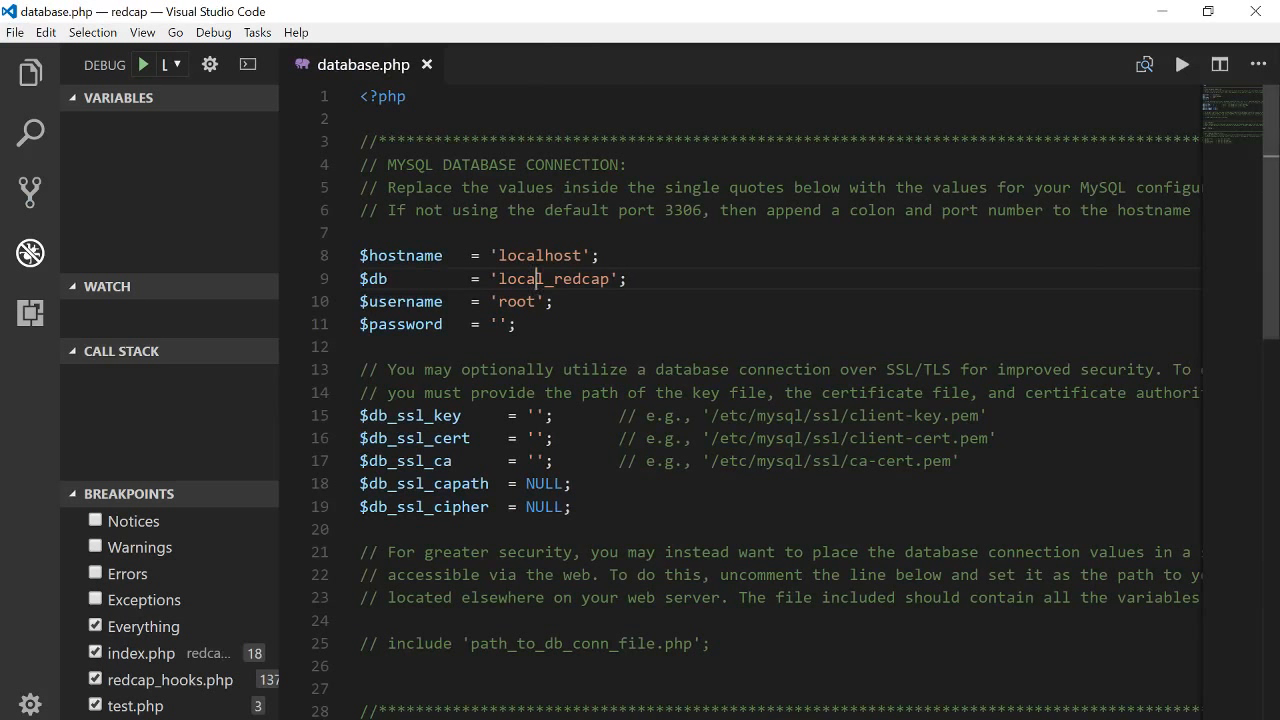
pyautogui.click(564, 279)
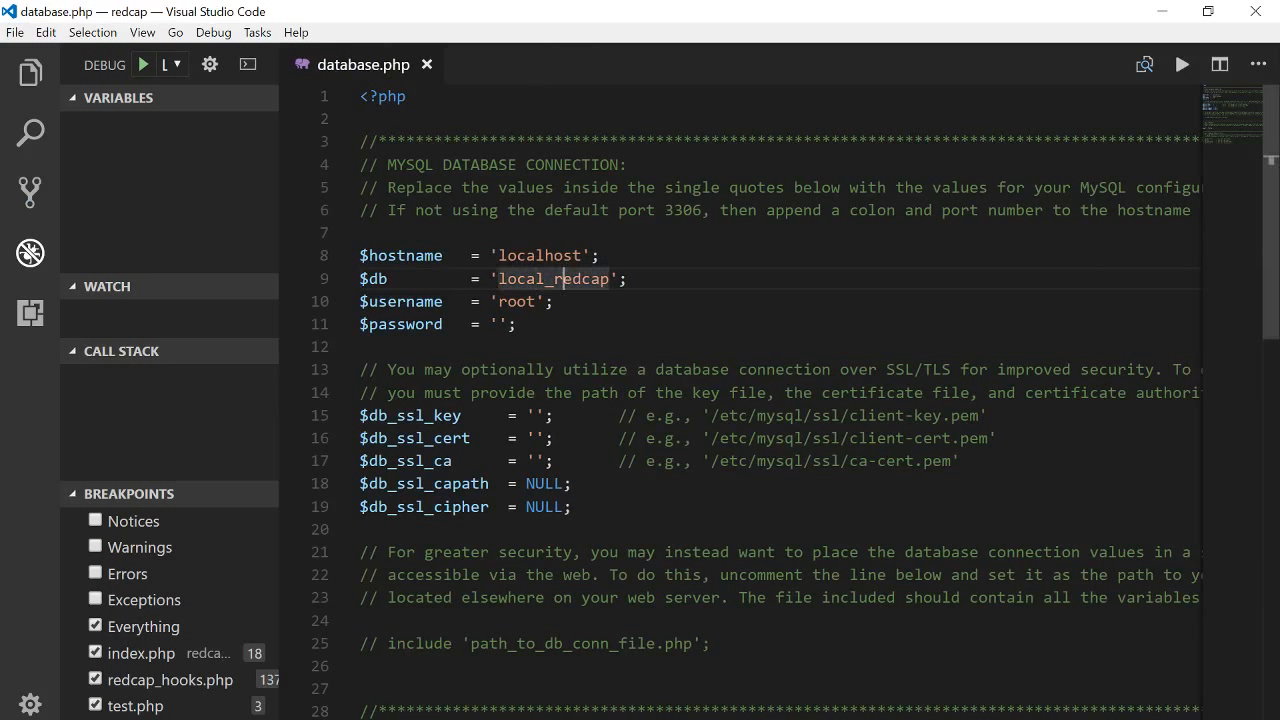
pyautogui.doubleClick(564, 279)
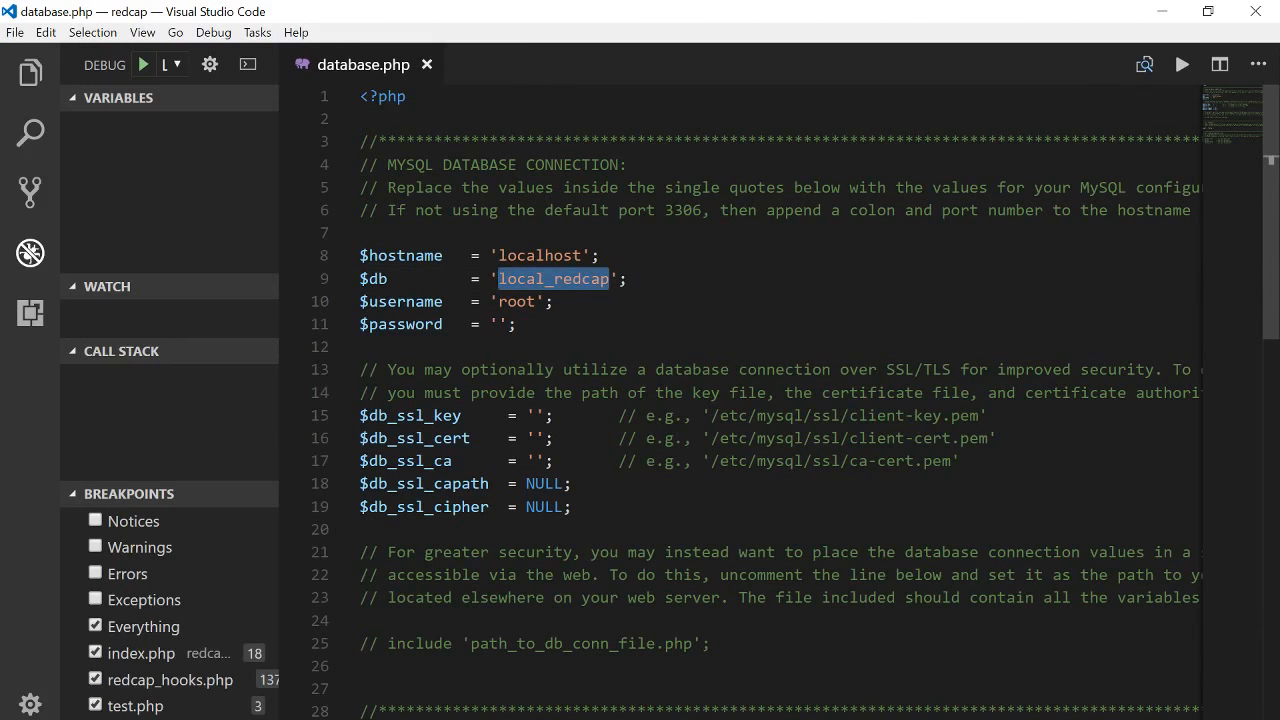
pyautogui.press('BackSpace')
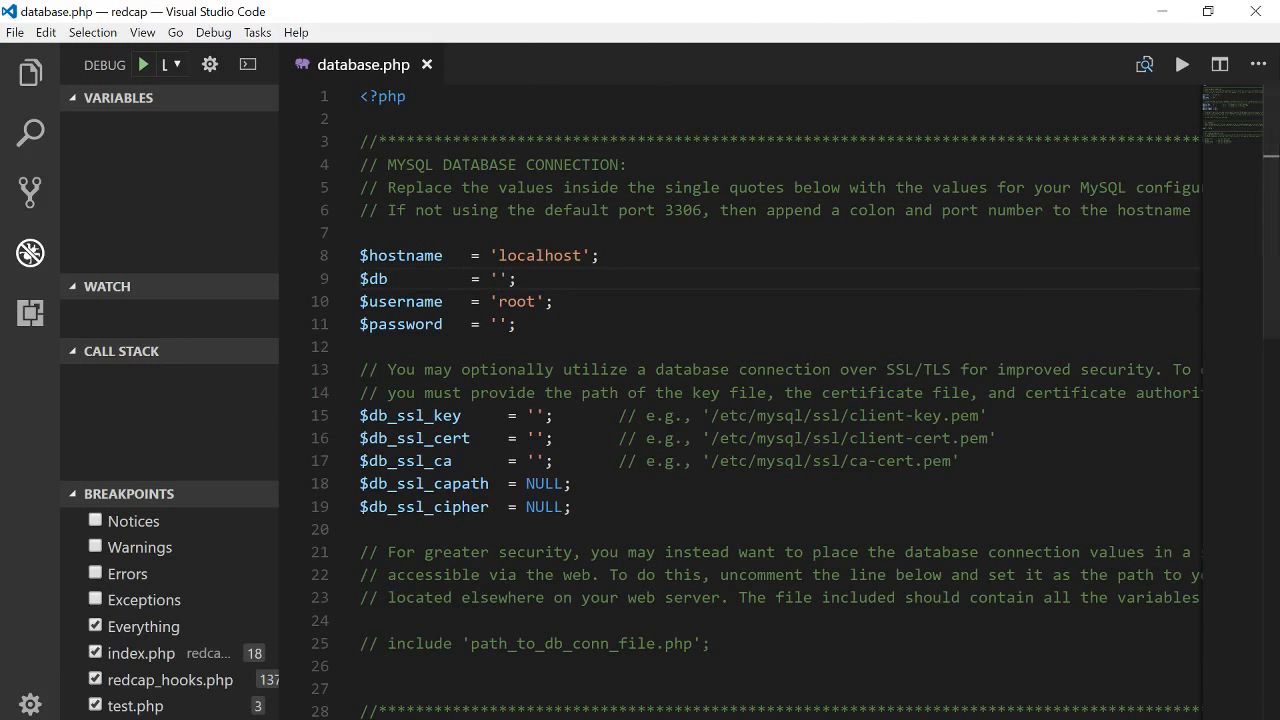
pyautogui.click(1162, 11)
# Reload localhost/redcap/ to get the missing redcap_config table error for database ""
pyautogui.click(270, 22)
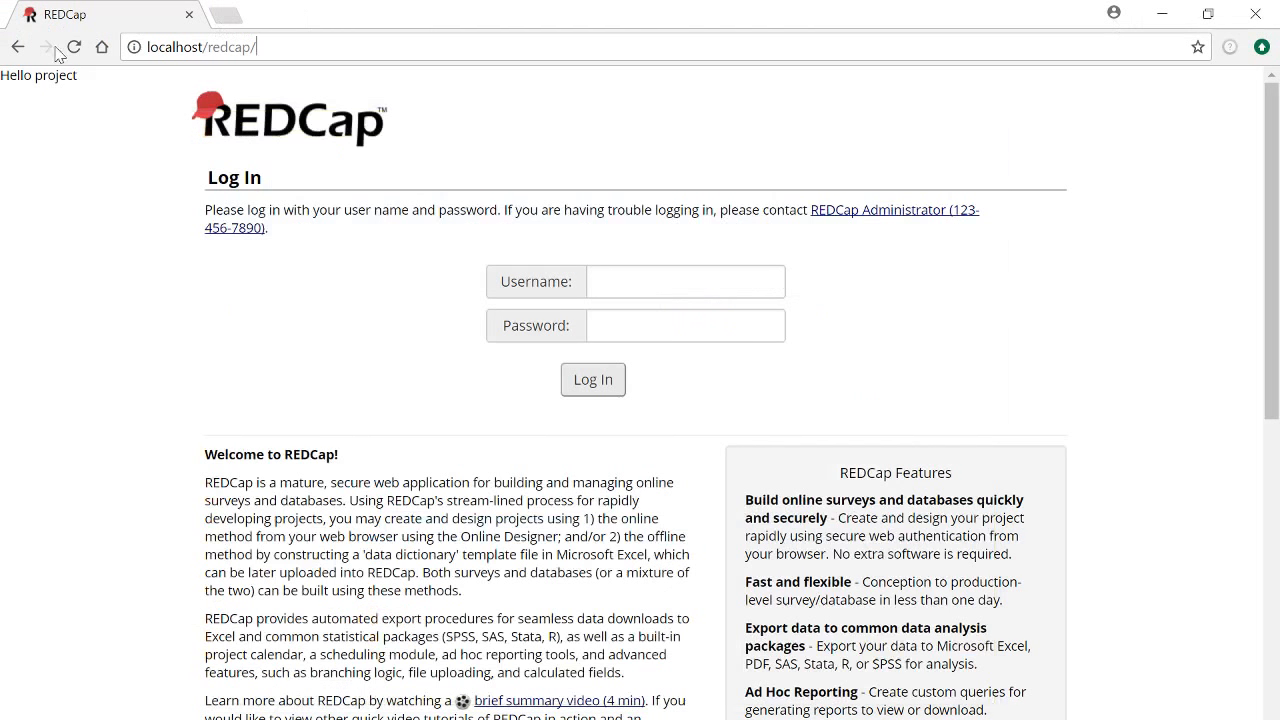
pyautogui.click(74, 47)
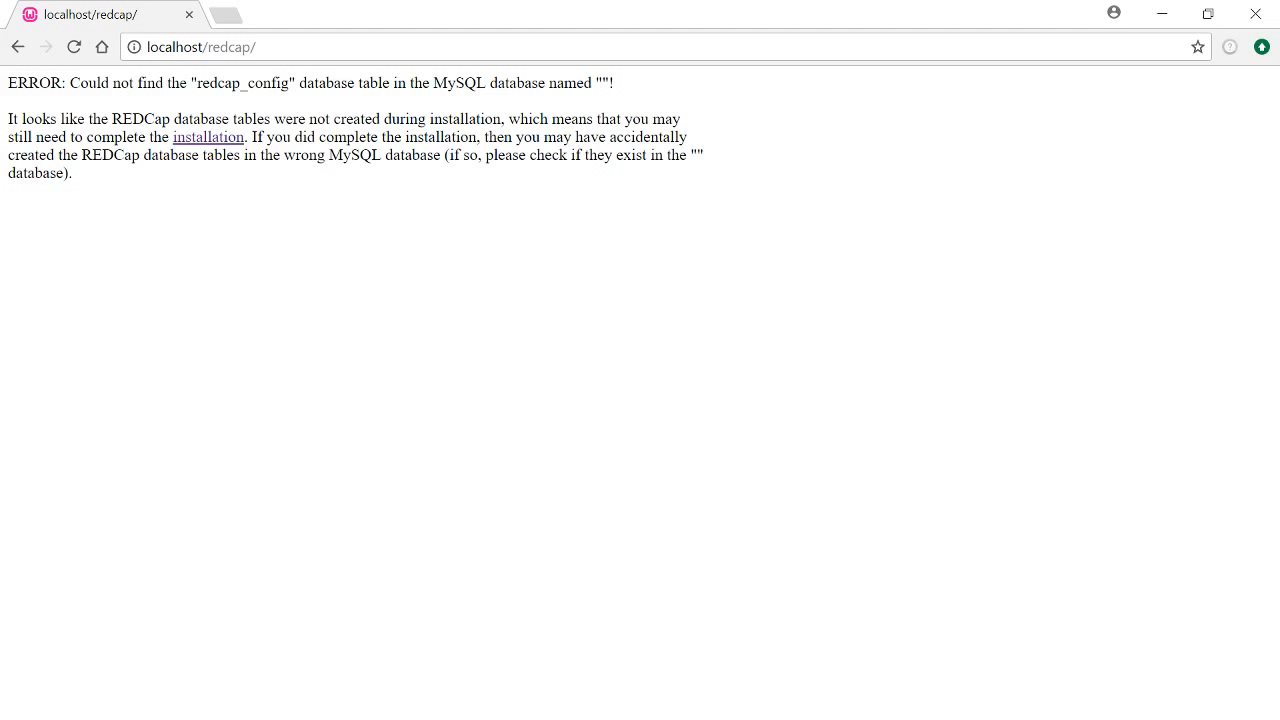
pyautogui.click(308, 718)
pyautogui.scroll(-1, 517, 460)
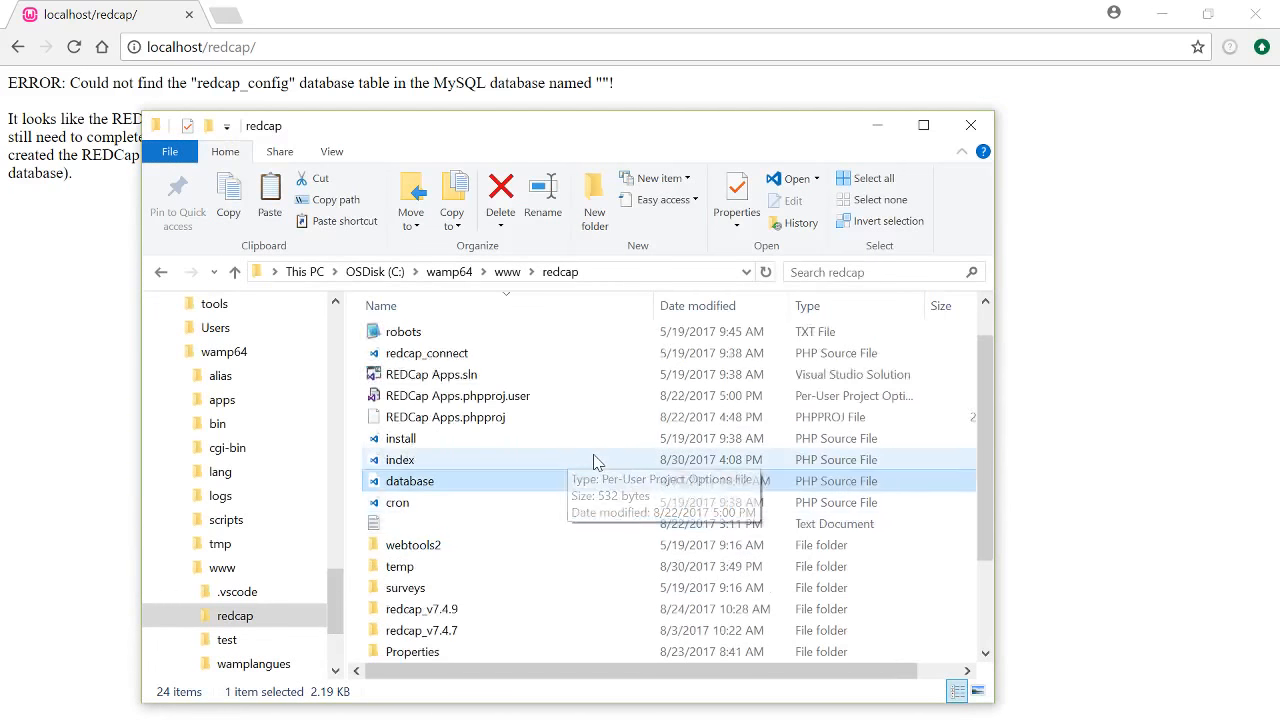
# Inspect the localhost hostname and empty $db lines in database.php, then return to the browser
pyautogui.rightClick(451, 484)
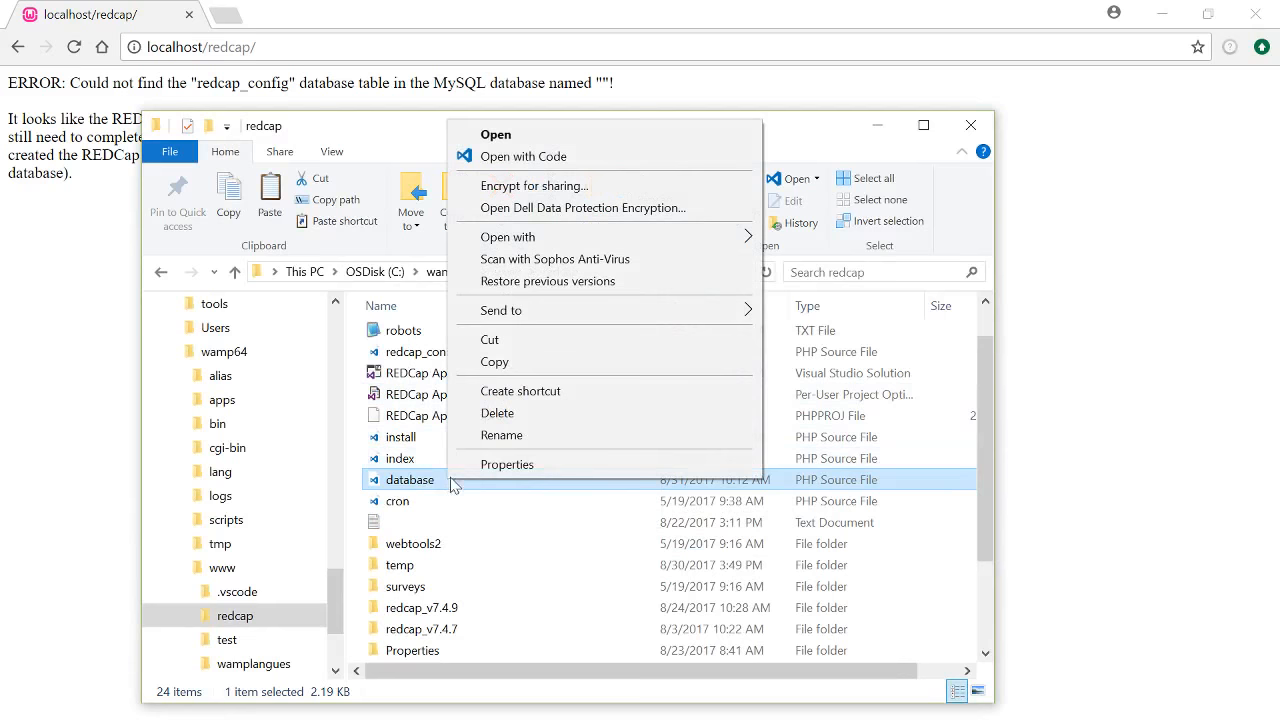
pyautogui.click(600, 156)
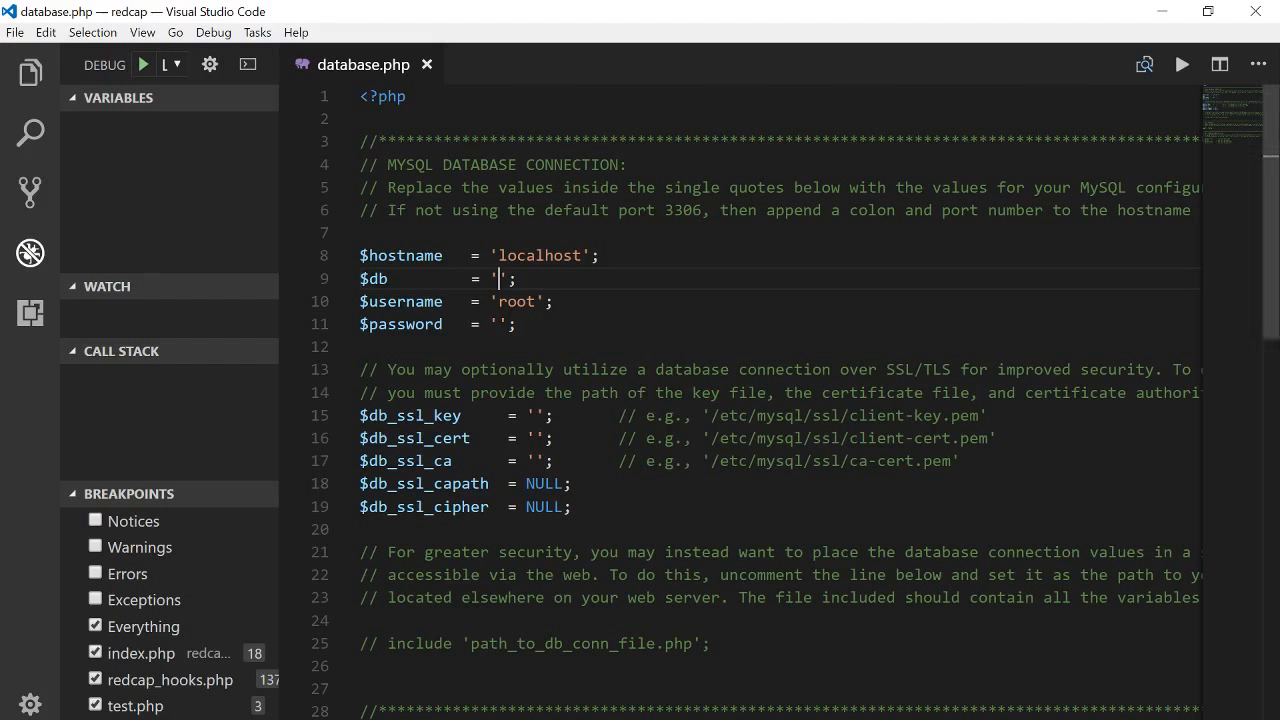
pyautogui.doubleClick(514, 255)
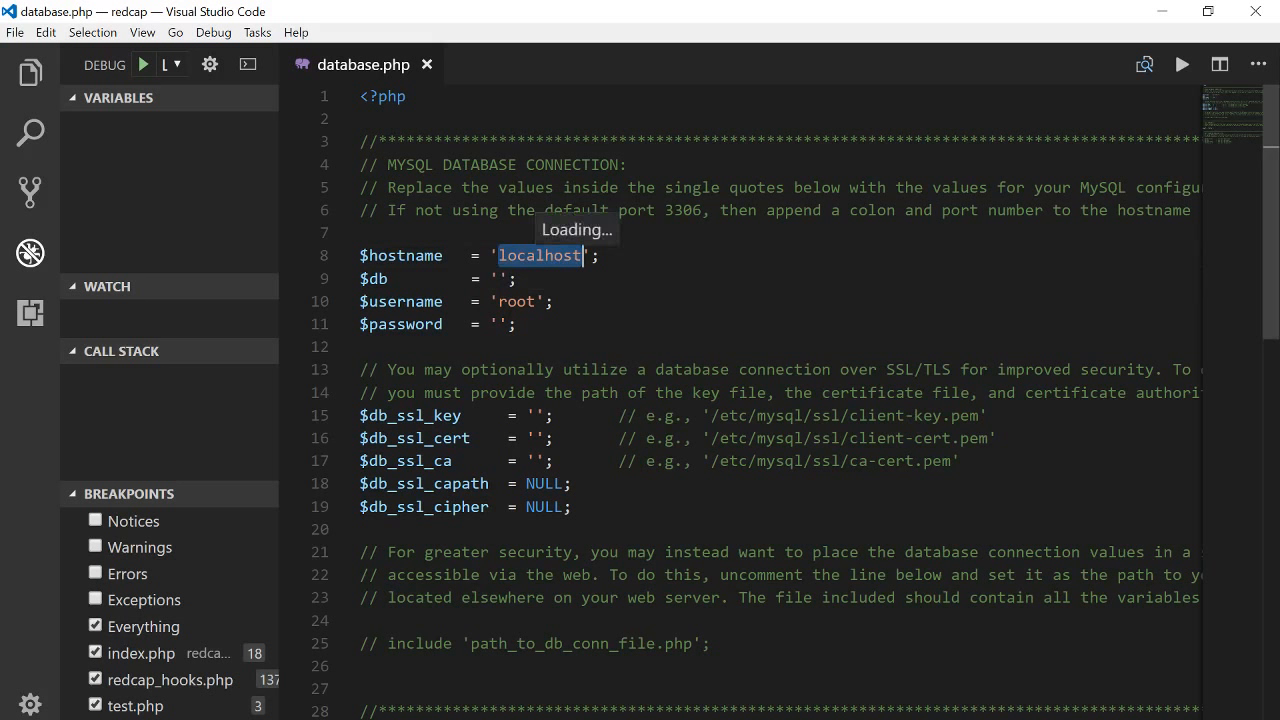
pyautogui.click(537, 255)
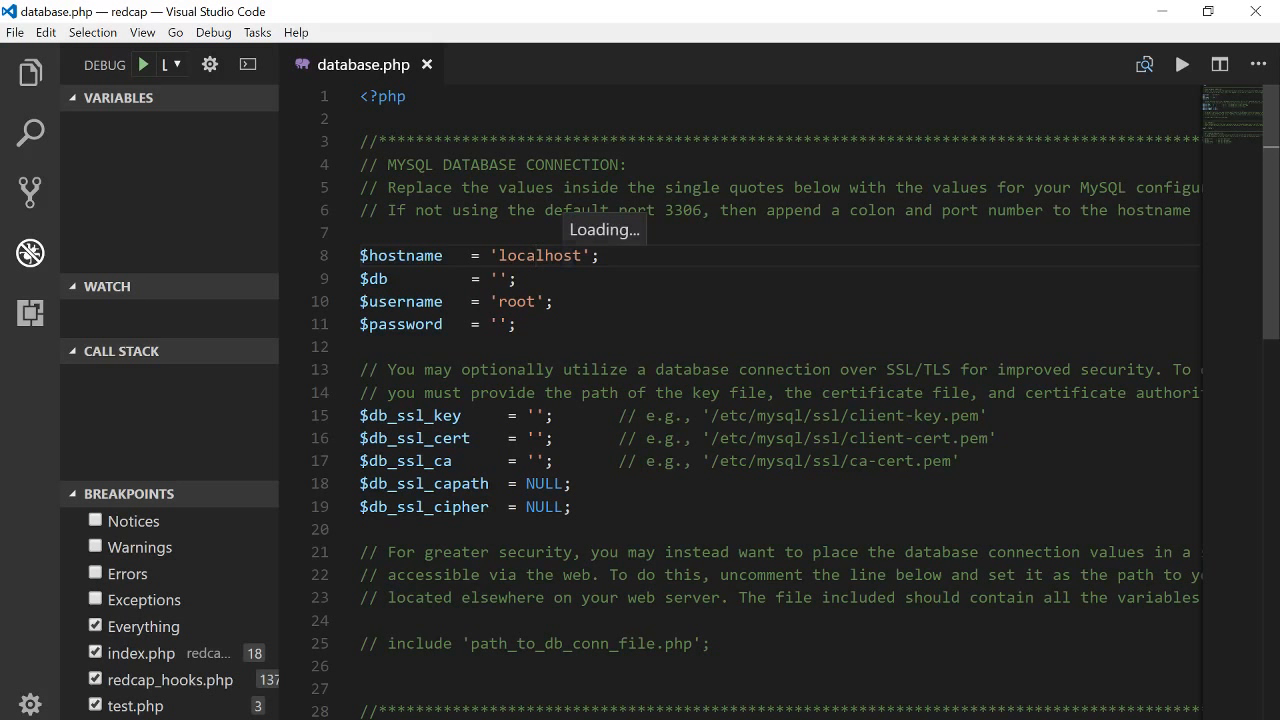
pyautogui.doubleClick(537, 255)
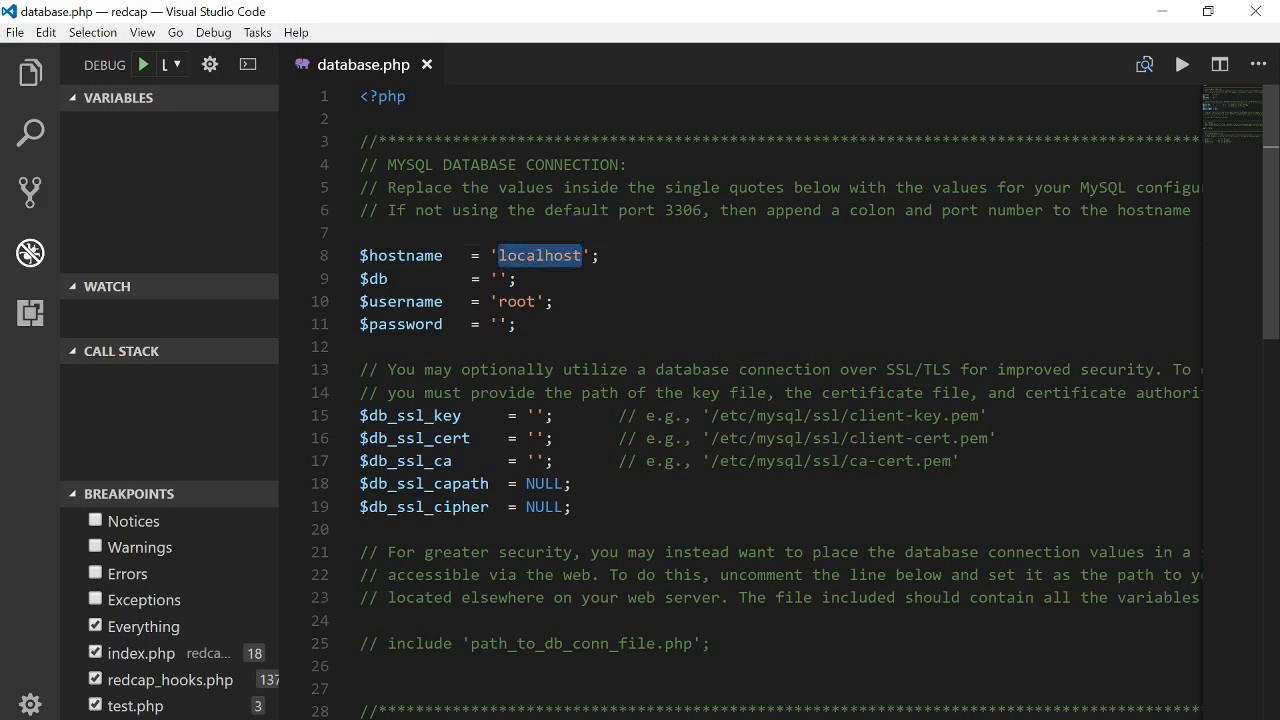
pyautogui.click(505, 278)
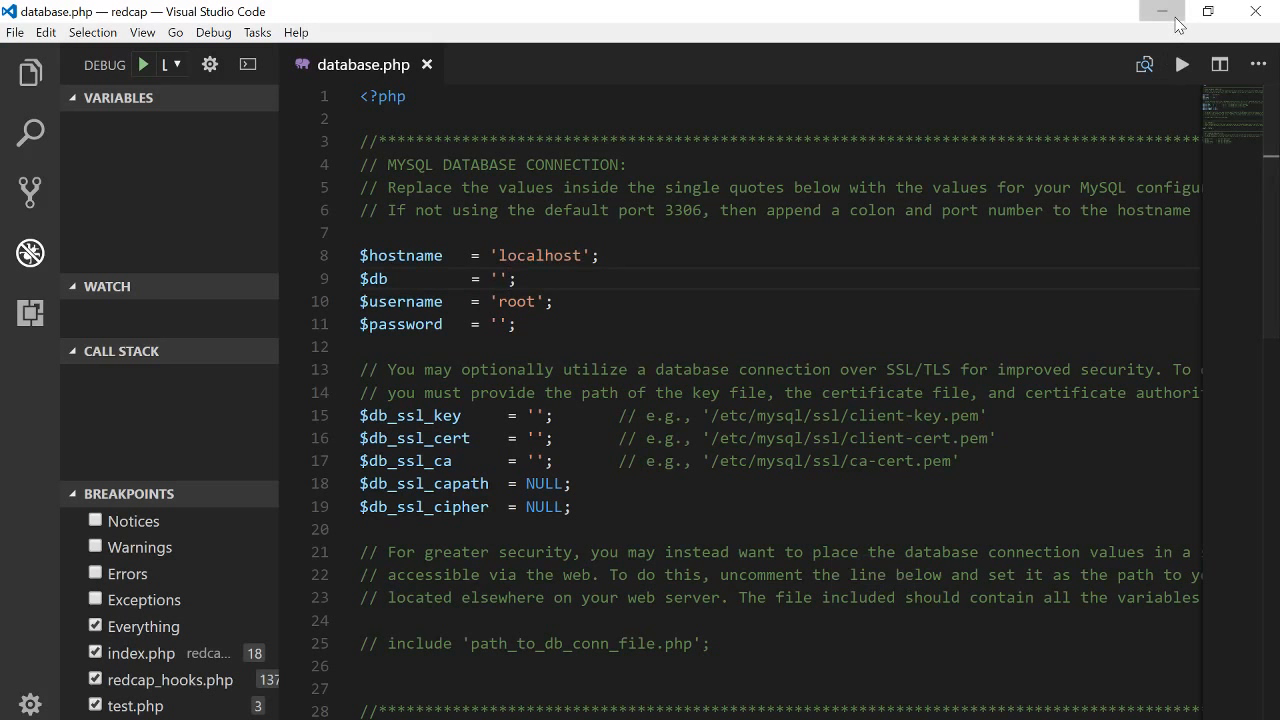
pyautogui.click(1162, 12)
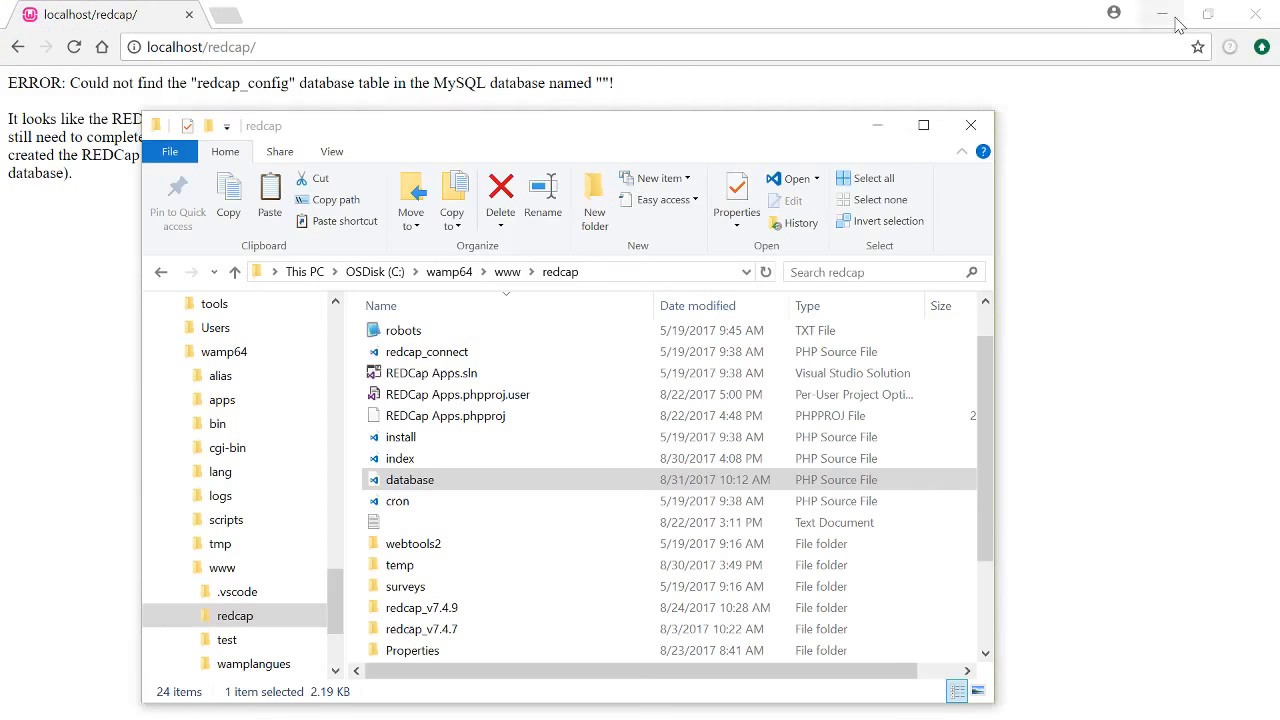
pyautogui.click(445, 22)
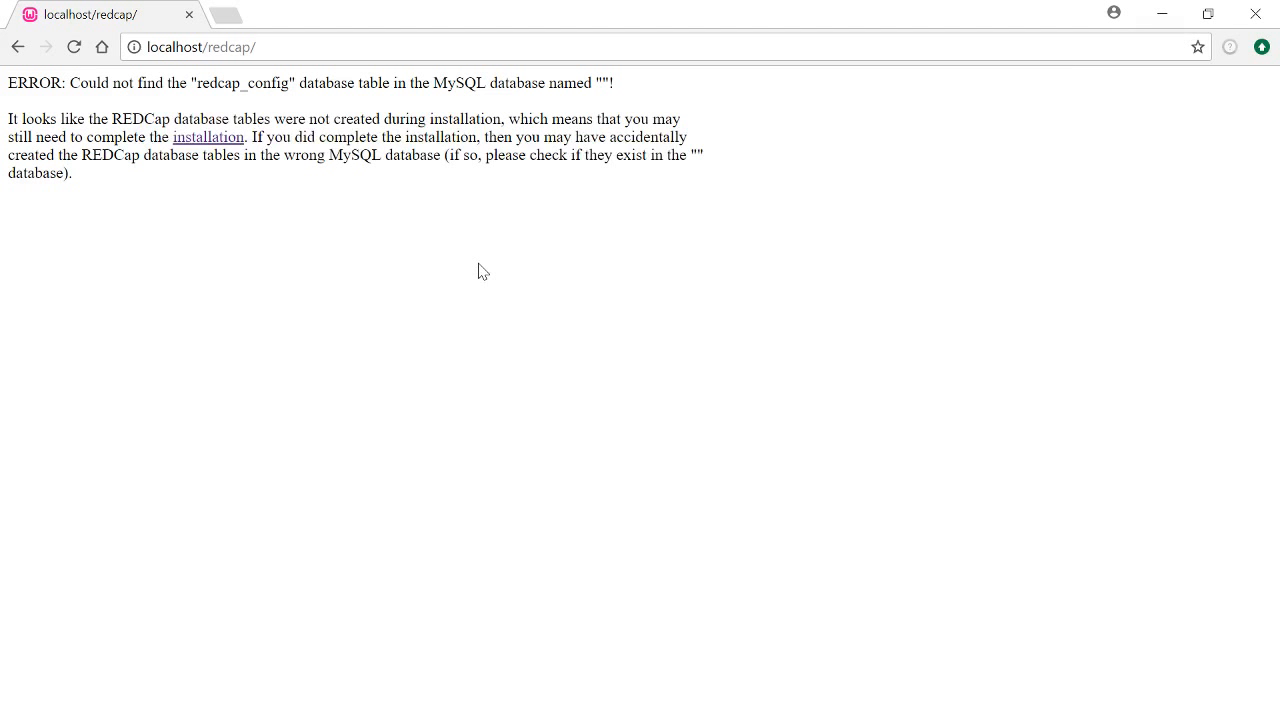
pyautogui.click(990, 719)
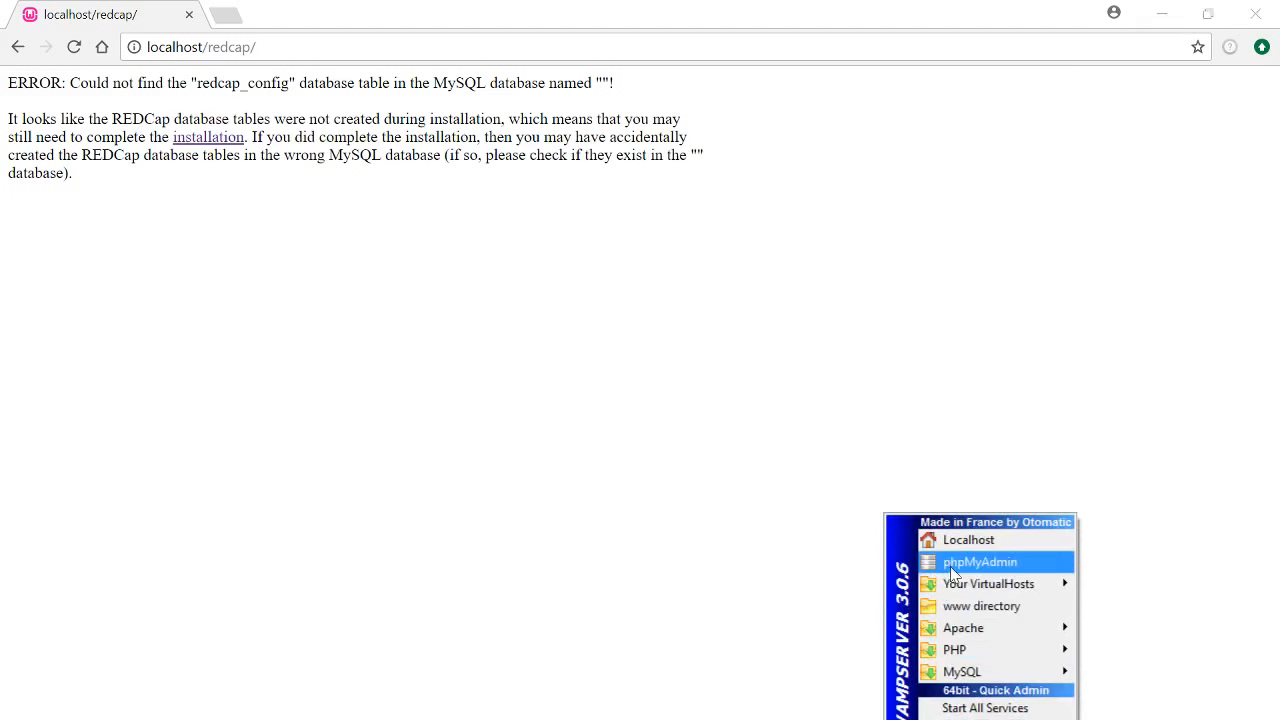
pyautogui.click(1003, 566)
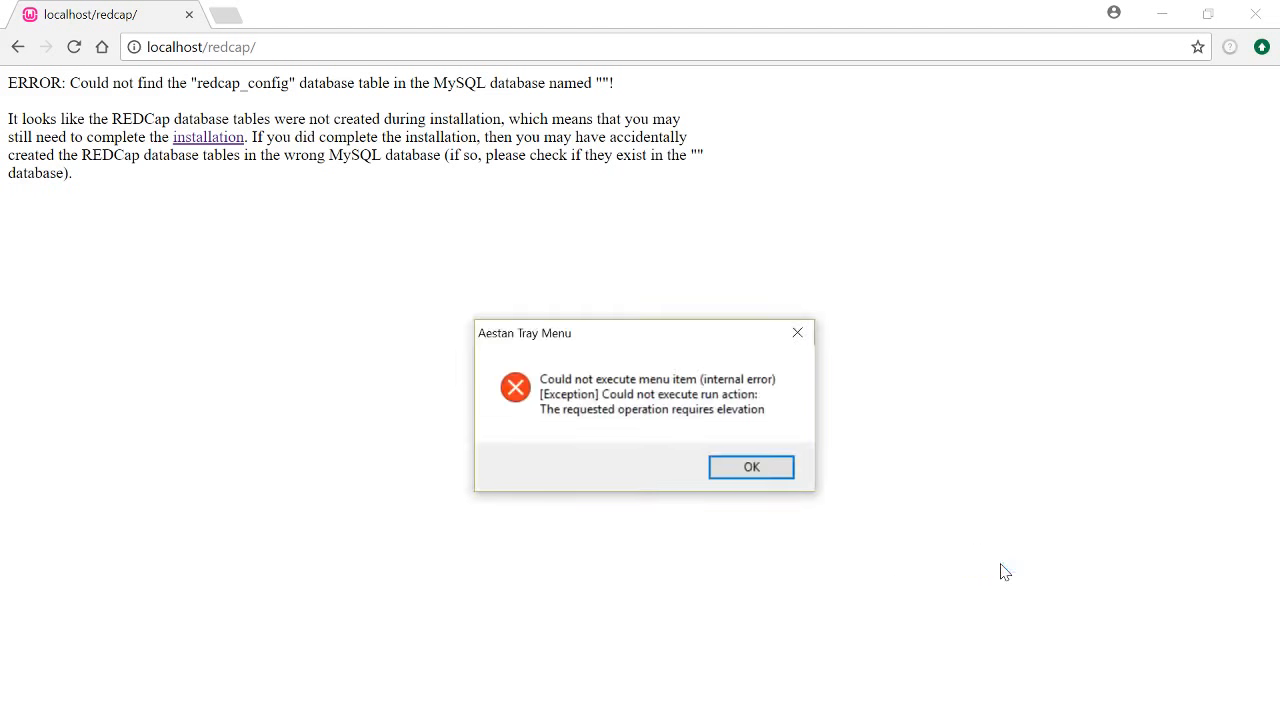
pyautogui.click(751, 467)
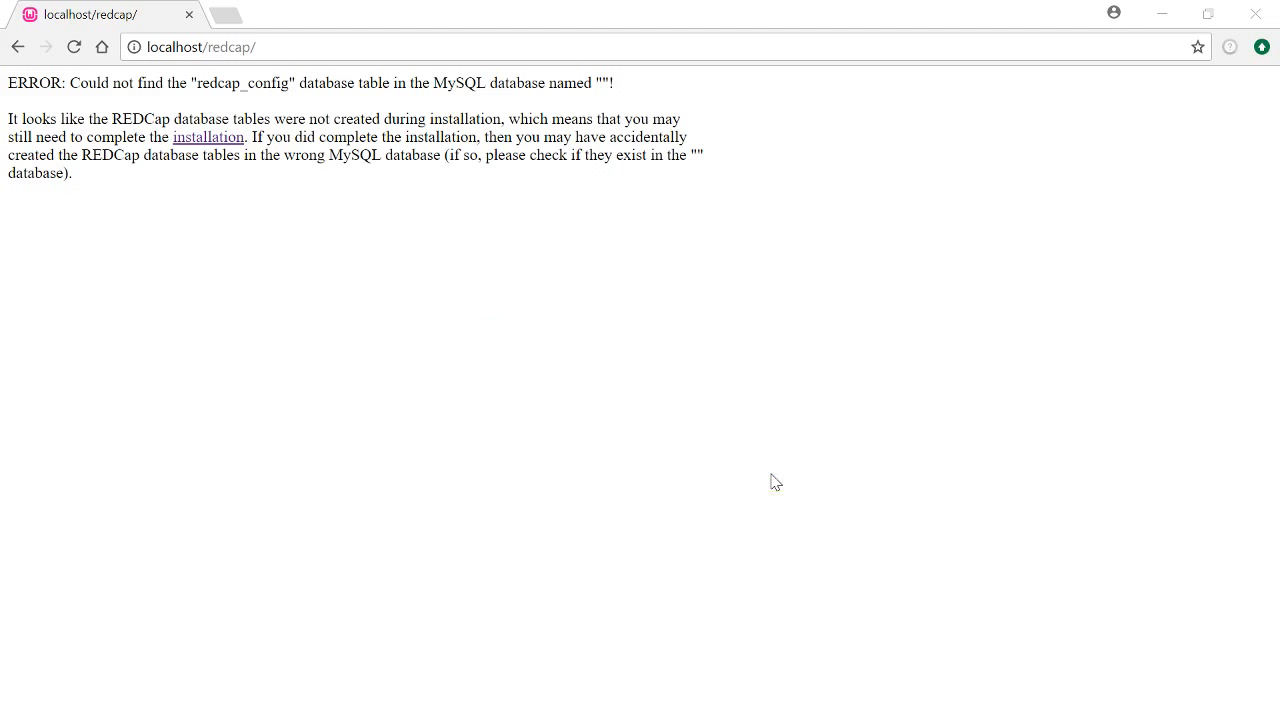
# In a new tab, load localhost/phpmyadmin, correcting the mistyped 'phphmyadmin' address
pyautogui.click(233, 20)
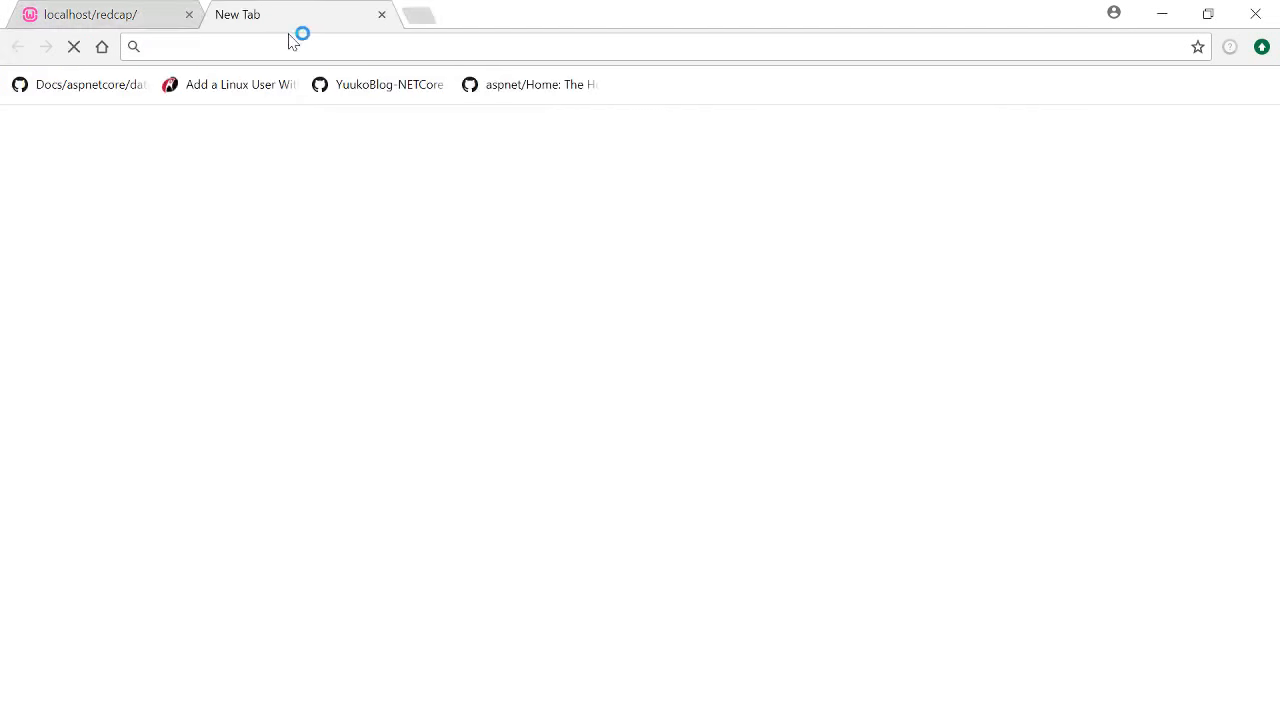
pyautogui.write('localhost/redcap')
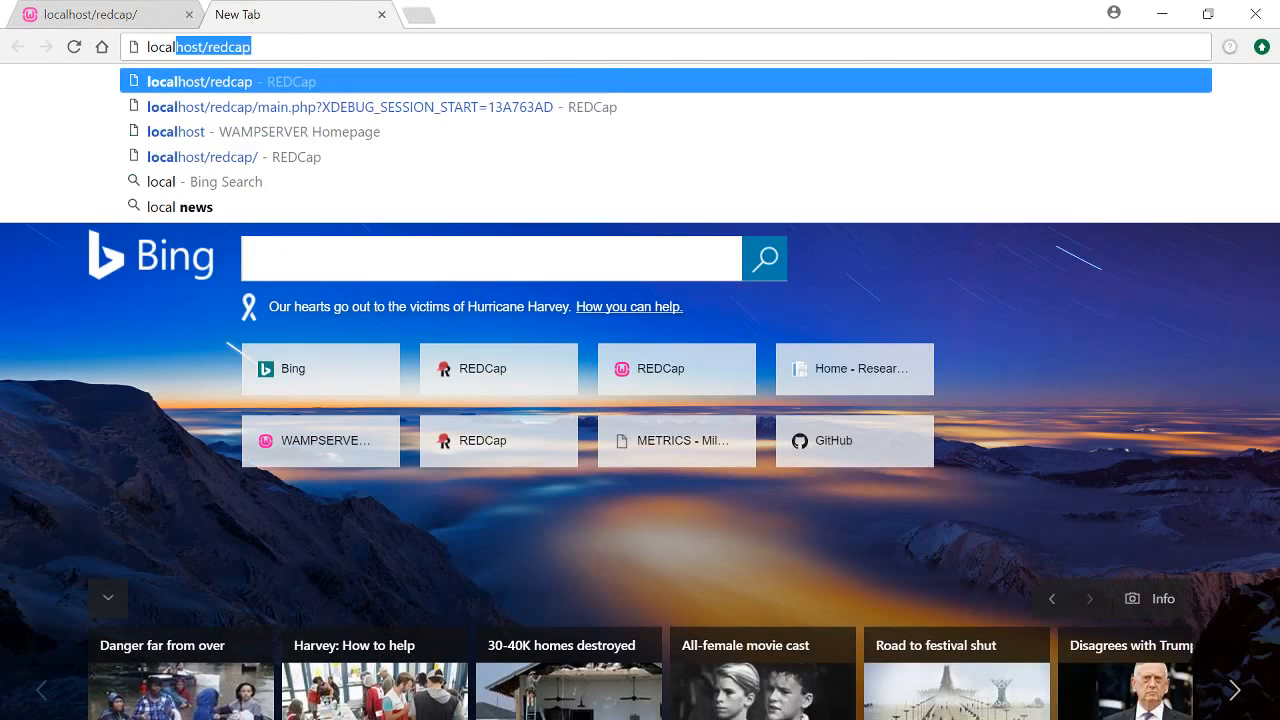
pyautogui.press('Right')
pyautogui.press('BackSpace')
pyautogui.press('BackSpace')
pyautogui.press('BackSpace')
pyautogui.press('BackSpace')
pyautogui.press('BackSpace')
pyautogui.press('BackSpace')
pyautogui.write('p')
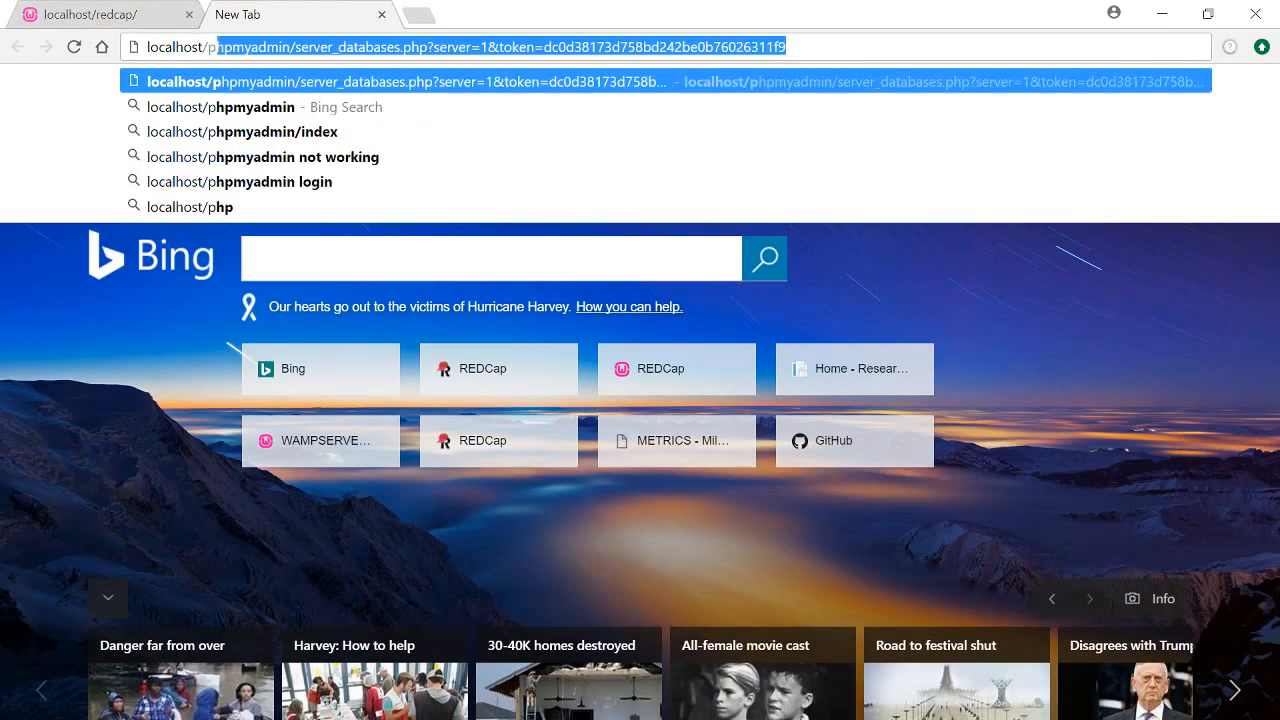
pyautogui.write('hphmya')
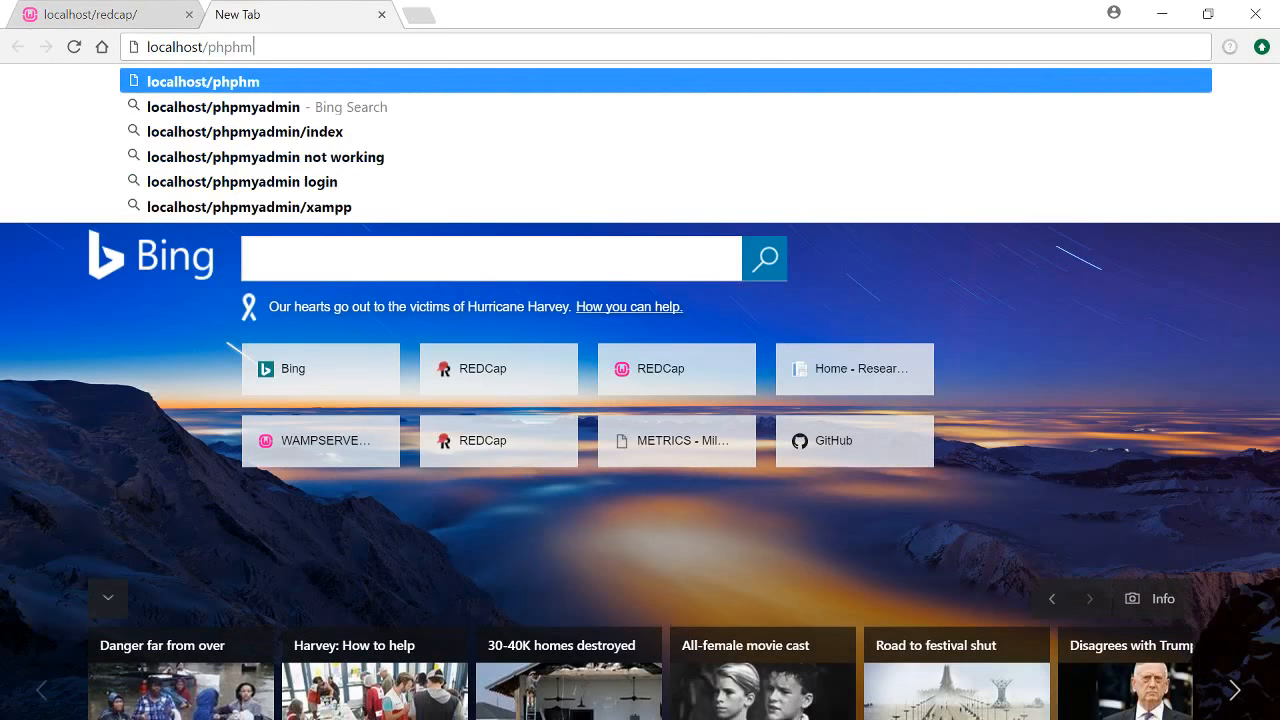
pyautogui.write('dmin')
pyautogui.press('Return')
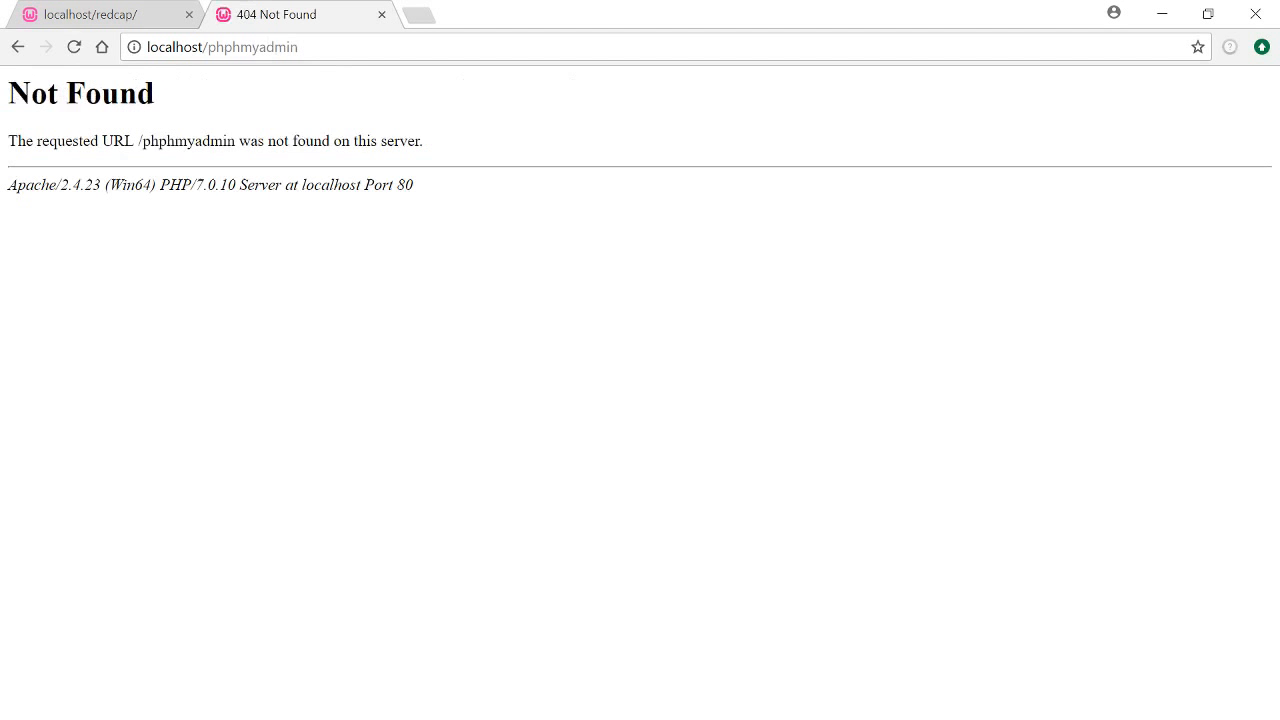
pyautogui.click(338, 47)
pyautogui.click(338, 47)
pyautogui.click(240, 47)
pyautogui.press('BackSpace')
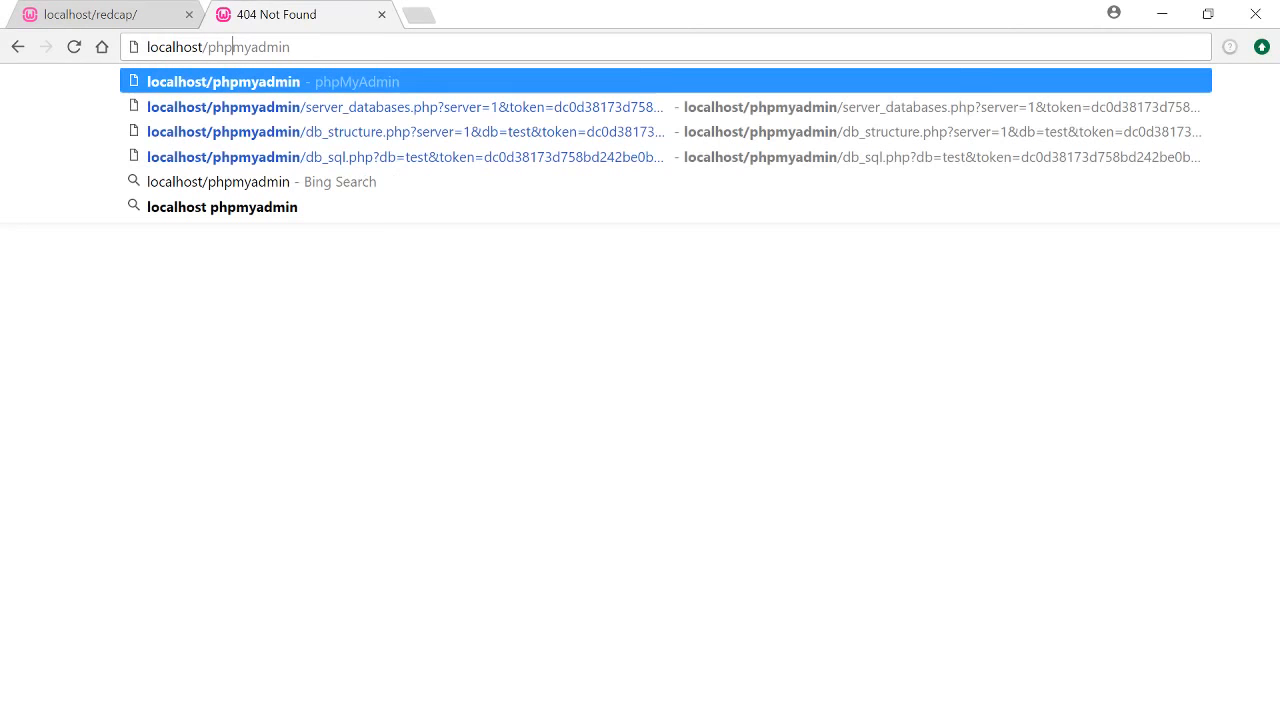
pyautogui.press('Return')
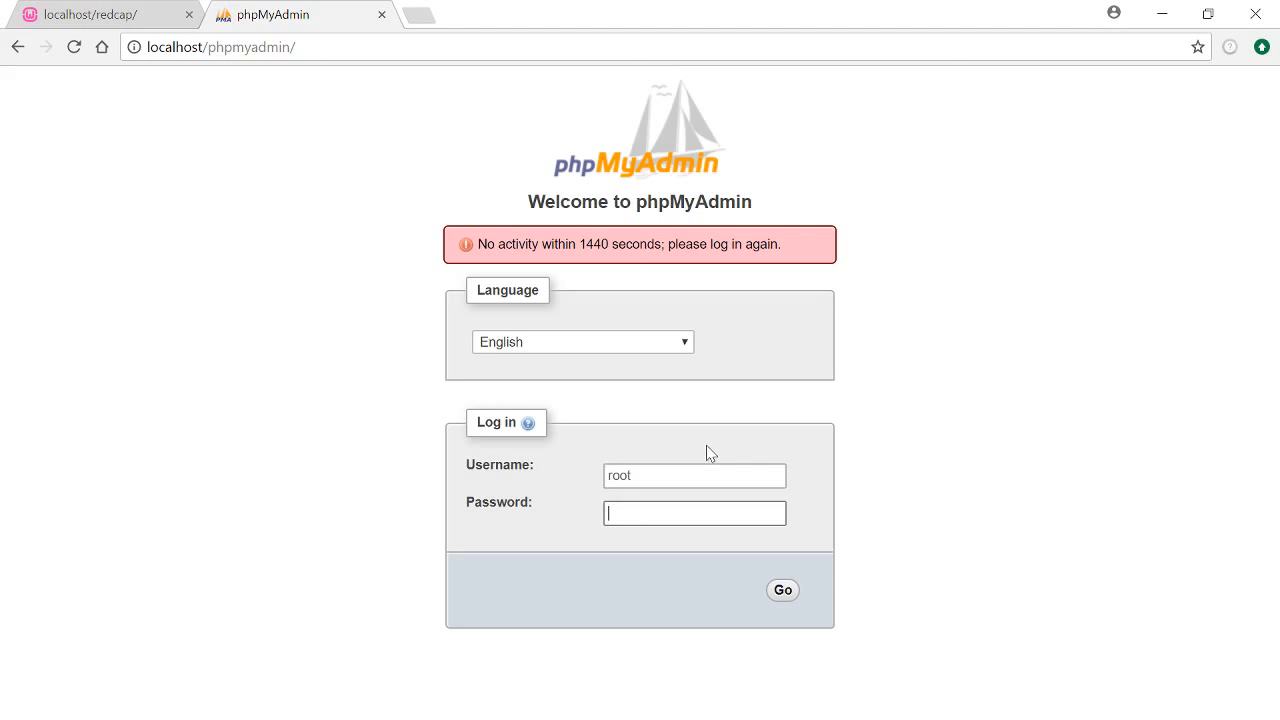
# Log back into phpMyAdmin and bring up the Databases page listing the 7 existing databases
pyautogui.click(782, 592)
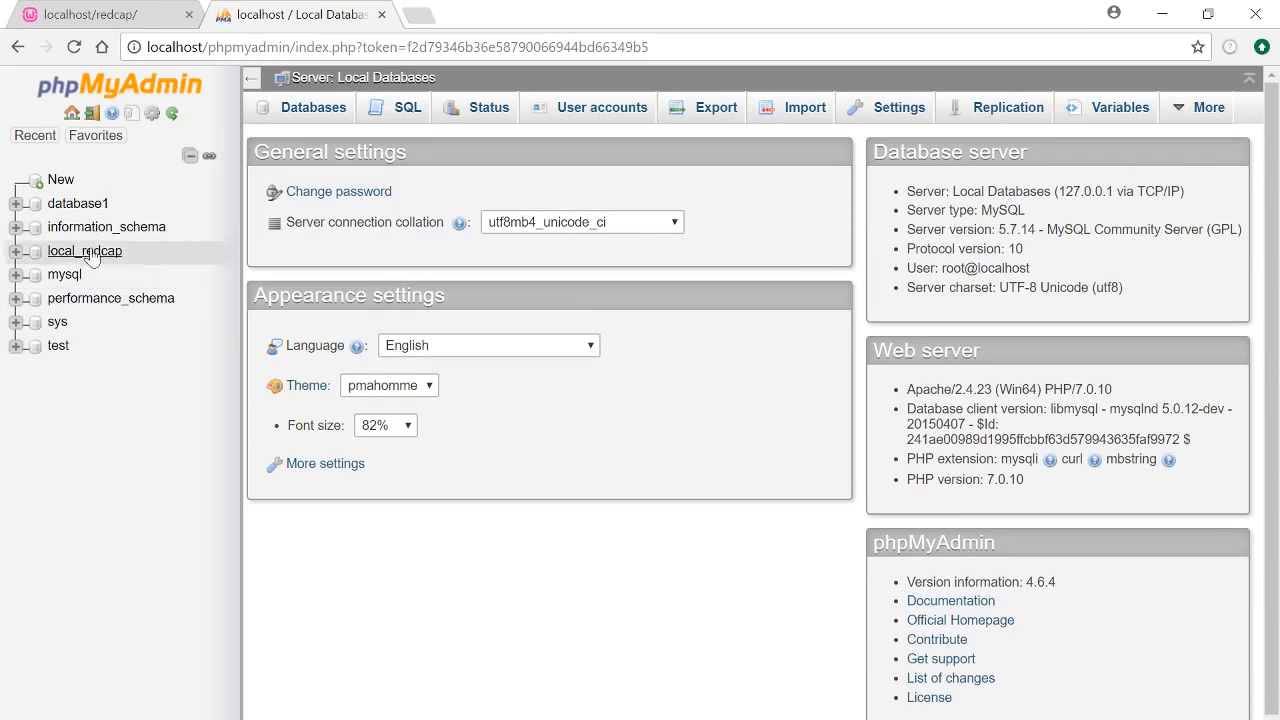
pyautogui.click(62, 186)
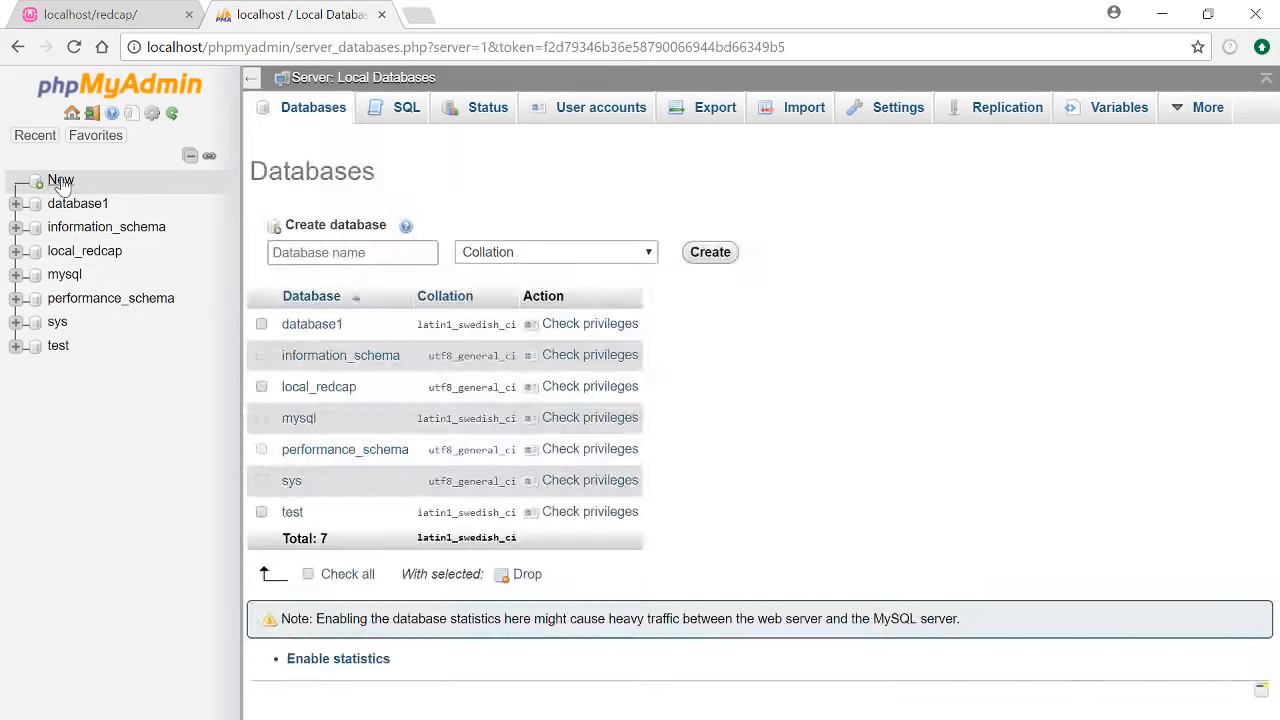
# Enter redcap as the new database name
pyautogui.click(412, 254)
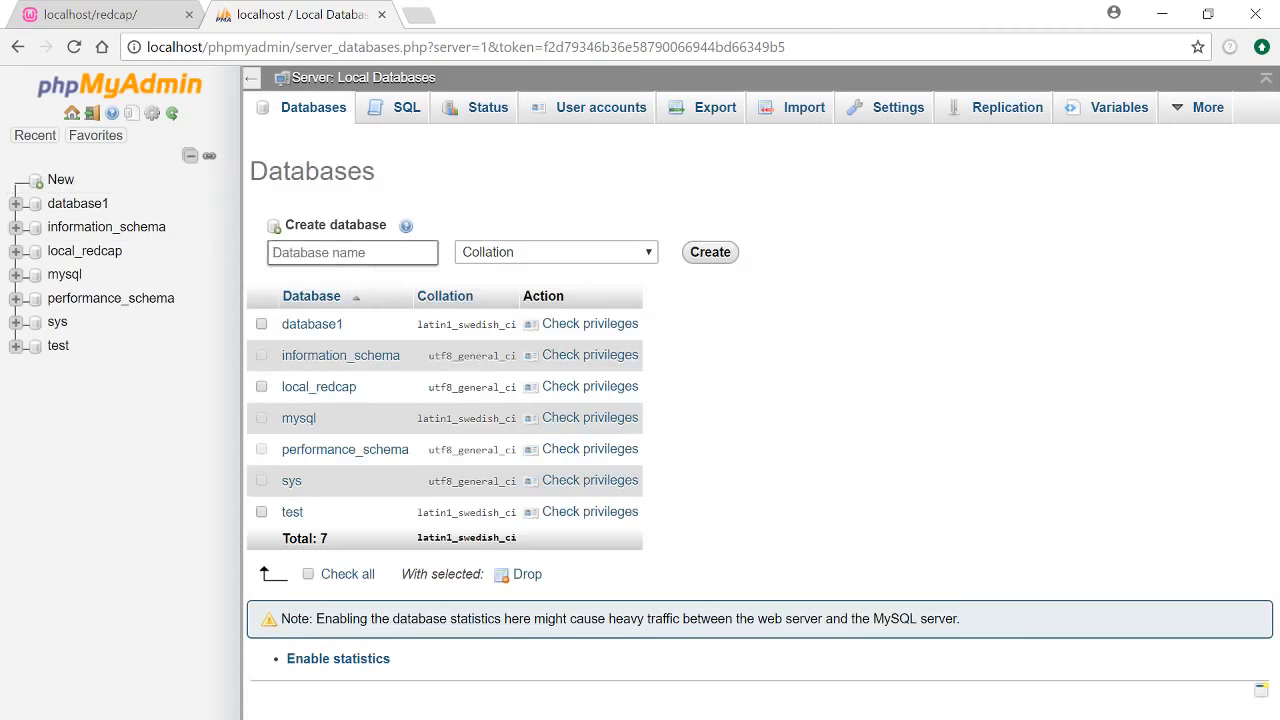
pyautogui.write('redcap')
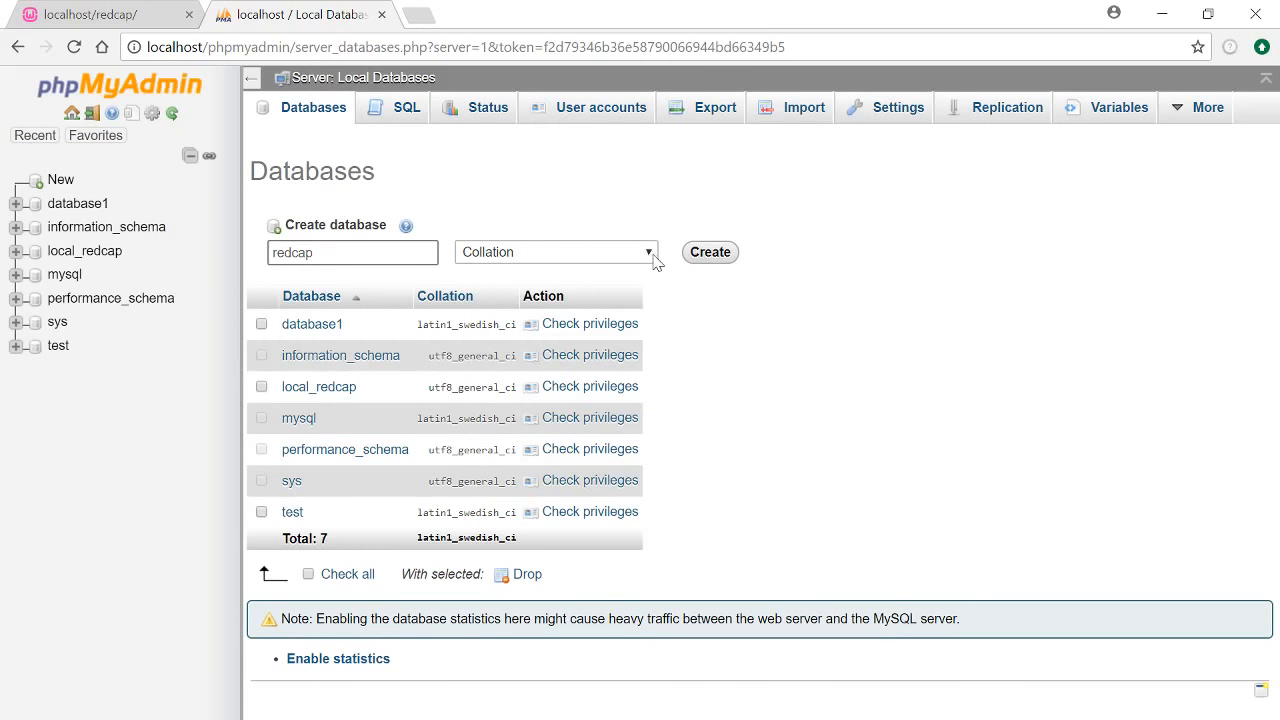
pyautogui.hotkey('ctrl', 'a')
pyautogui.write('local')
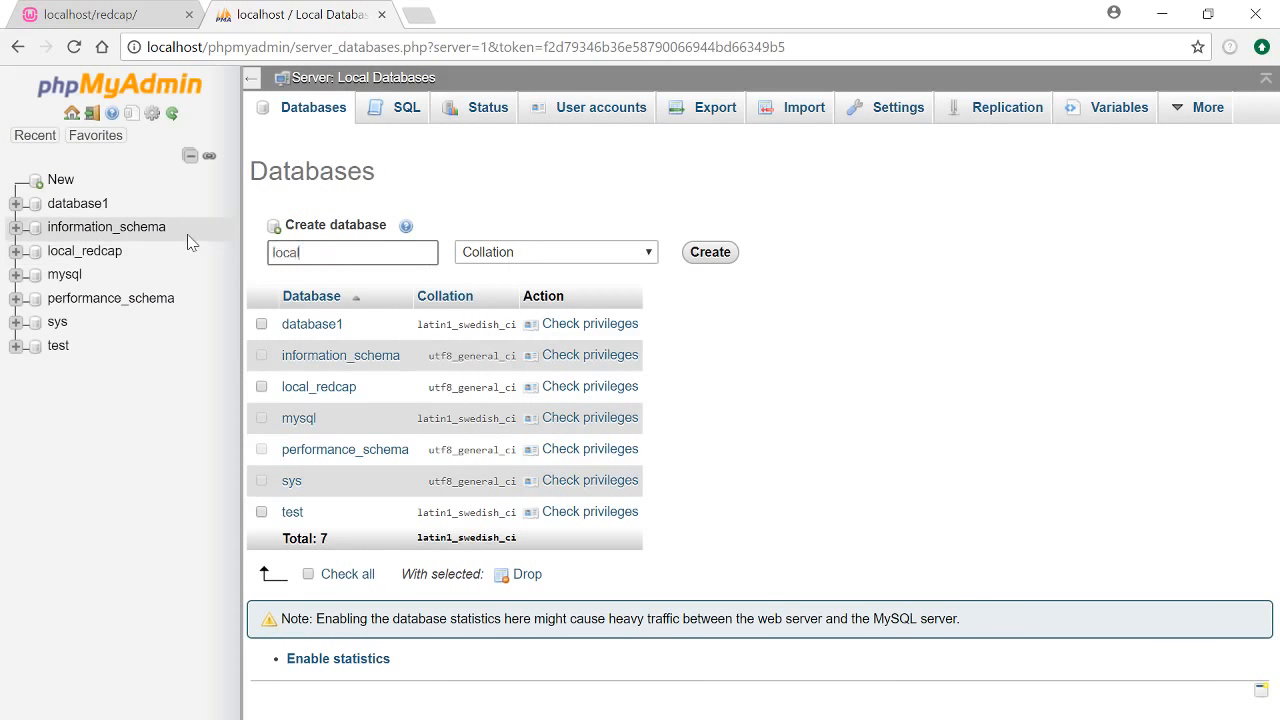
pyautogui.press('BackSpace')
pyautogui.press('BackSpace')
pyautogui.press('BackSpace')
pyautogui.press('BackSpace')
pyautogui.write('test_redc')
pyautogui.press('BackSpace')
pyautogui.press('BackSpace')
pyautogui.hotkey('ctrl', 'a')
pyautogui.write('redcap')
# Choose the utf8_general_ci collation and create the redcap database
pyautogui.click(649, 254)
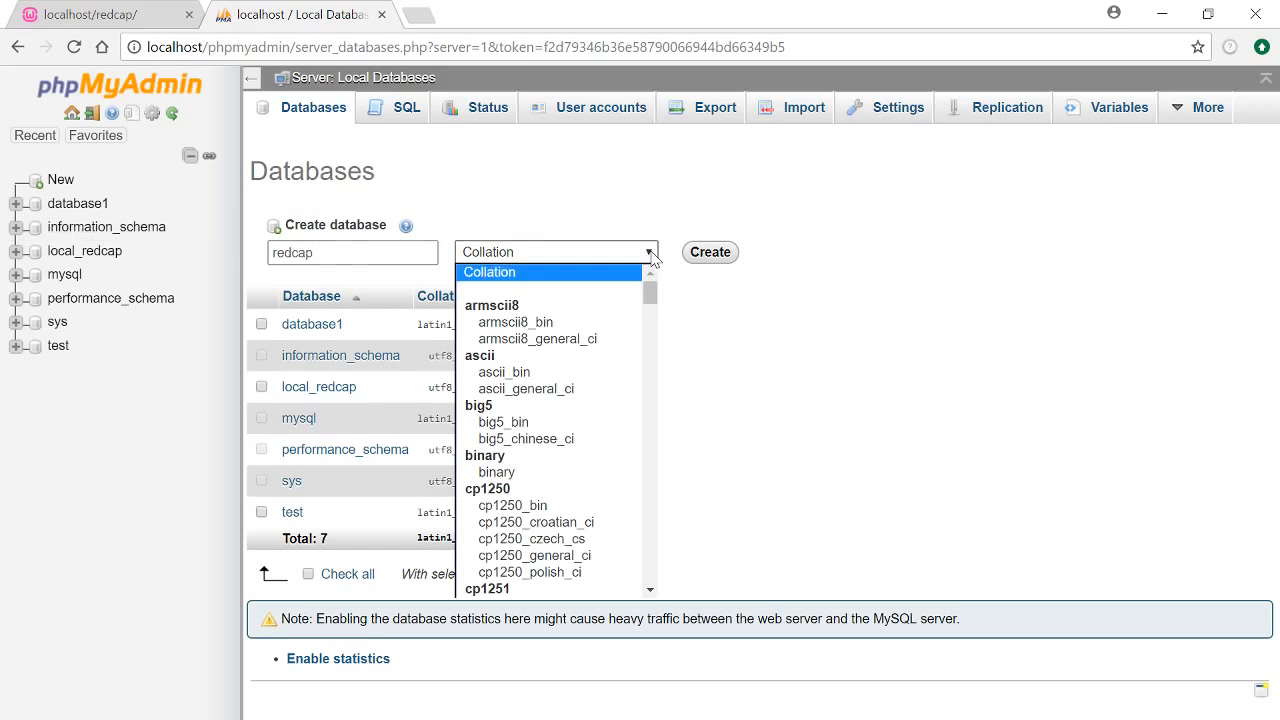
pyautogui.write('utf16_bin')
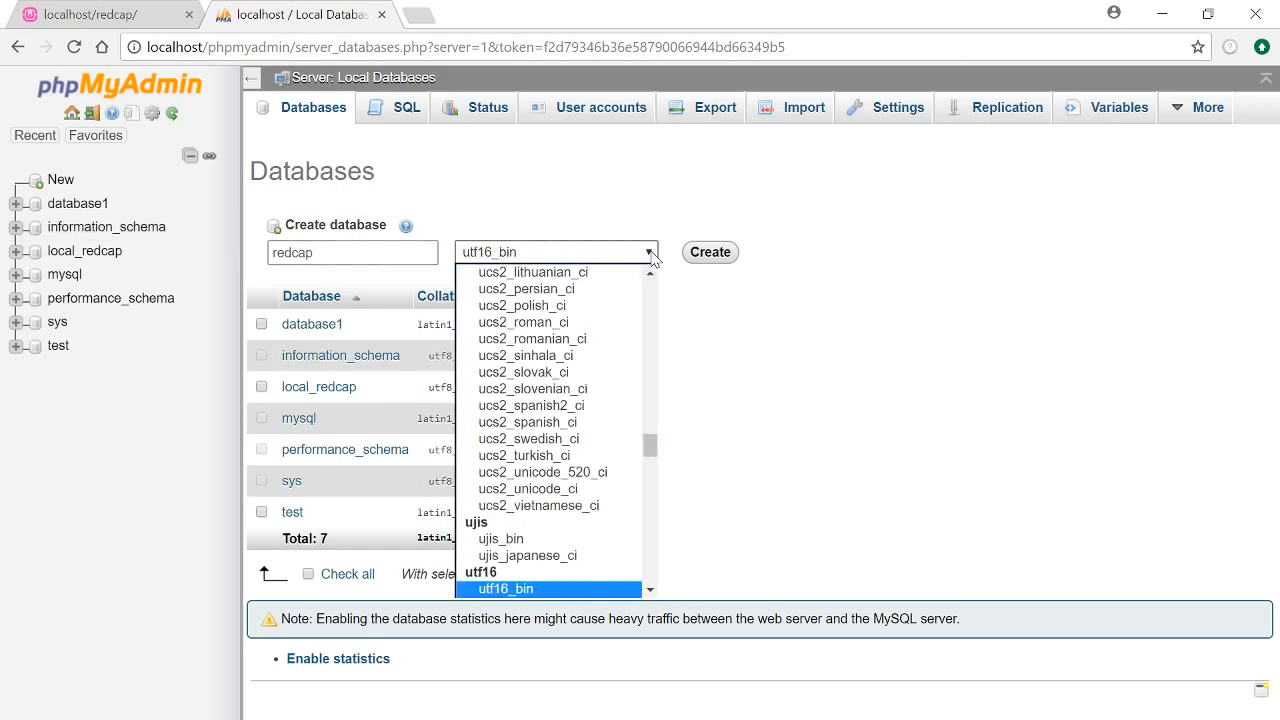
pyautogui.scroll(-10, 614, 457)
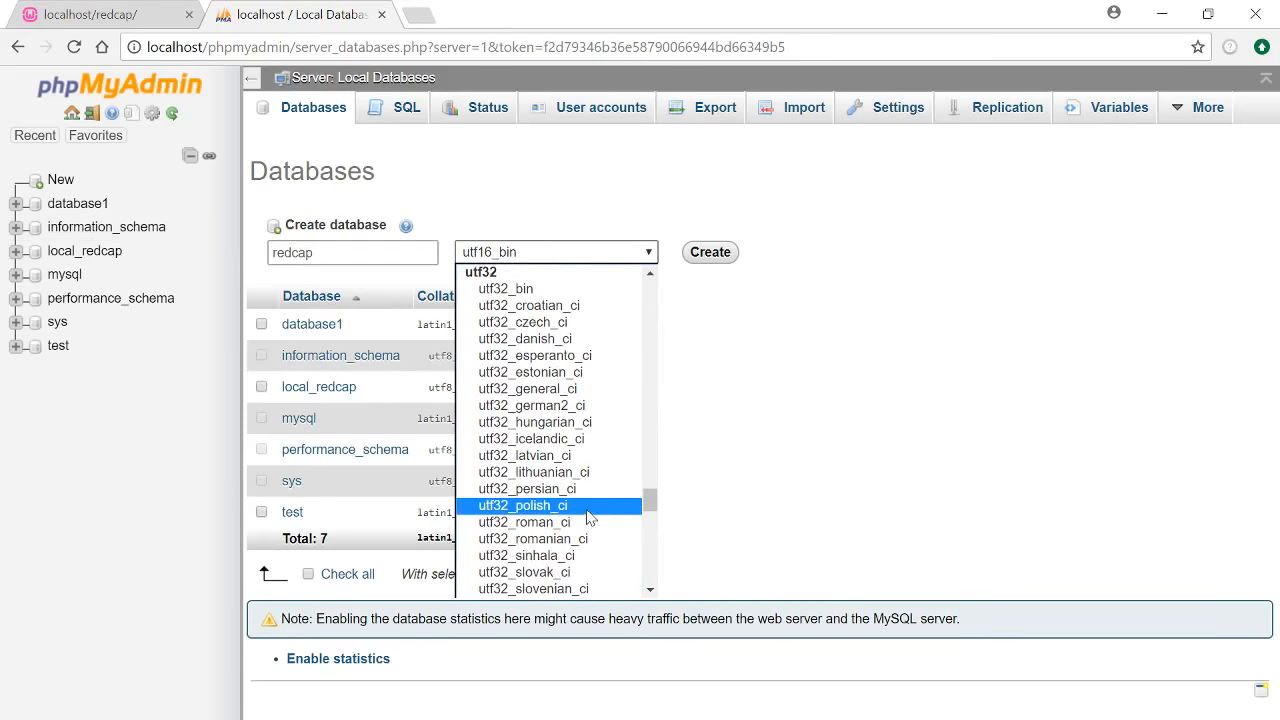
pyautogui.scroll(3, 588, 515)
pyautogui.scroll(-6, 588, 515)
pyautogui.scroll(1, 588, 515)
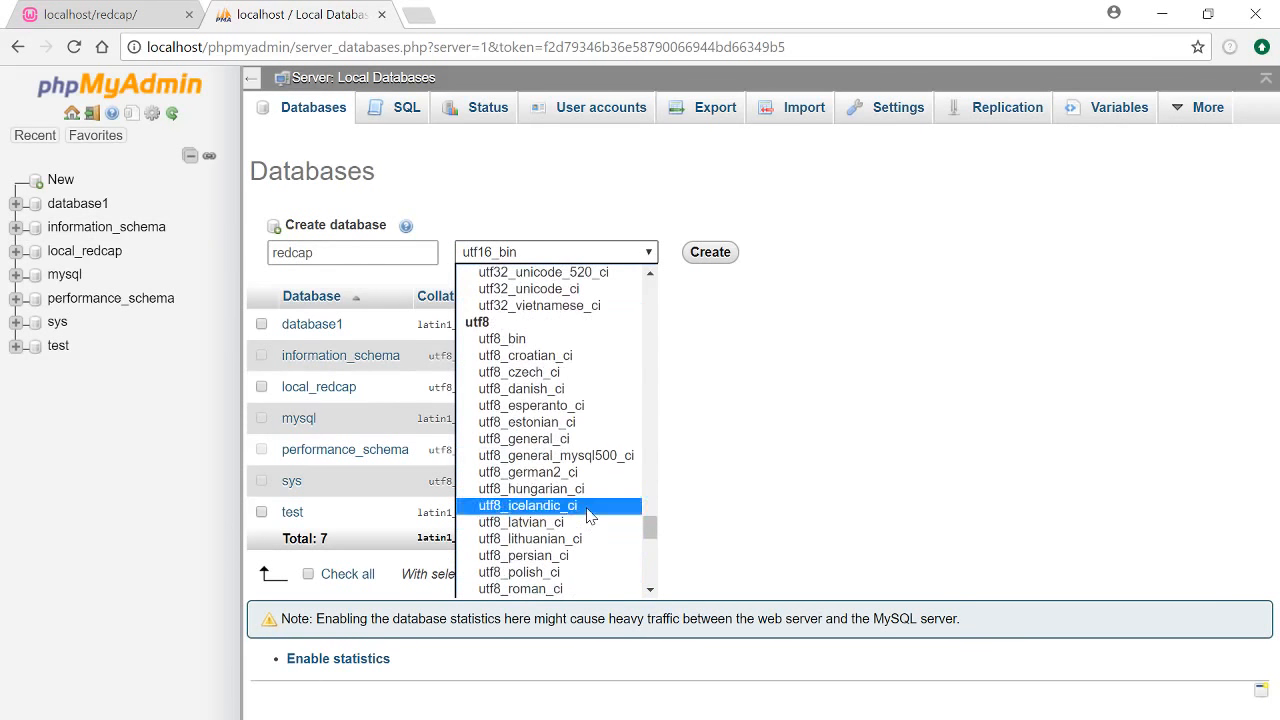
pyautogui.scroll(-4, 588, 515)
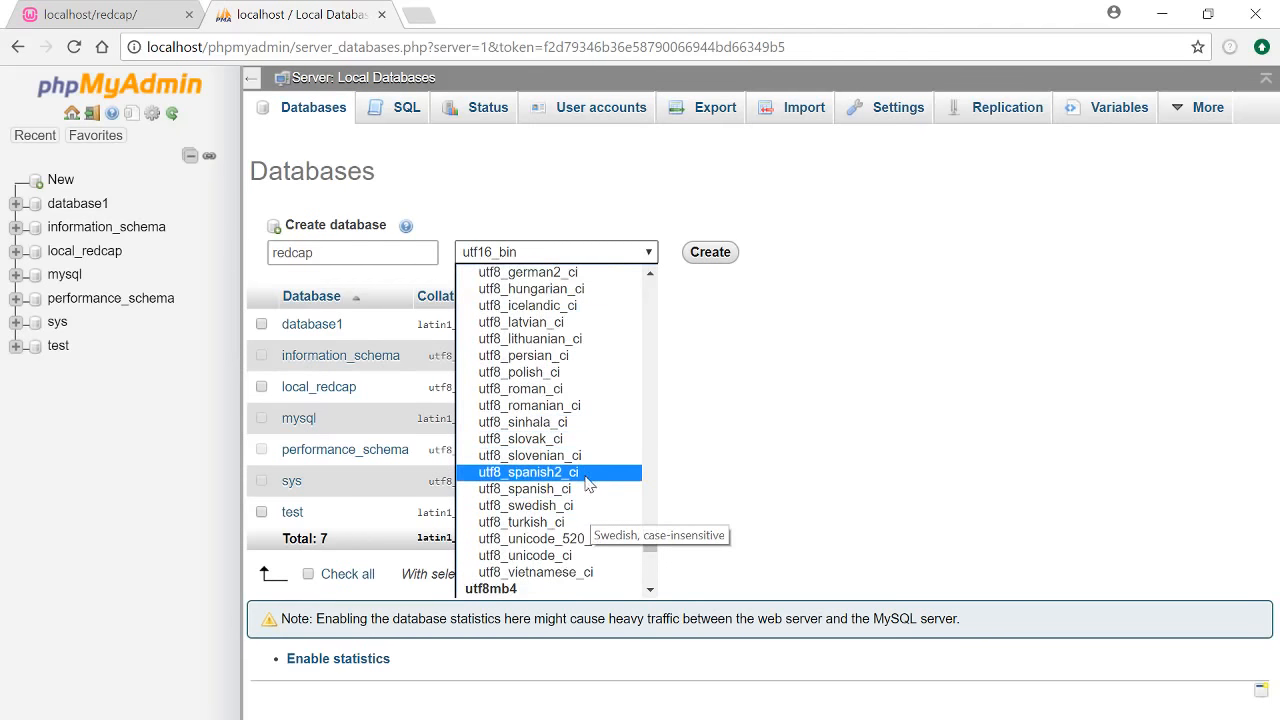
pyautogui.click(563, 557)
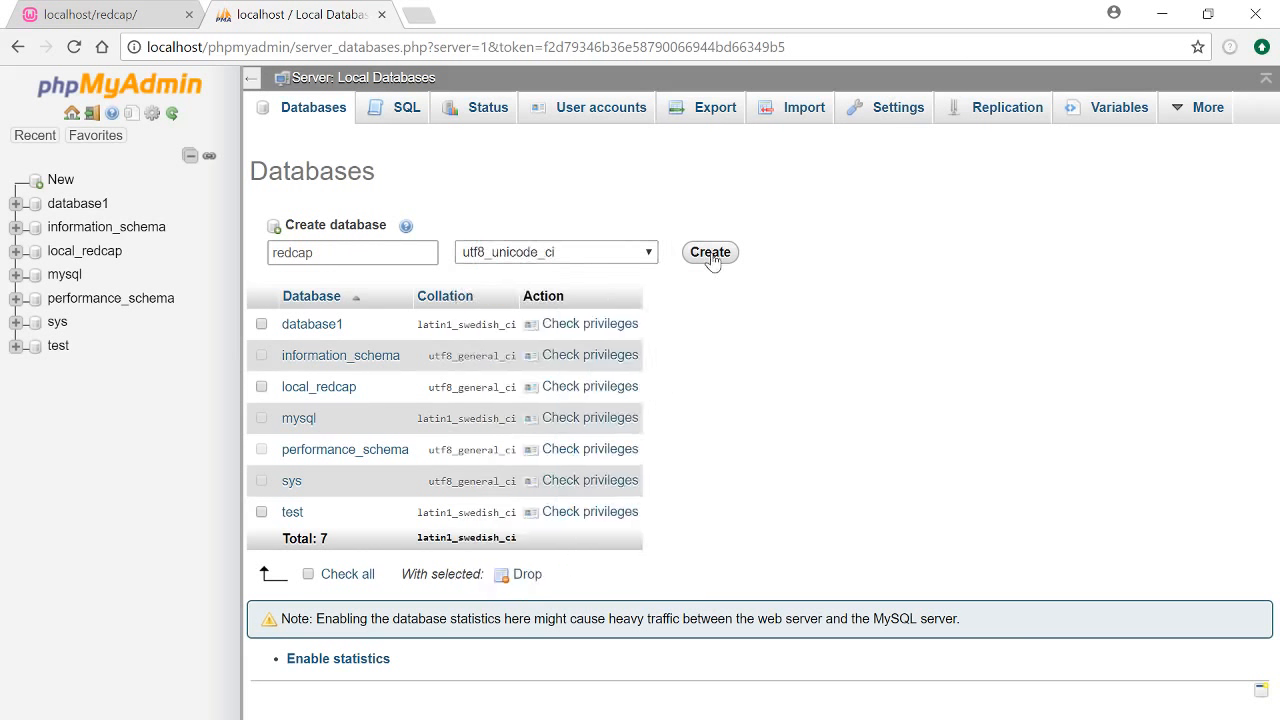
pyautogui.click(650, 256)
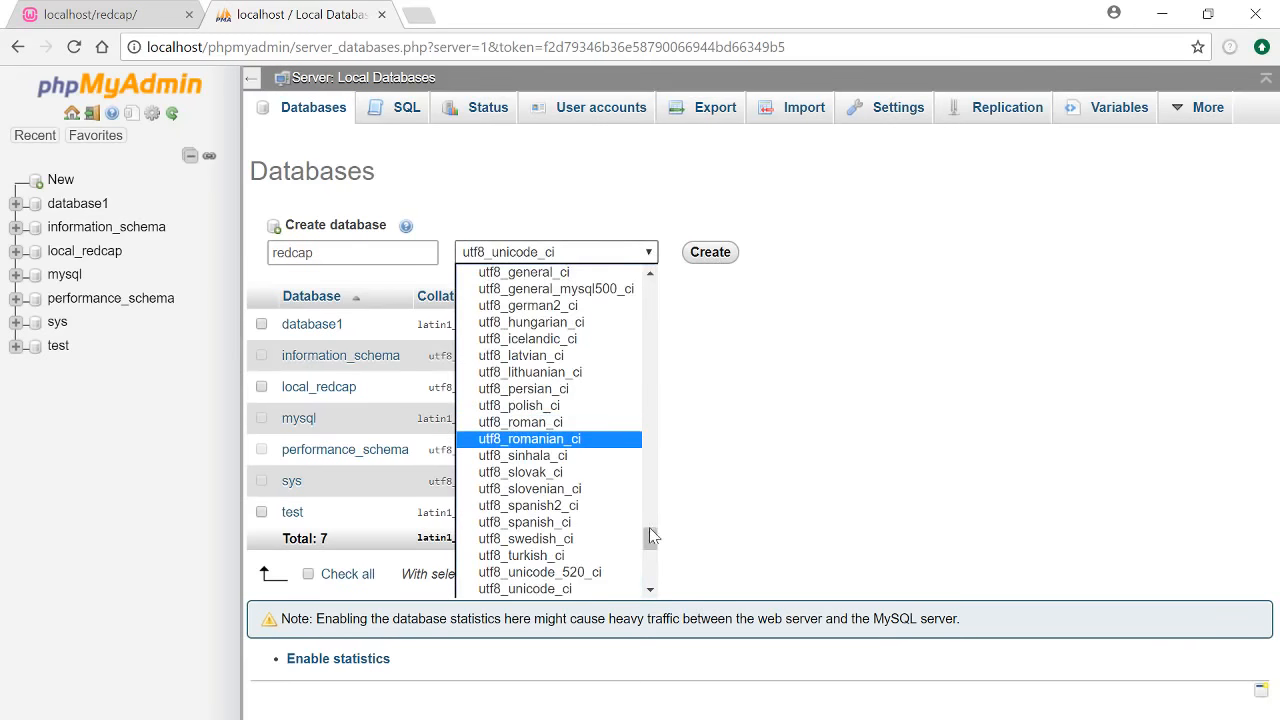
pyautogui.moveTo(649, 527)
pyautogui.mouseDown()
pyautogui.moveTo(652, 580)
pyautogui.moveTo(660, 530)
pyautogui.mouseUp()
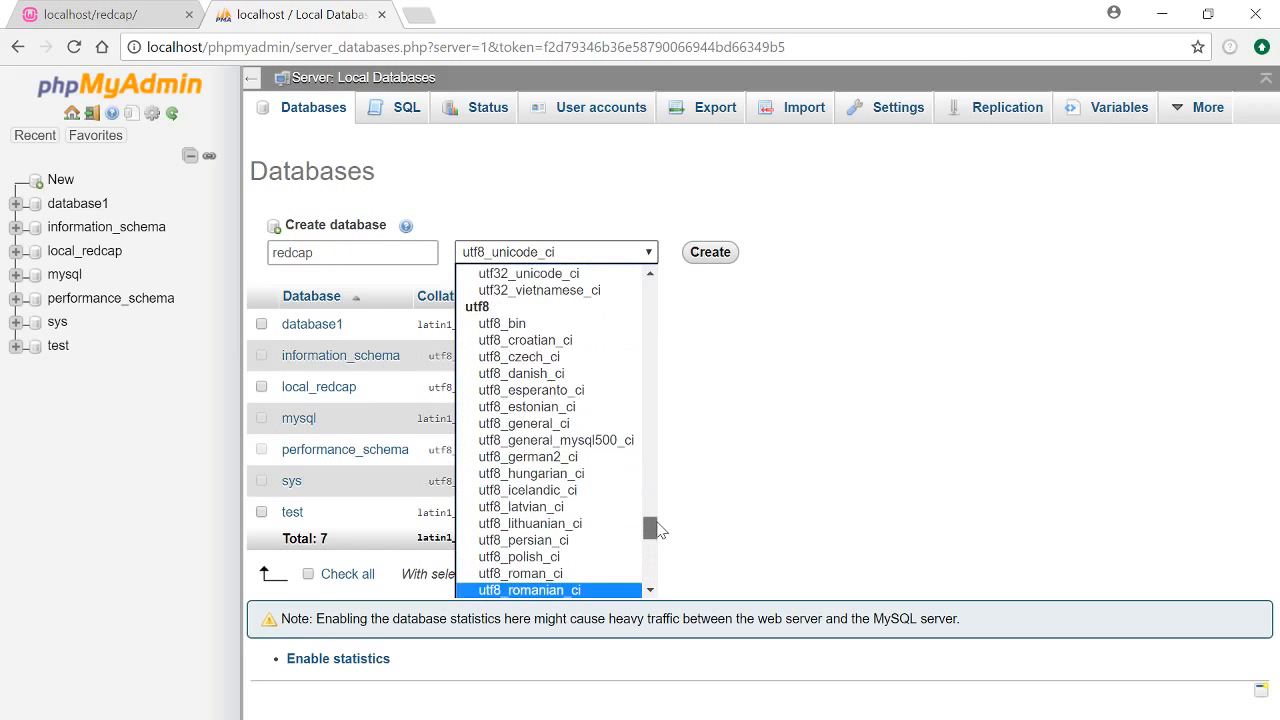
pyautogui.click(586, 423)
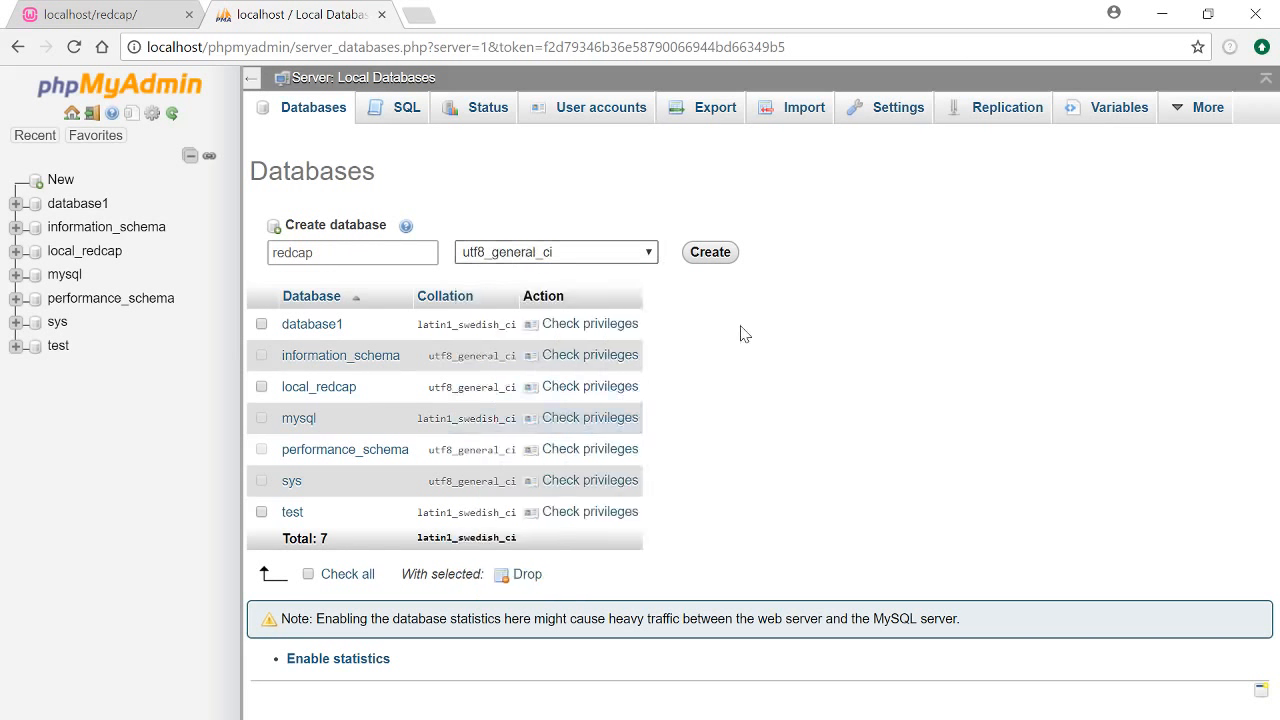
pyautogui.click(727, 262)
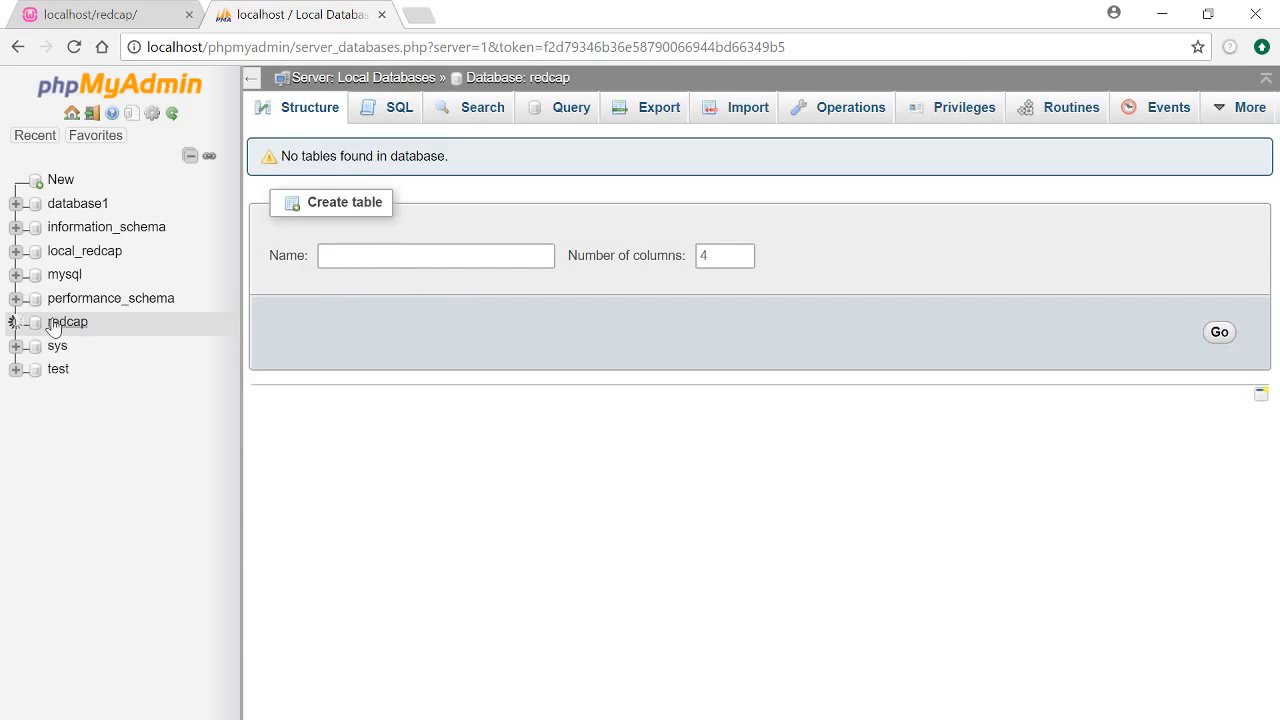
# Open the empty redcap database's Structure page from the navigation tree
pyautogui.click(35, 322)
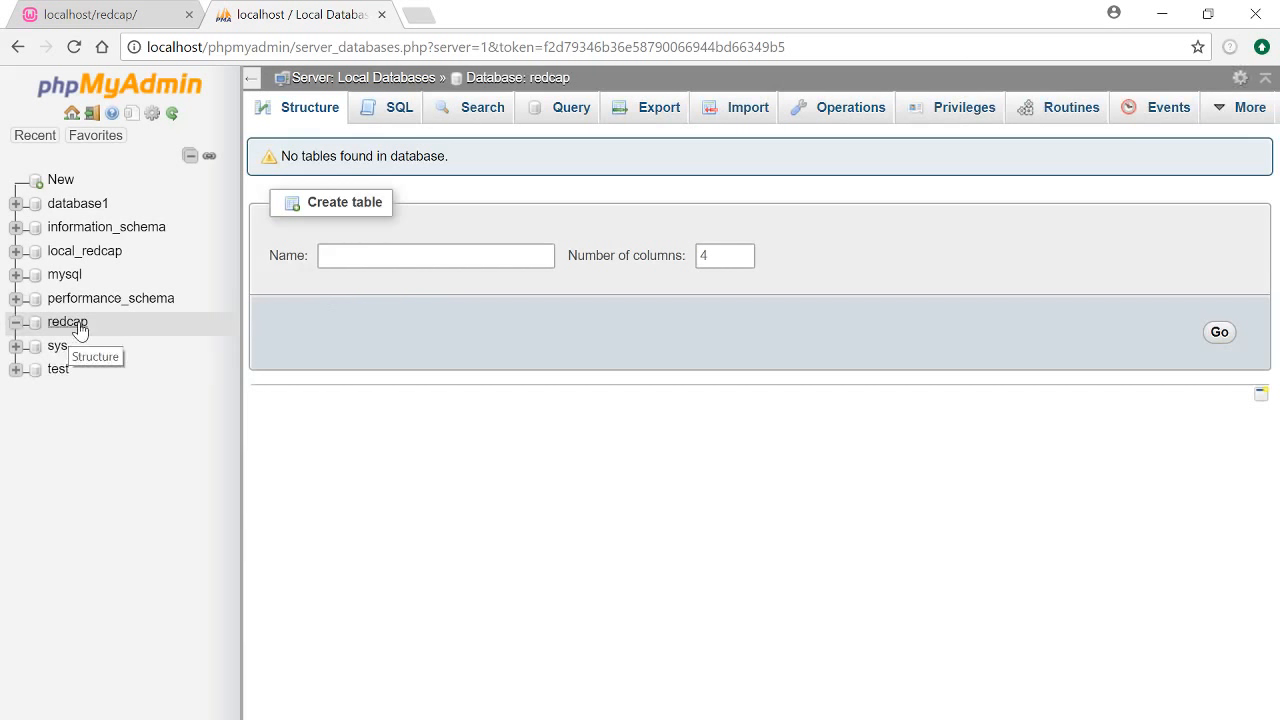
pyautogui.click(79, 324)
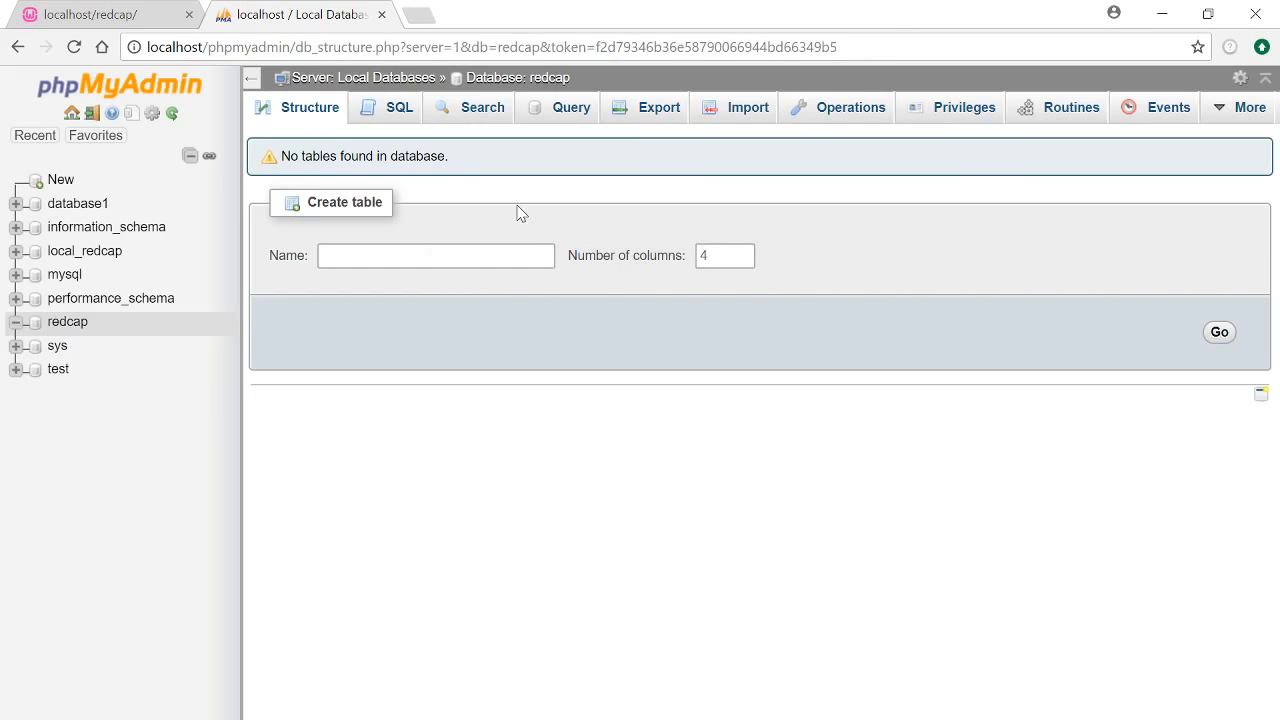
pyautogui.click(60, 328)
# Set $db to 'redcap' in database.php, checking the root username and empty password
pyautogui.hotkey('alt', 'Tab')
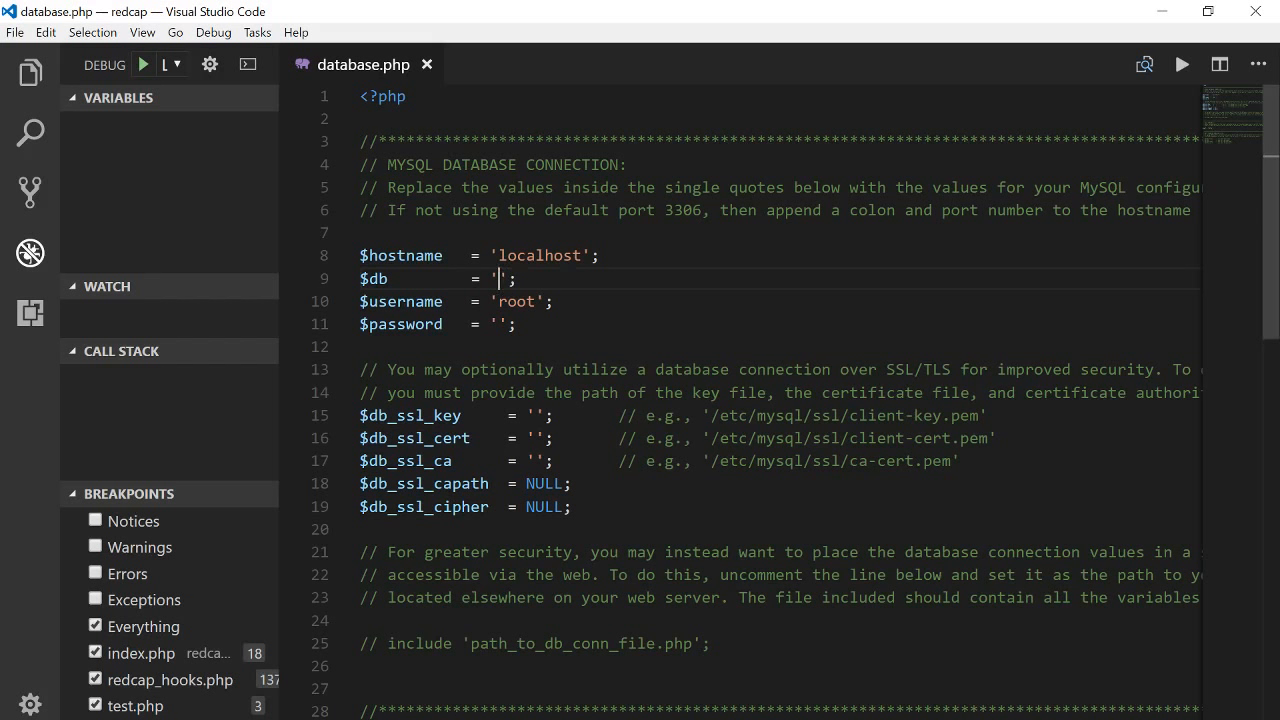
pyautogui.write('redcap')
pyautogui.click(527, 278)
pyautogui.click(517, 301)
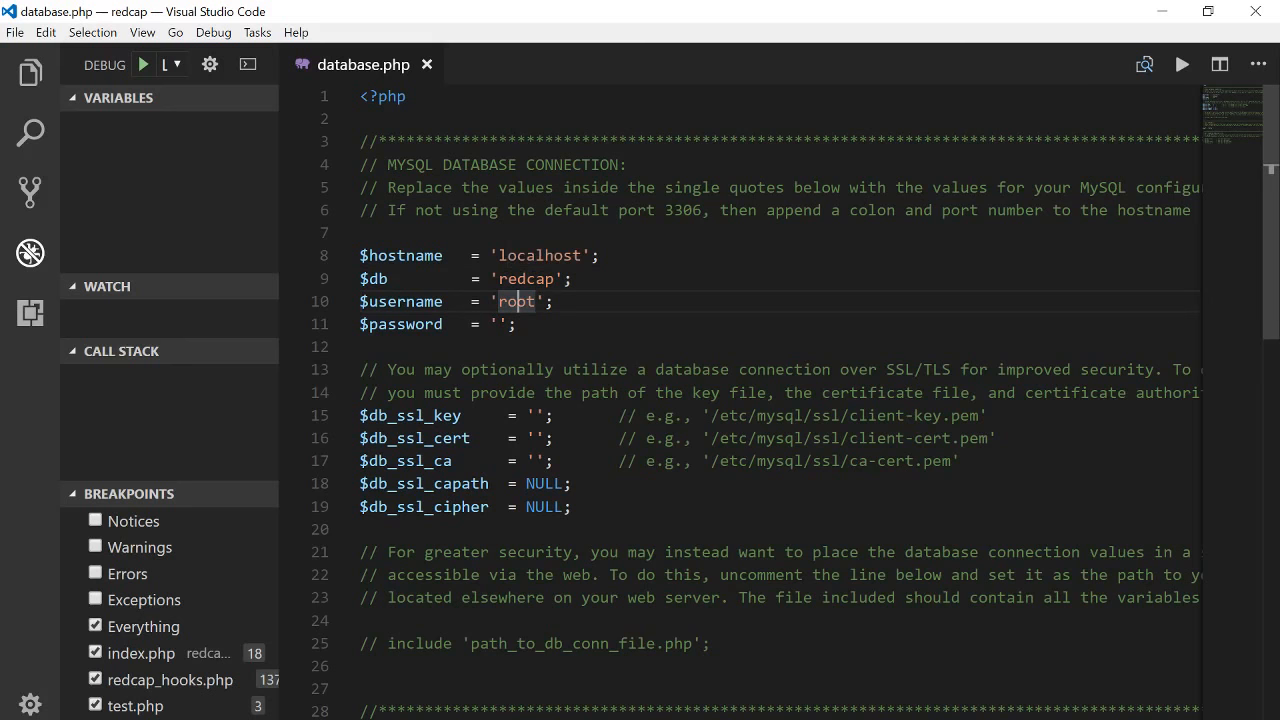
pyautogui.doubleClick(517, 301)
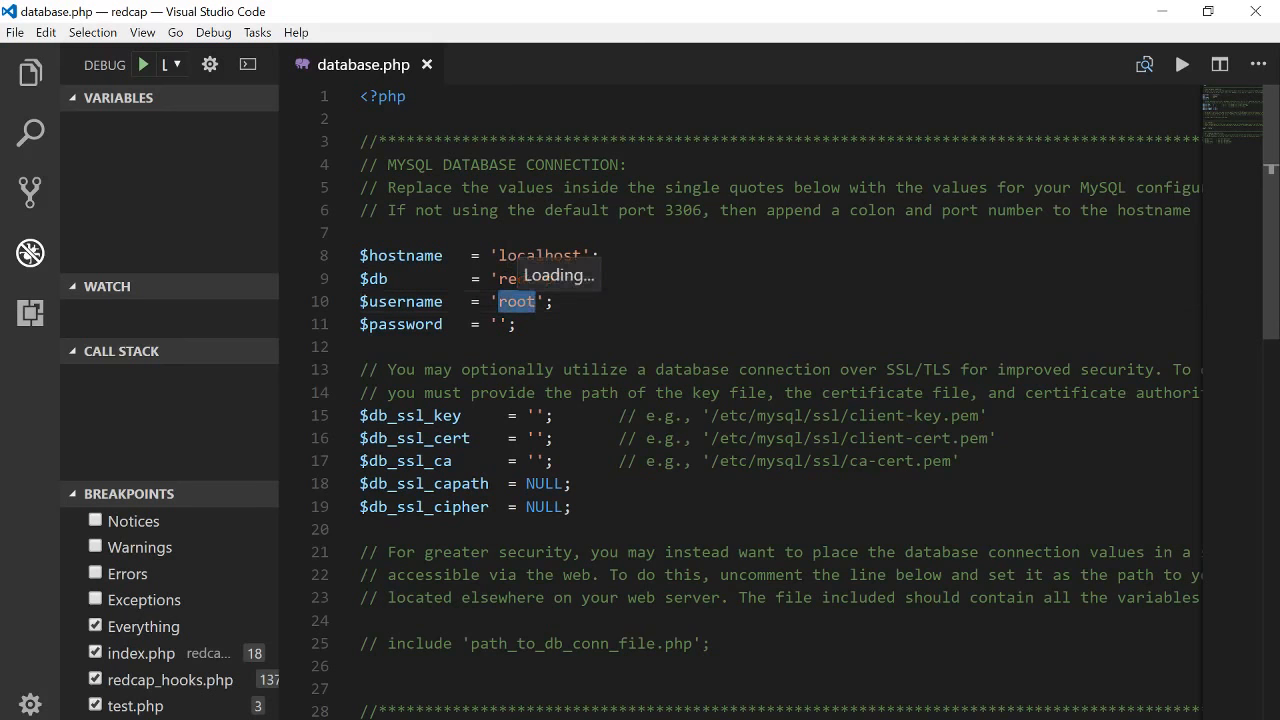
pyautogui.click(556, 301)
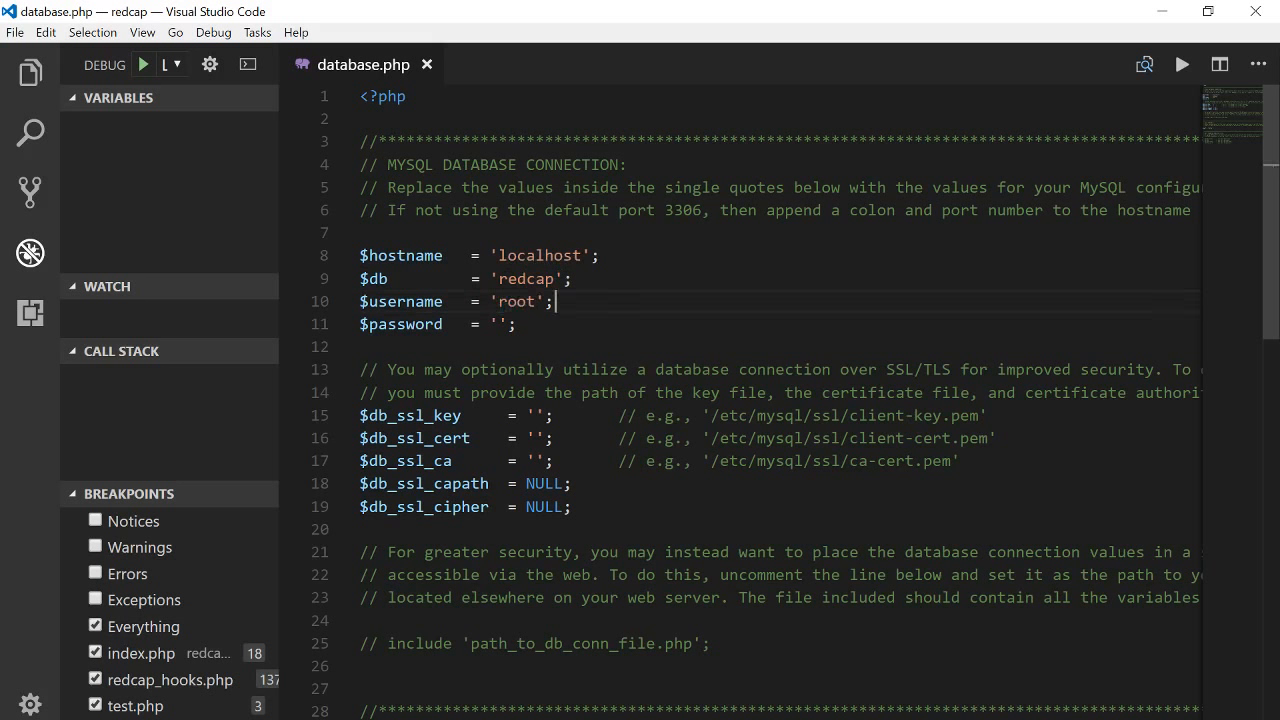
pyautogui.click(575, 279)
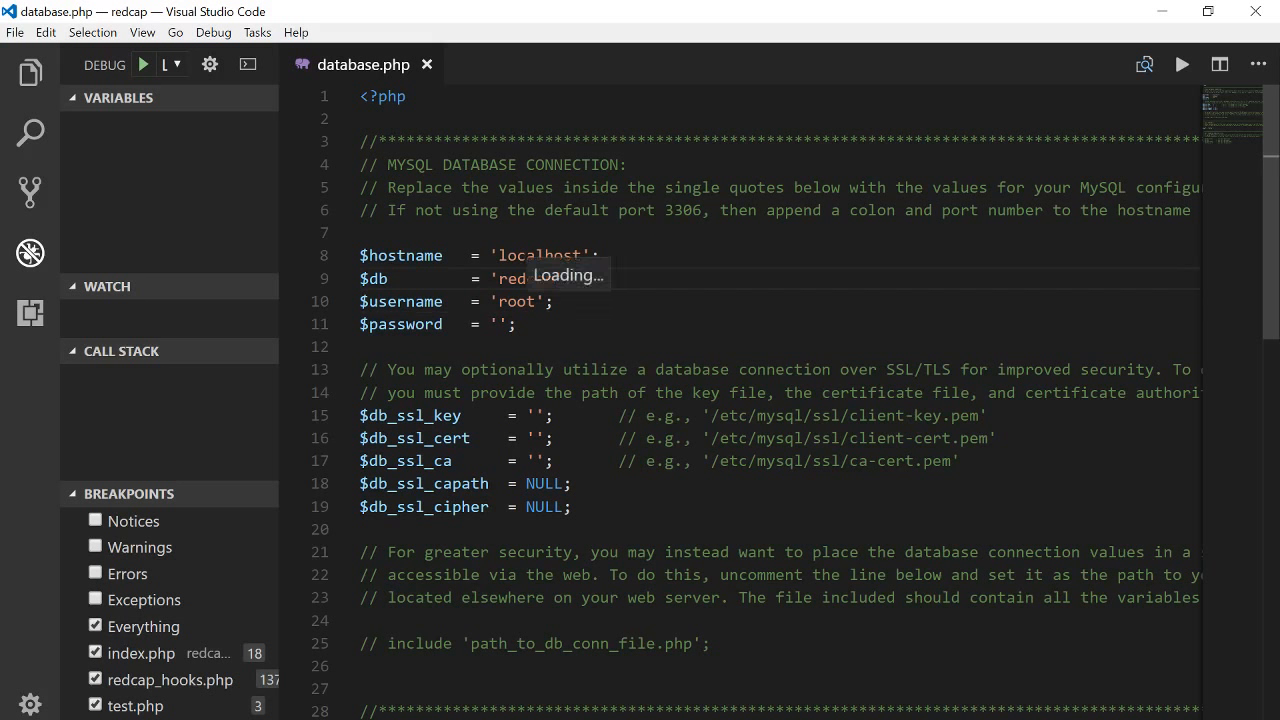
pyautogui.click(529, 304)
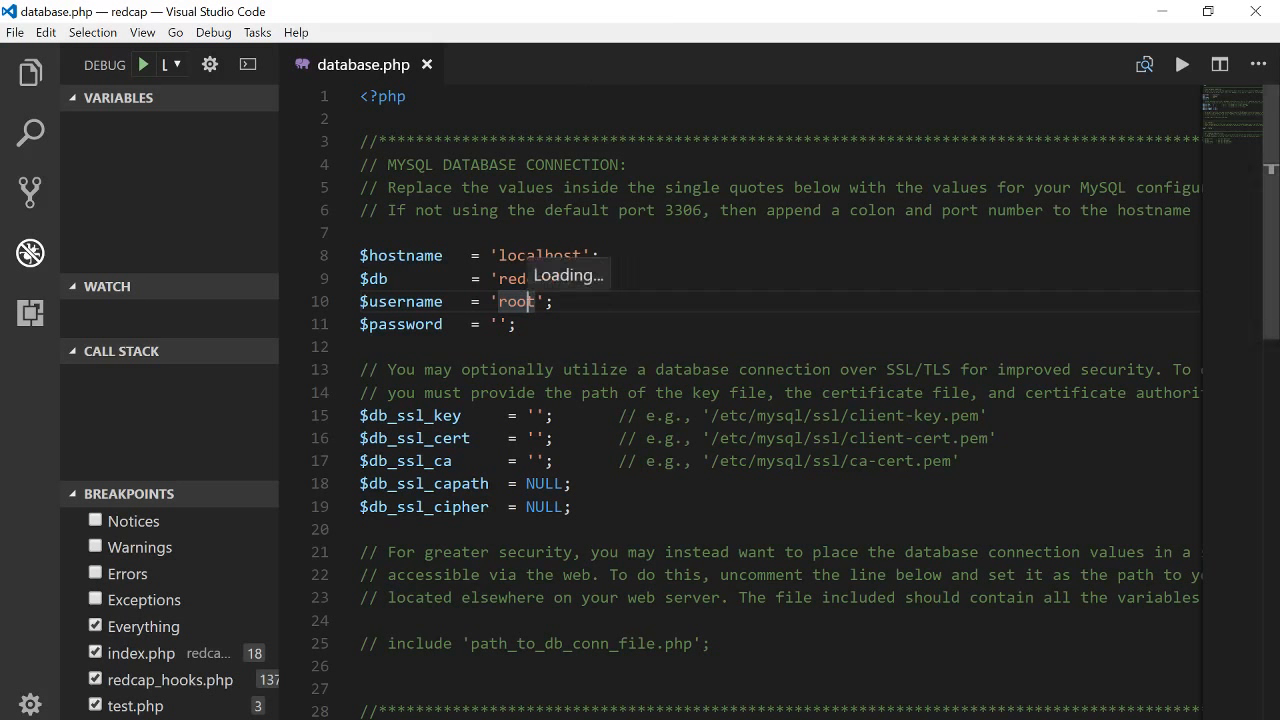
pyautogui.click(498, 324)
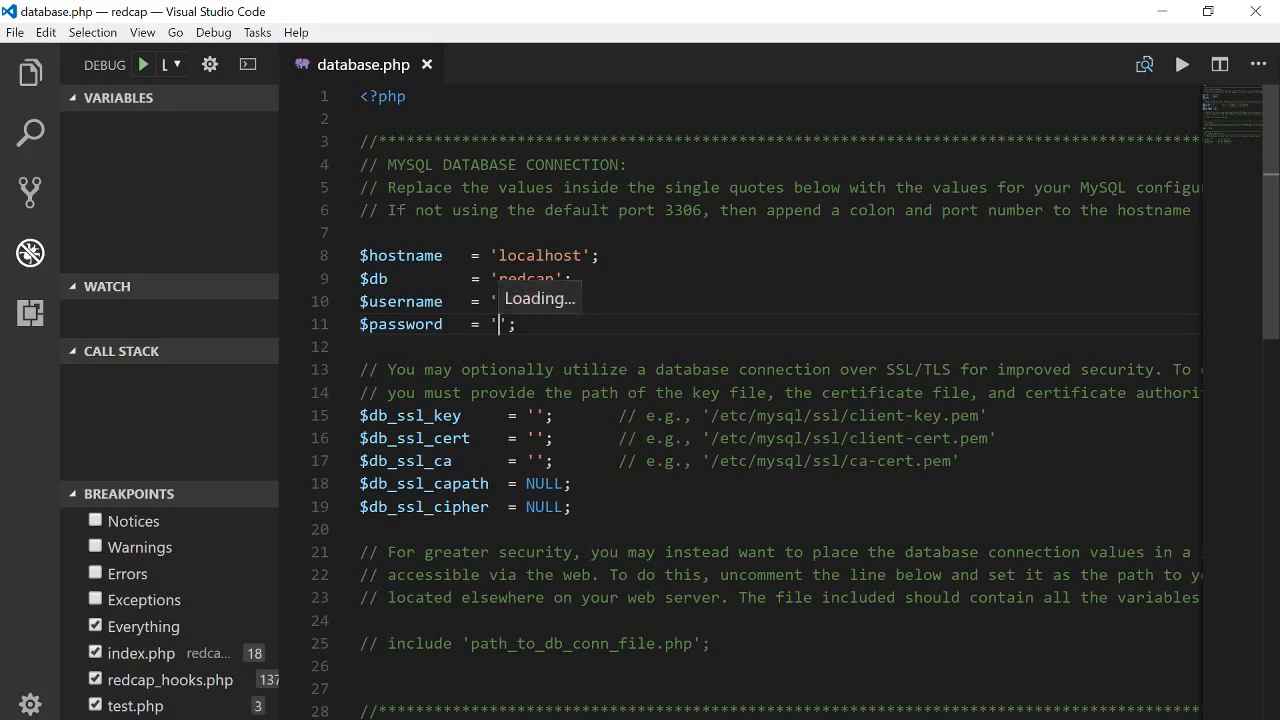
pyautogui.click(518, 302)
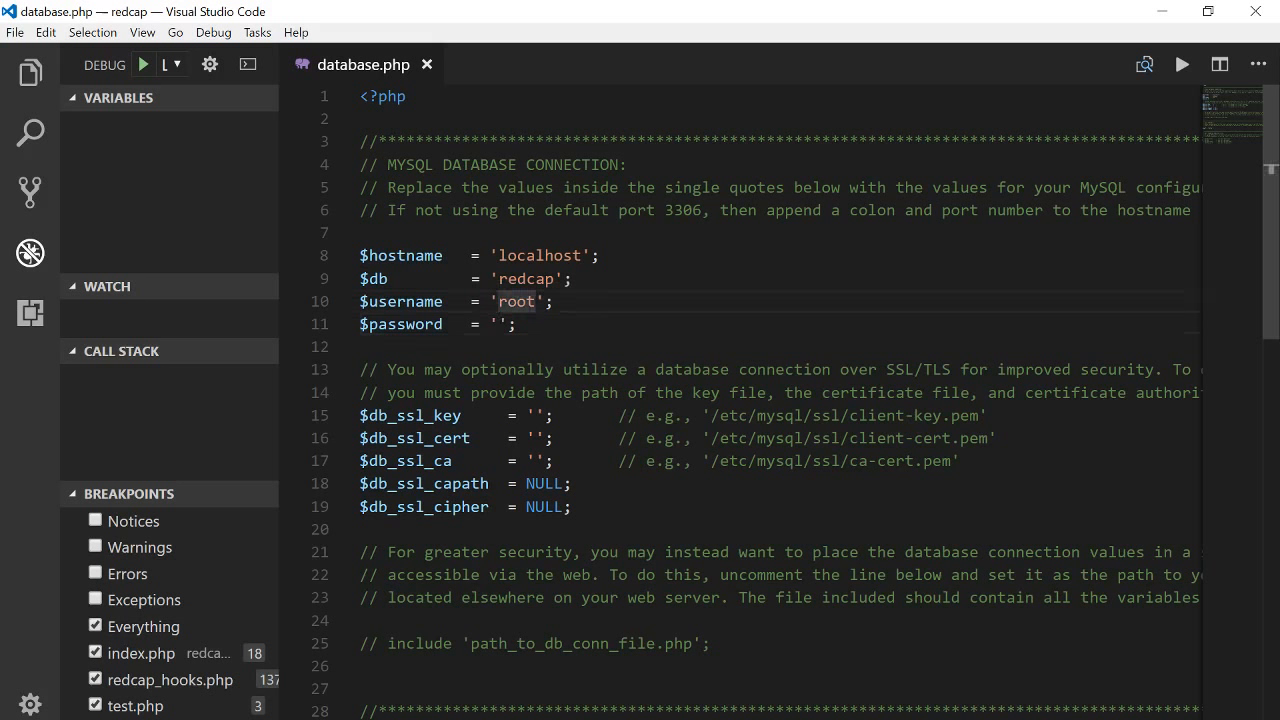
pyautogui.scroll(-3, 497, 324)
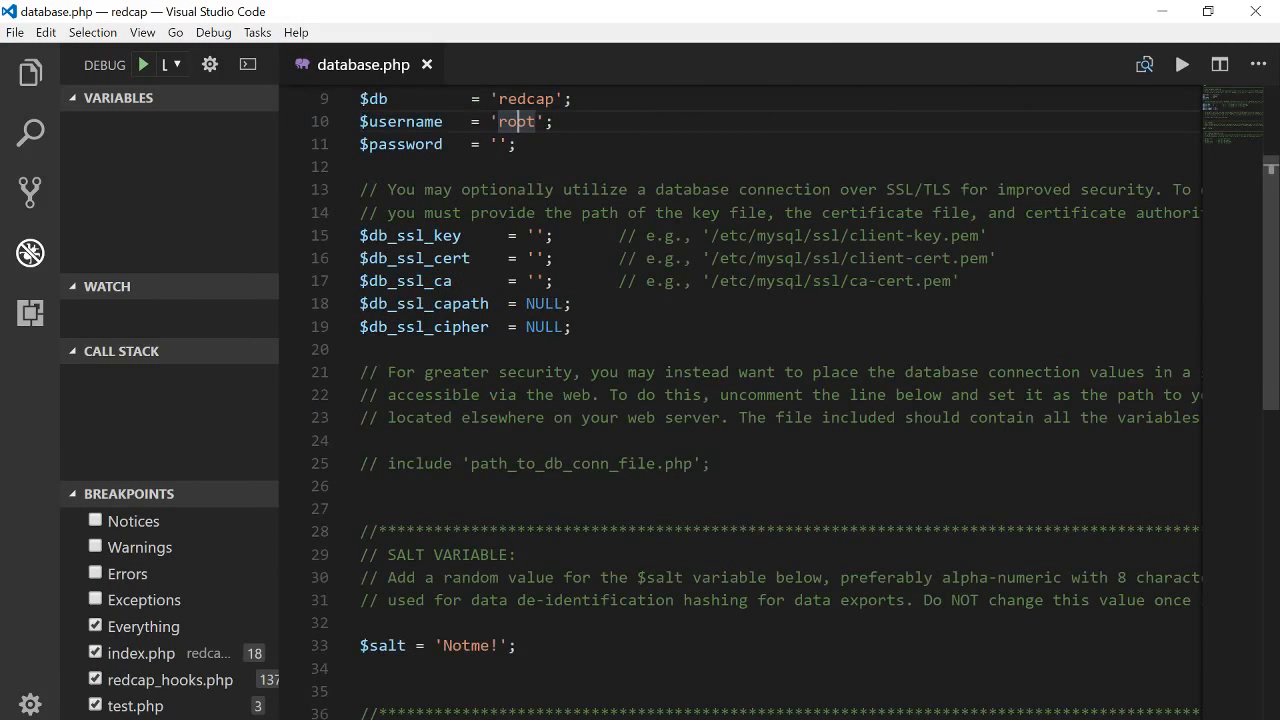
pyautogui.scroll(-2, 740, 400)
pyautogui.scroll(-2, 740, 400)
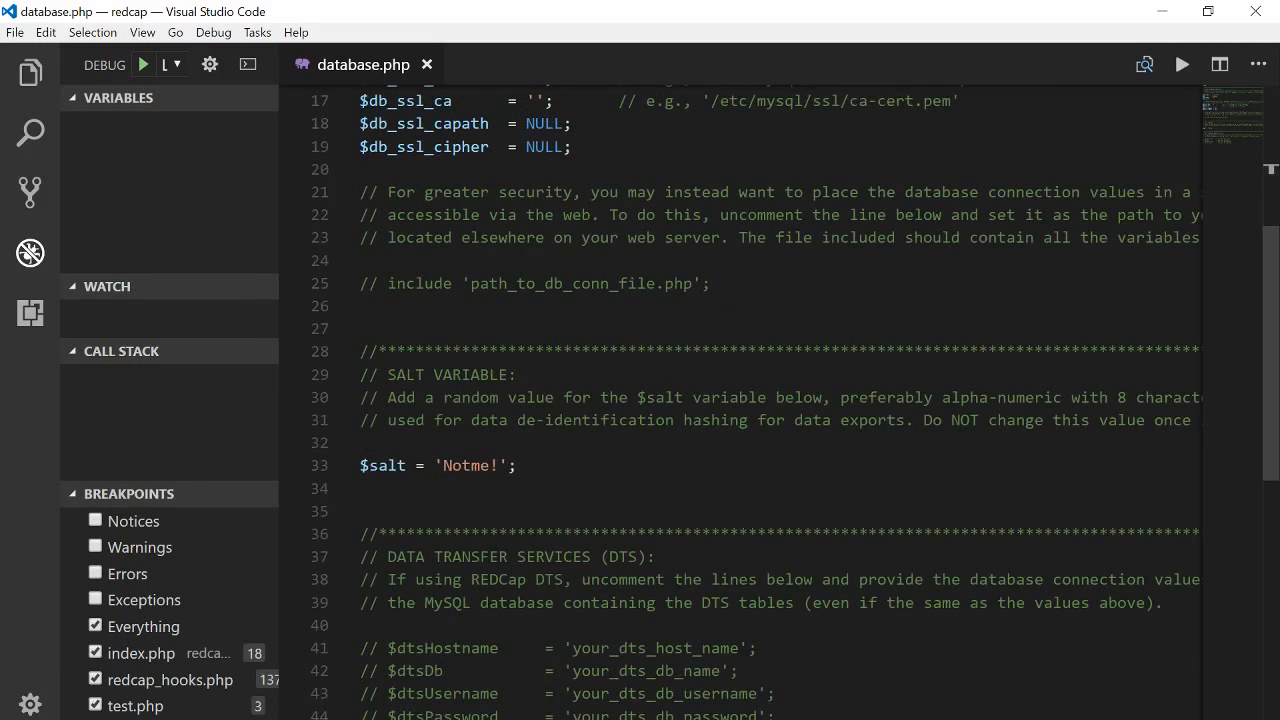
pyautogui.click(508, 466)
pyautogui.click(490, 466)
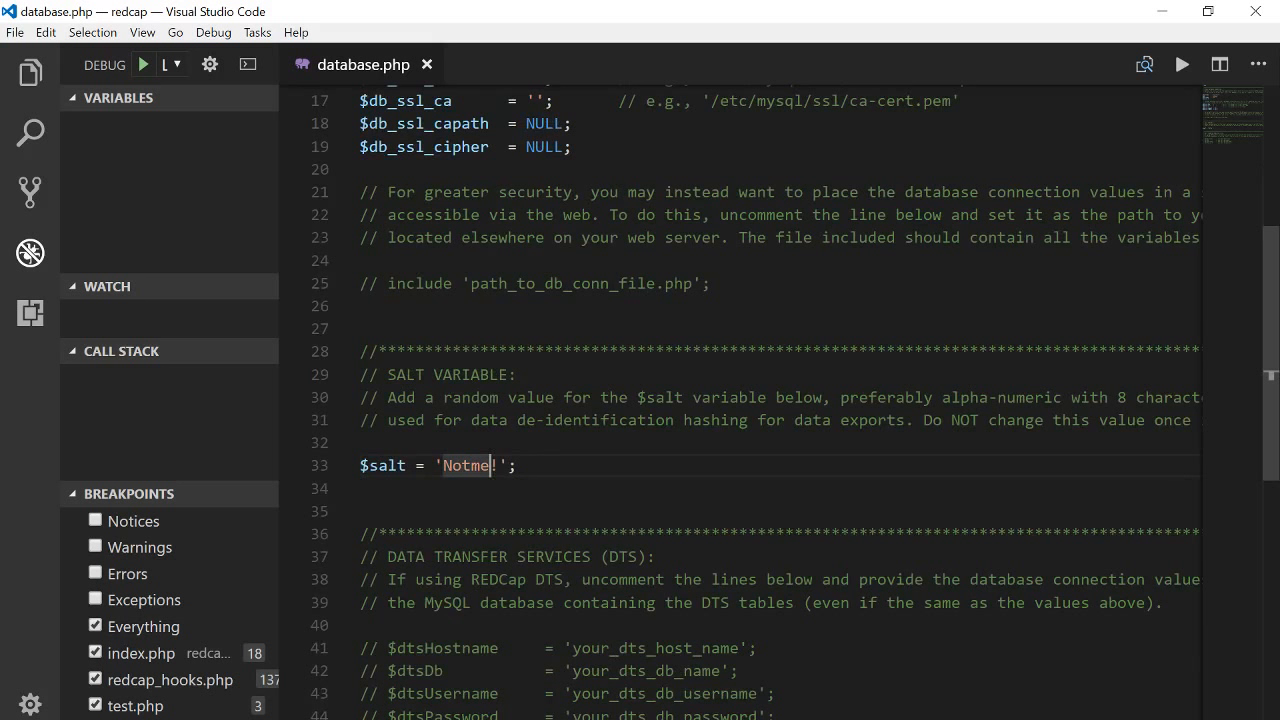
pyautogui.moveTo(498, 466); pyautogui.dragTo(442, 466)
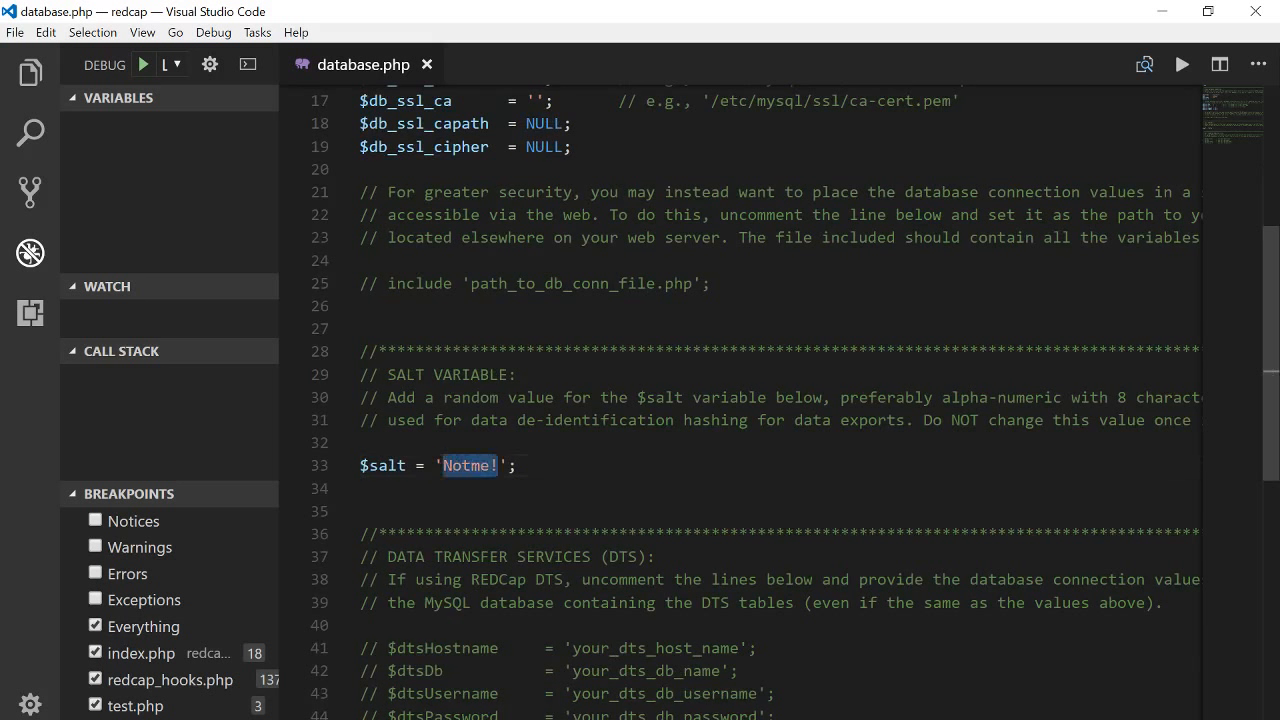
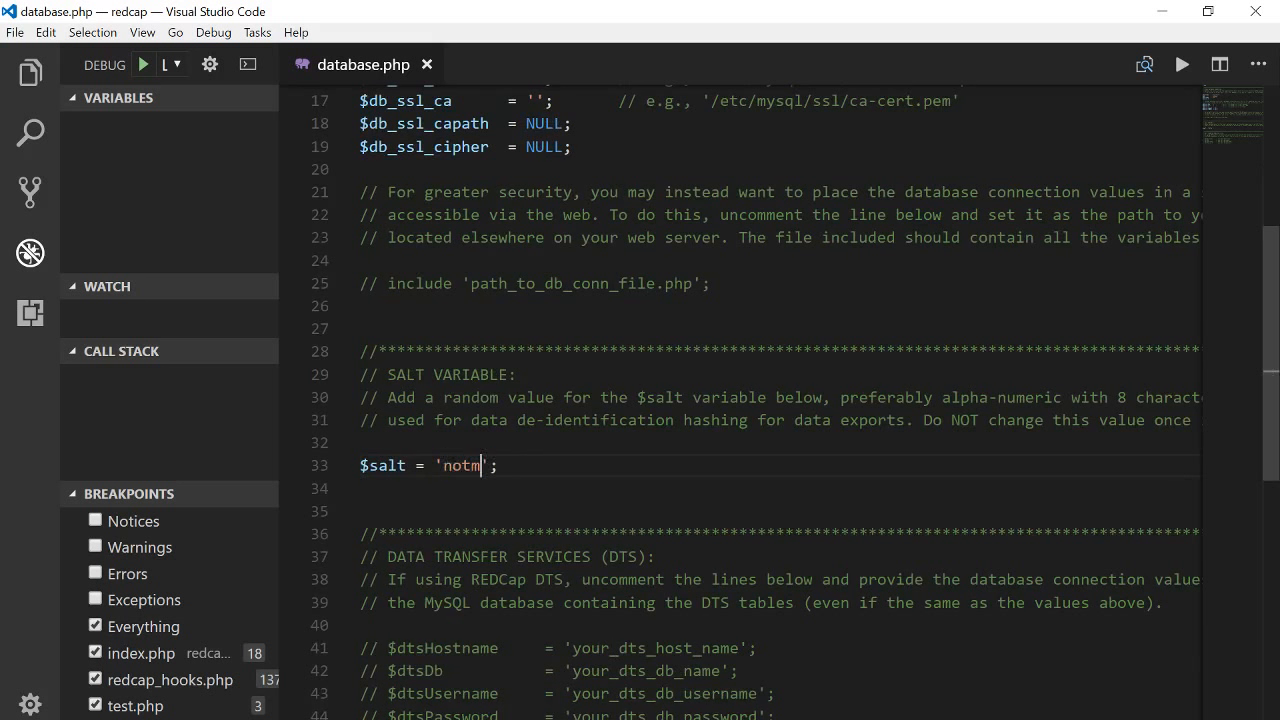
pyautogui.press('BackSpace')
pyautogui.press('BackSpace')
pyautogui.press('BackSpace')
pyautogui.press('BackSpace')
pyautogui.press('BackSpace')
pyautogui.press('BackSpace')
pyautogui.press('BackSpace')
pyautogui.press('BackSpace')
pyautogui.press('BackSpace')
pyautogui.press('BackSpace')
pyautogui.press('BackSpace')
pyautogui.press('BackSpace')
pyautogui.press('BackSpace')
pyautogui.press('BackSpace')
pyautogui.press('BackSpace')
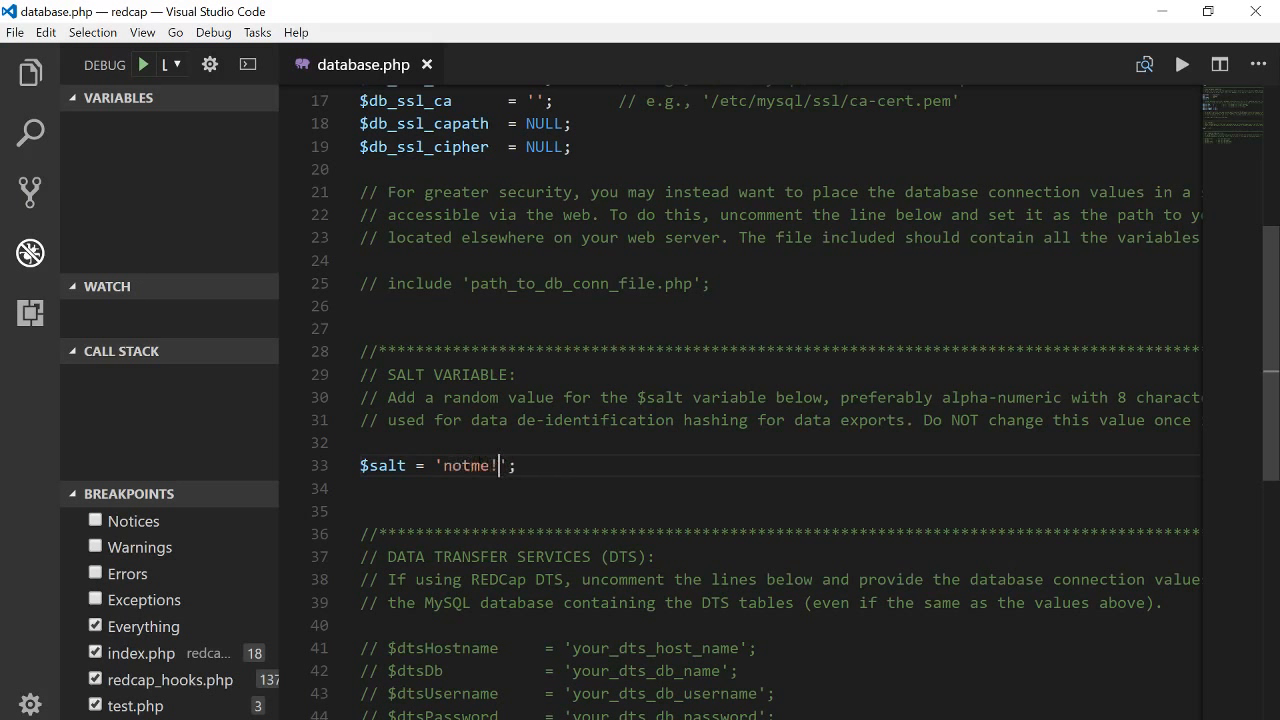
# Minimize VS Code, view REDCap's missing redcap_config error, and bring up the redcap folder
pyautogui.click(1160, 14)
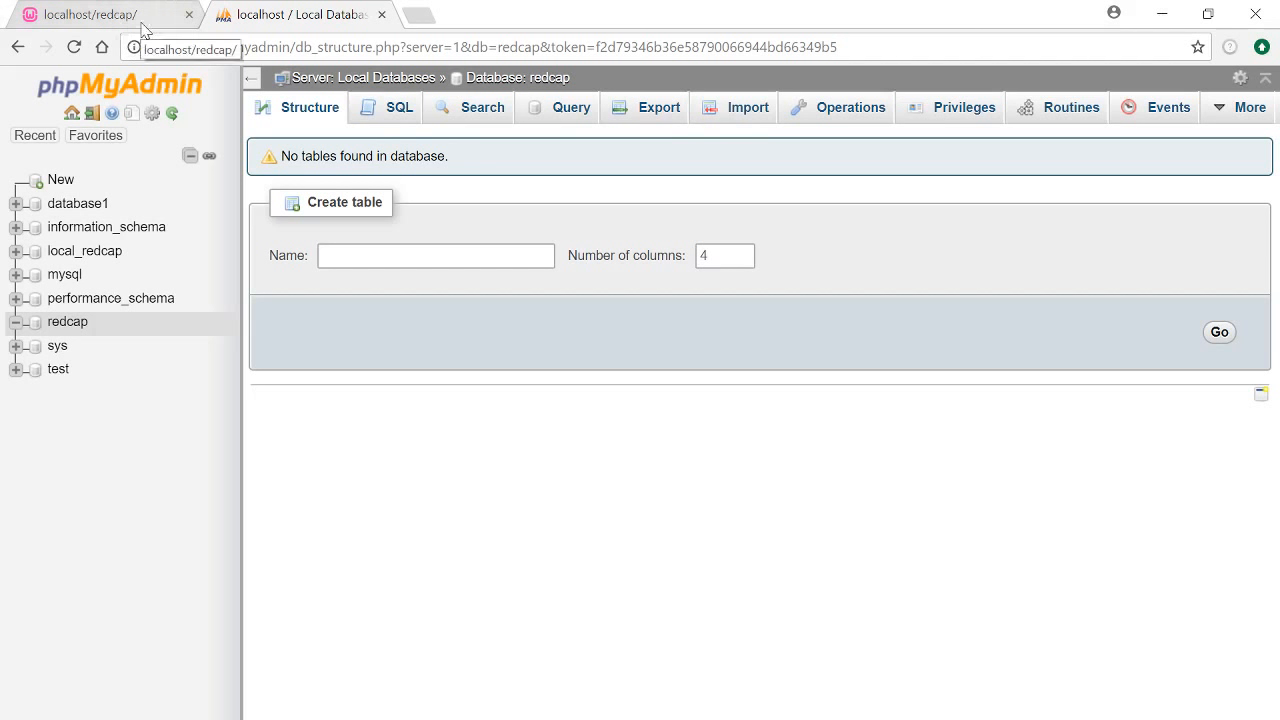
pyautogui.click(143, 30)
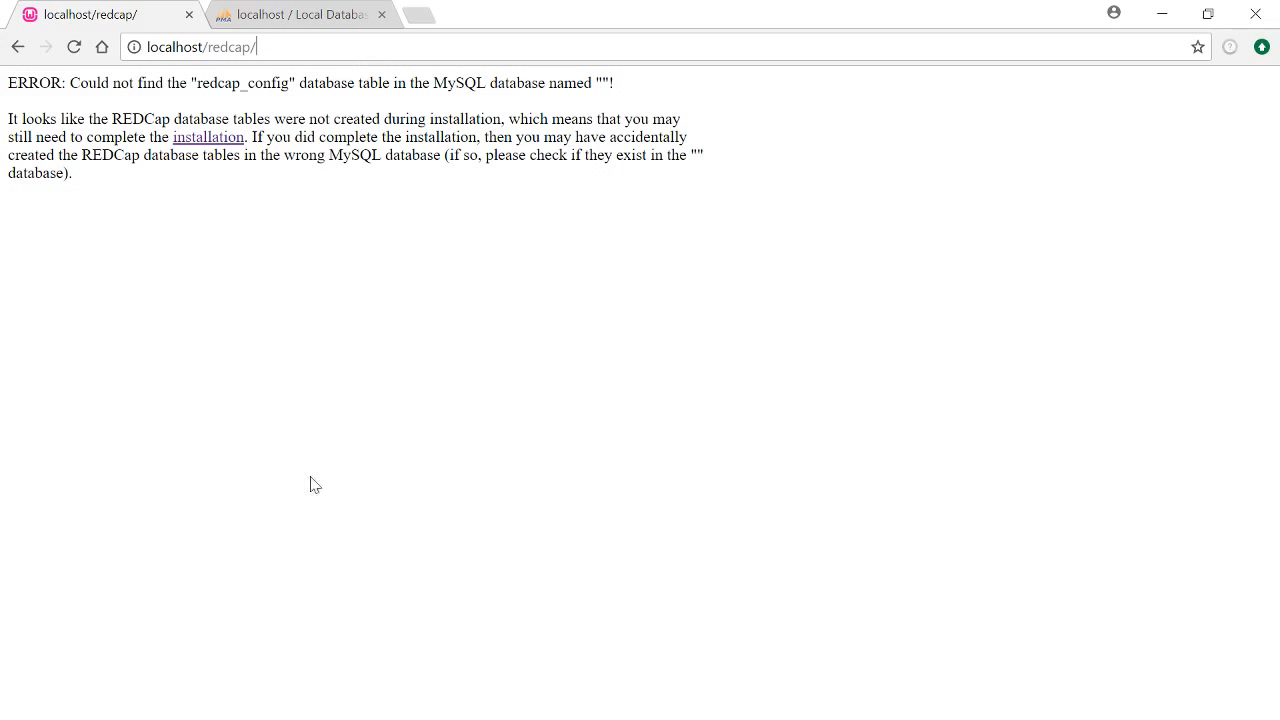
pyautogui.click(420, 719)
pyautogui.moveTo(629, 127); pyautogui.dragTo(577, 187)
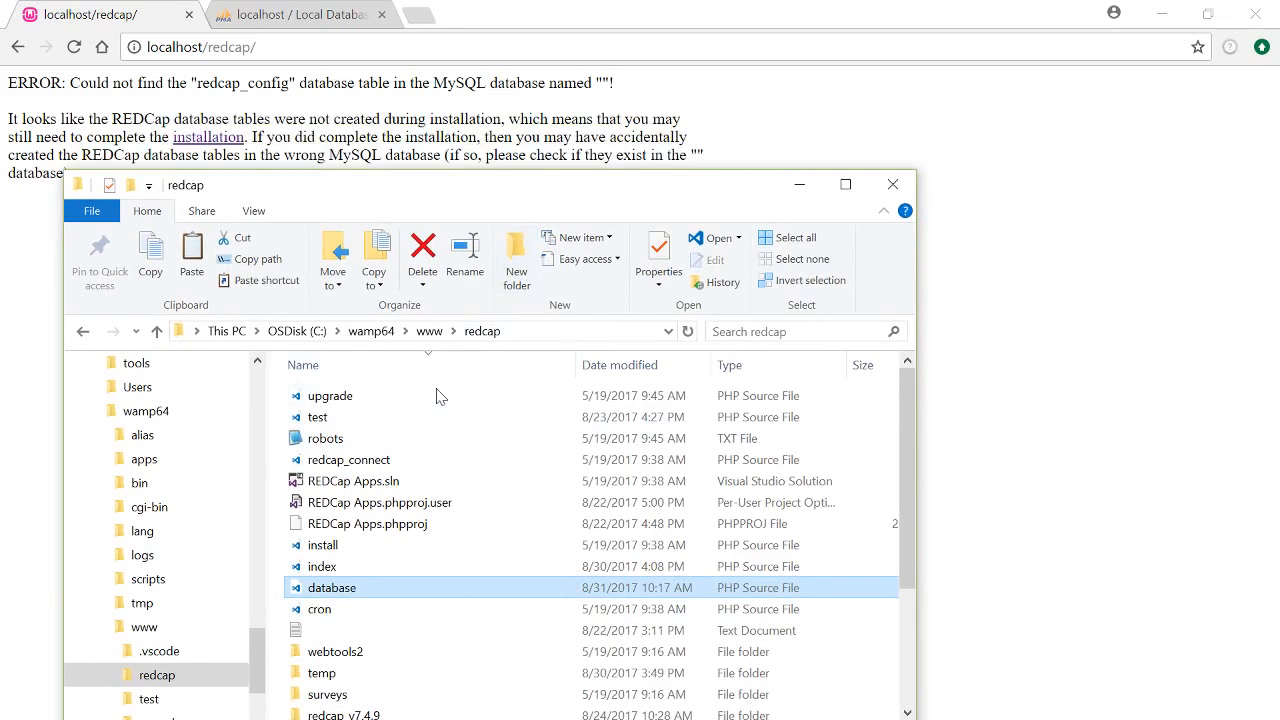
# Locate the install file in C:\wamp64\www\redcap, then return to the Chrome REDCap page
pyautogui.click(543, 331)
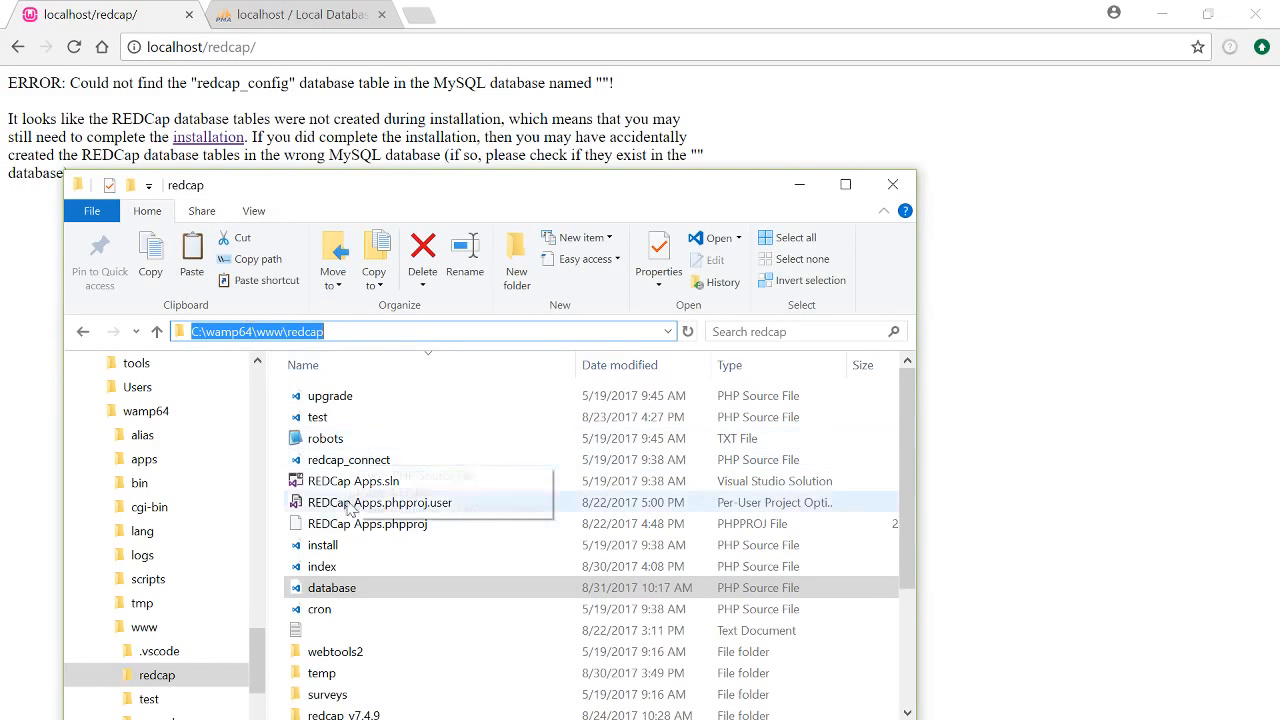
pyautogui.click(337, 551)
pyautogui.click(360, 72)
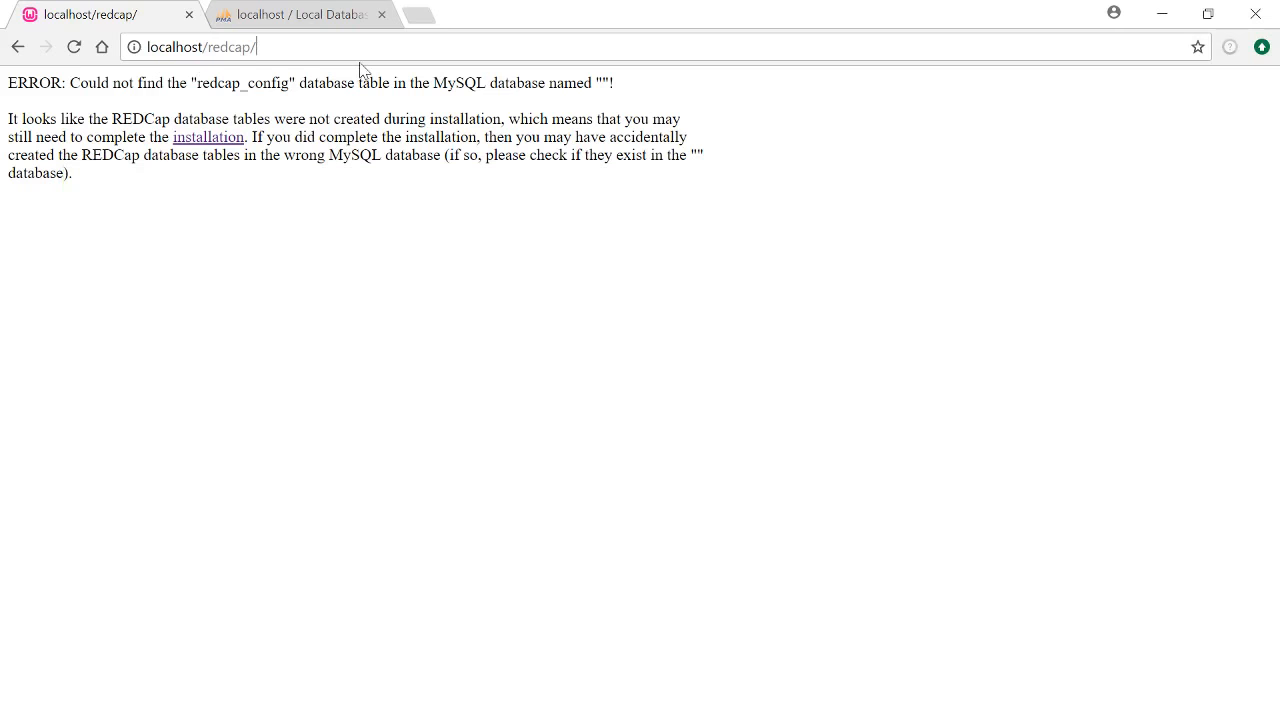
# Load localhost/redcap/install and review Steps 1–3, confirming the MySQL connection to 'redcap'
pyautogui.click(256, 47)
pyautogui.write('install')
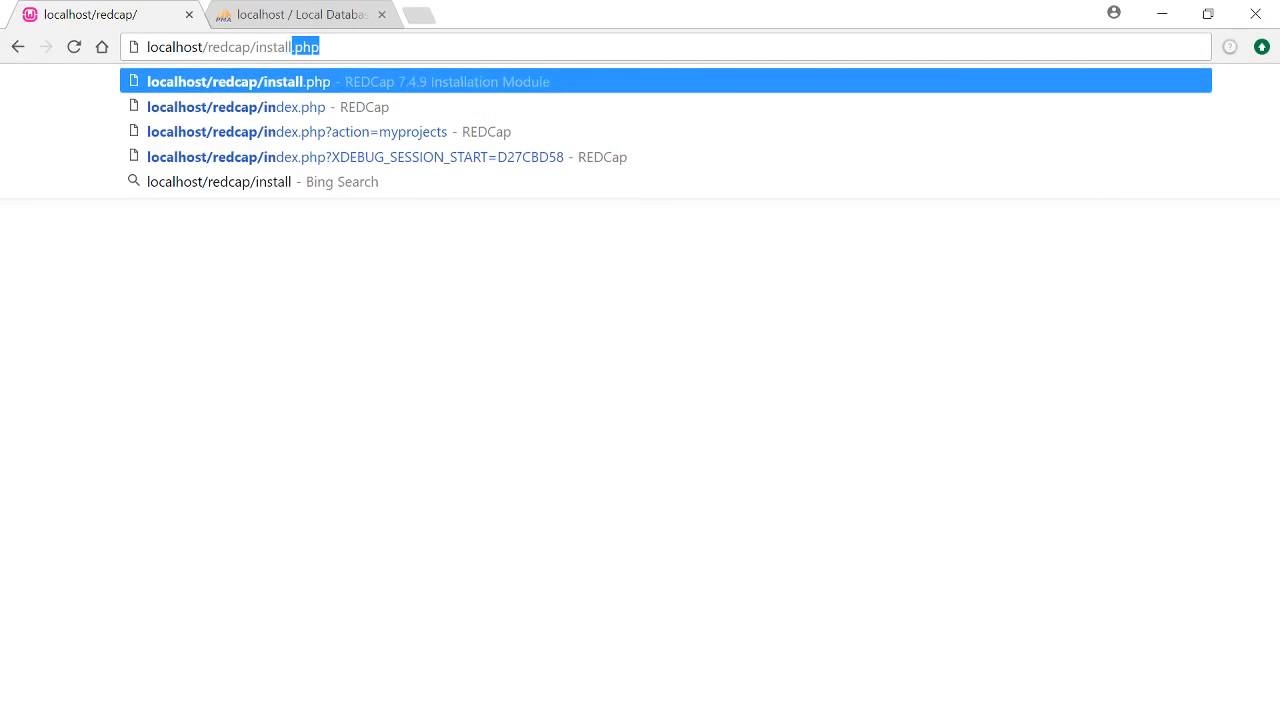
pyautogui.press('Return')
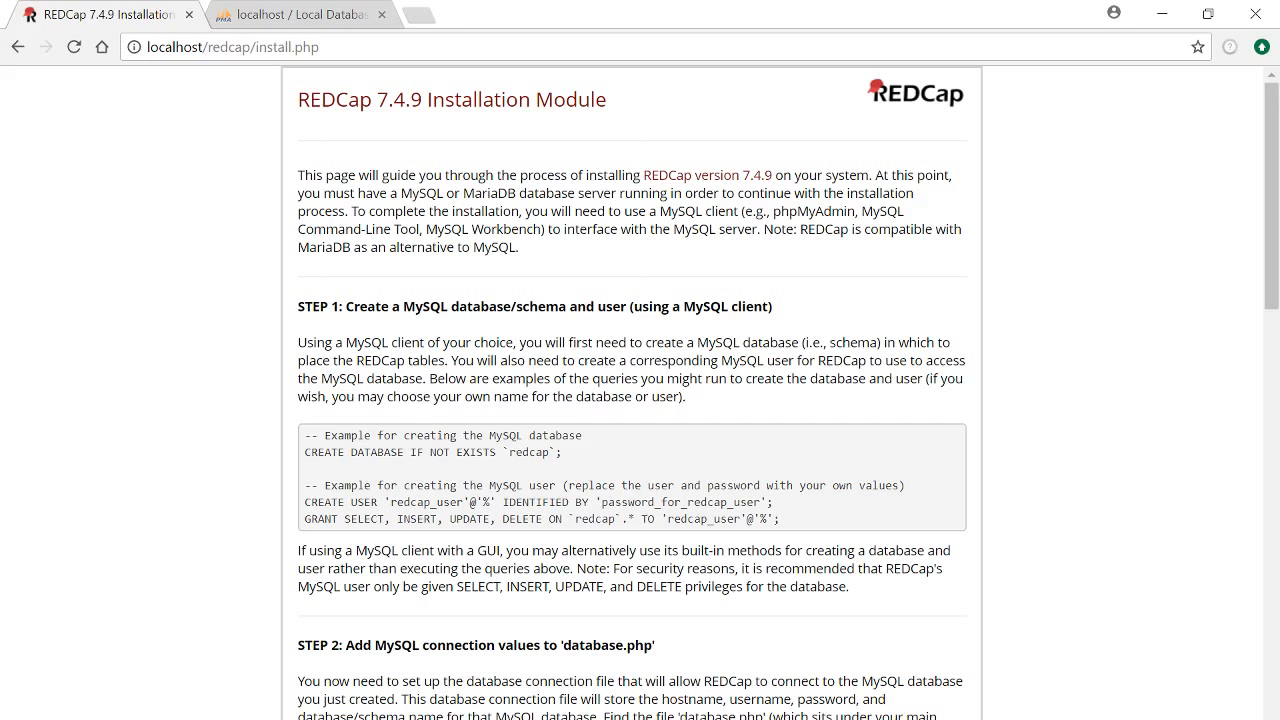
pyautogui.scroll(-1, 464, 268)
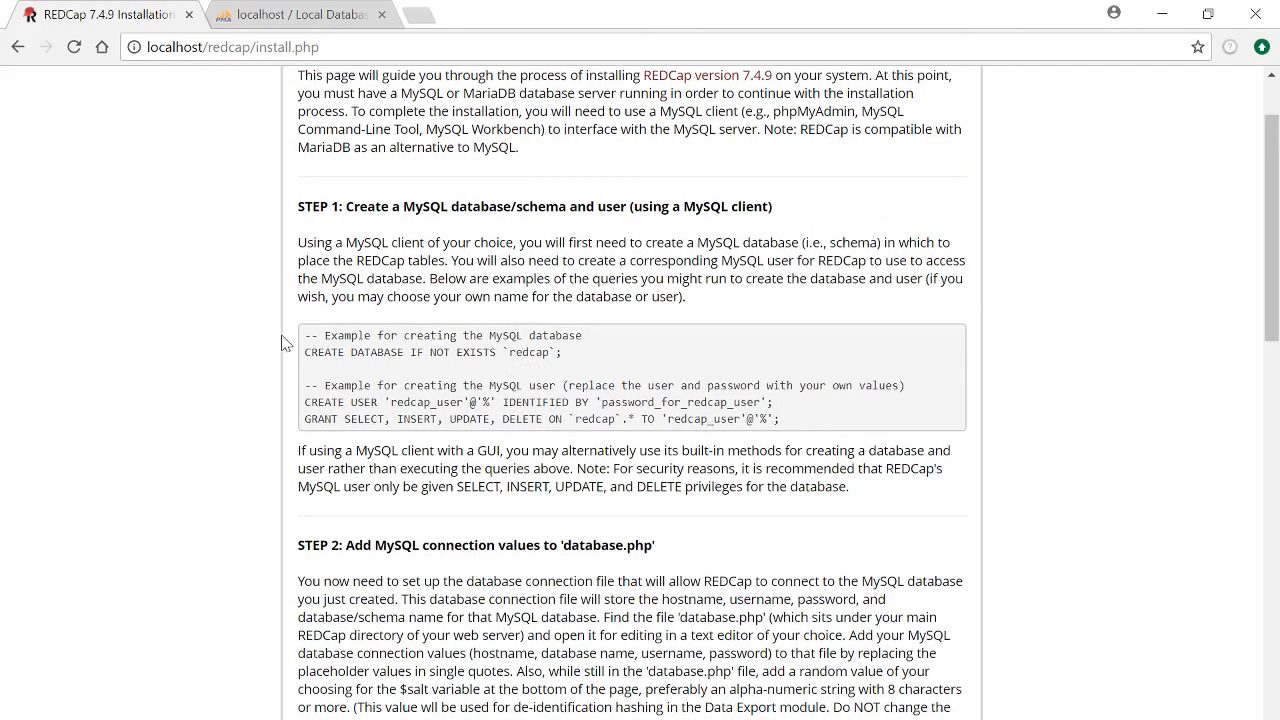
pyautogui.scroll(-2, 281, 341)
pyautogui.scroll(-3, 281, 341)
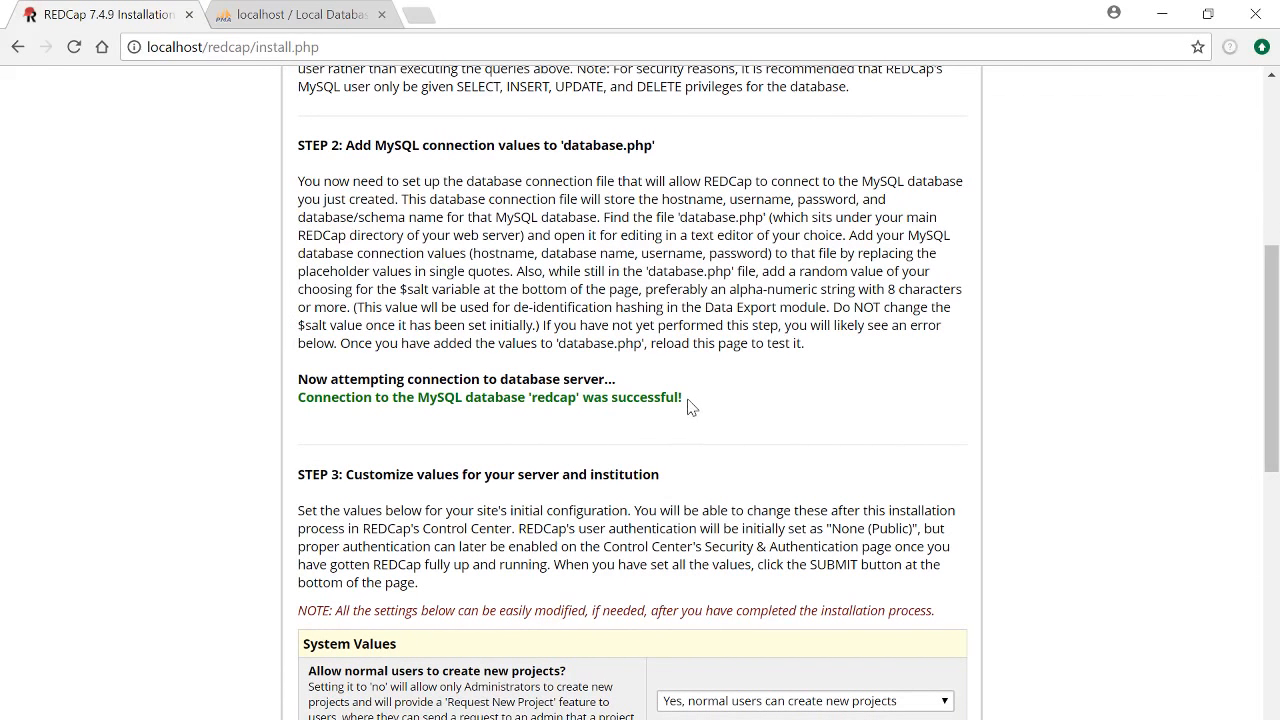
pyautogui.moveTo(688, 401); pyautogui.dragTo(347, 235)
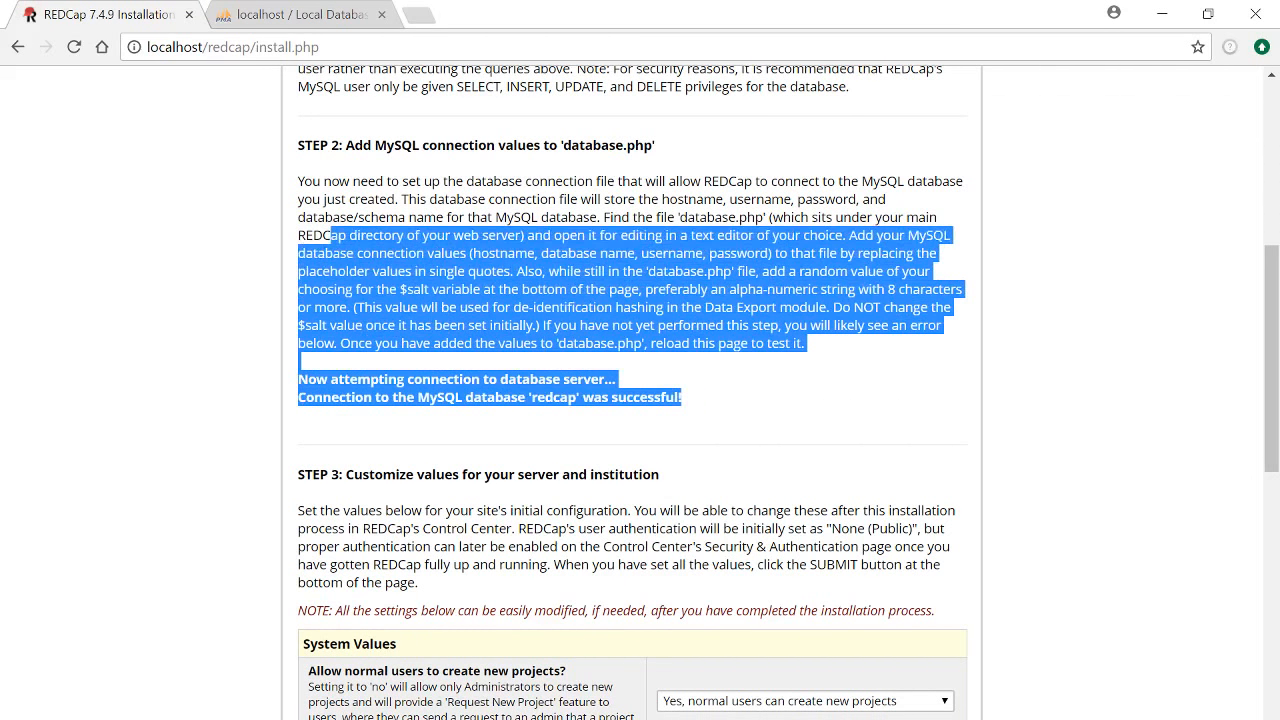
pyautogui.scroll(-2, 630, 400)
pyautogui.click(347, 235)
pyautogui.scroll(-1, 640, 400)
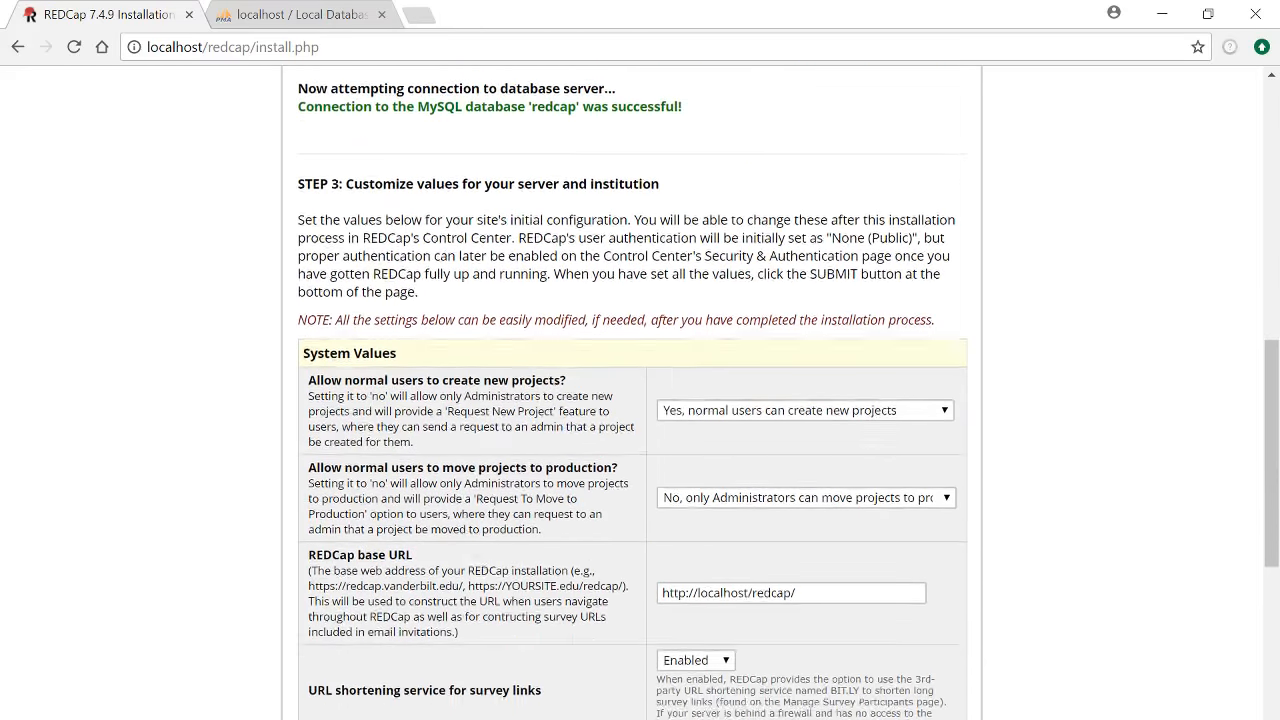
pyautogui.scroll(-2, 580, 375)
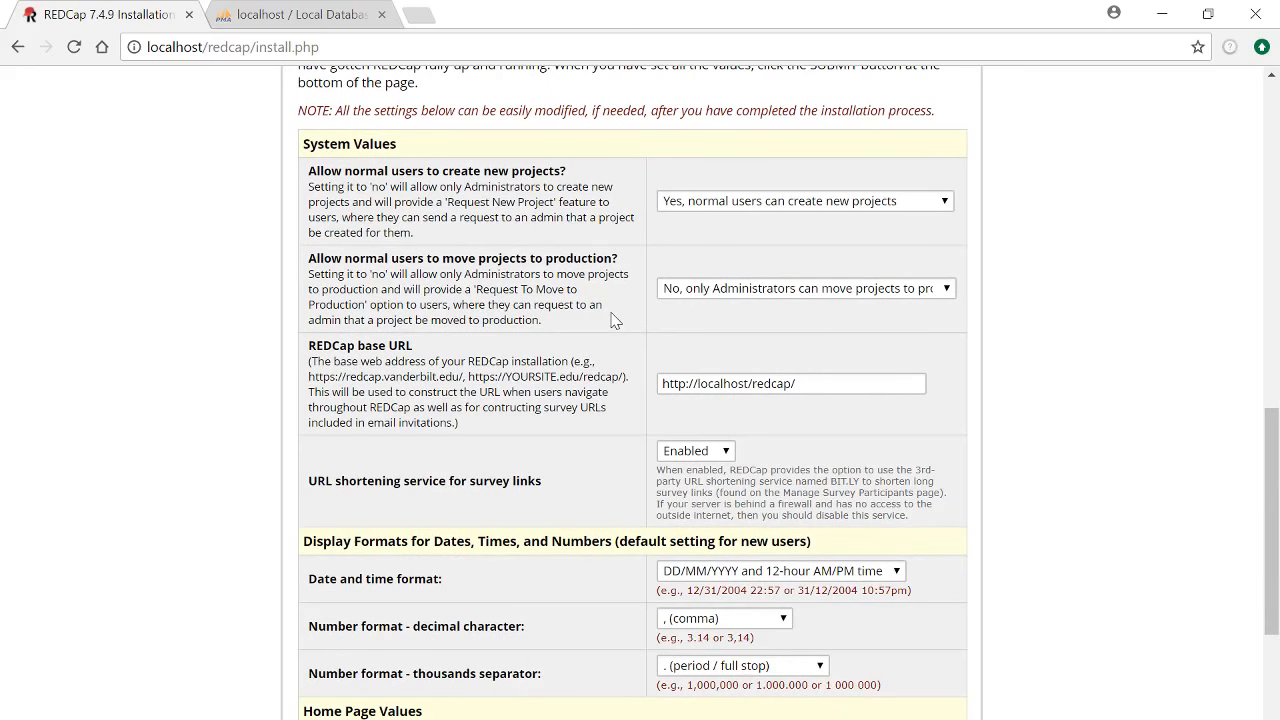
pyautogui.scroll(-1, 611, 324)
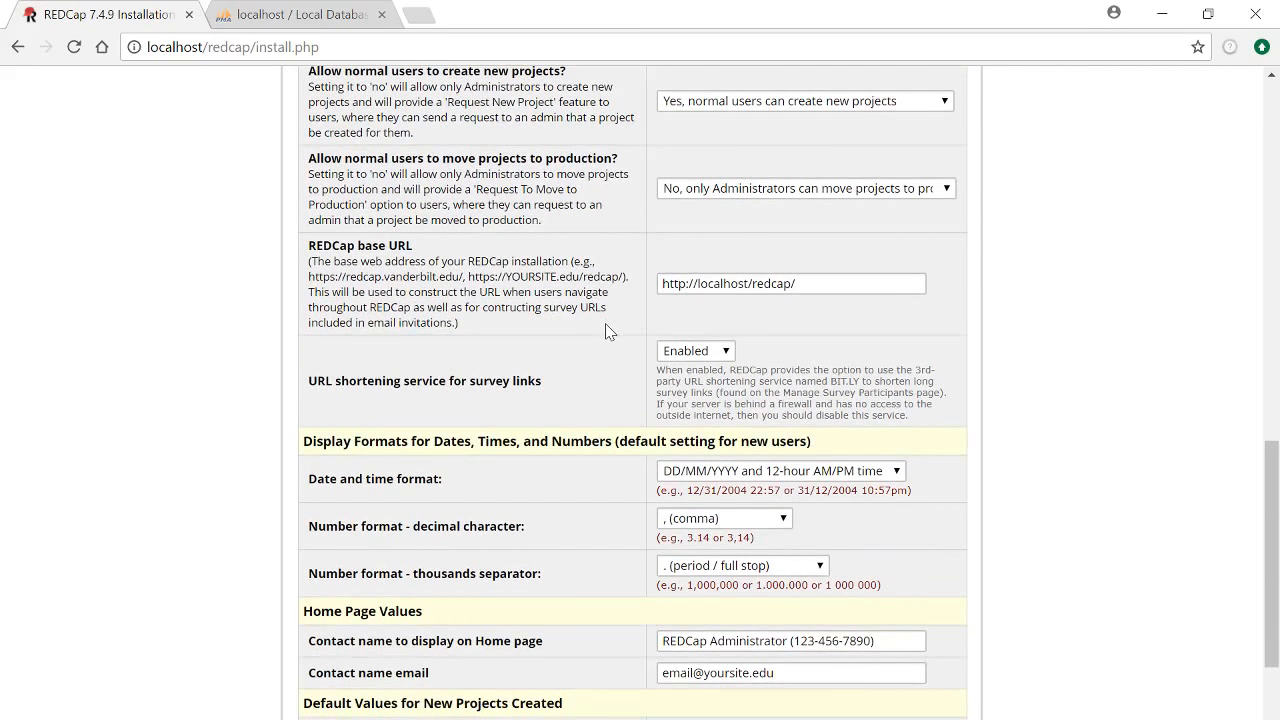
pyautogui.scroll(-1, 608, 330)
pyautogui.scroll(-1, 607, 332)
pyautogui.scroll(-1, 606, 350)
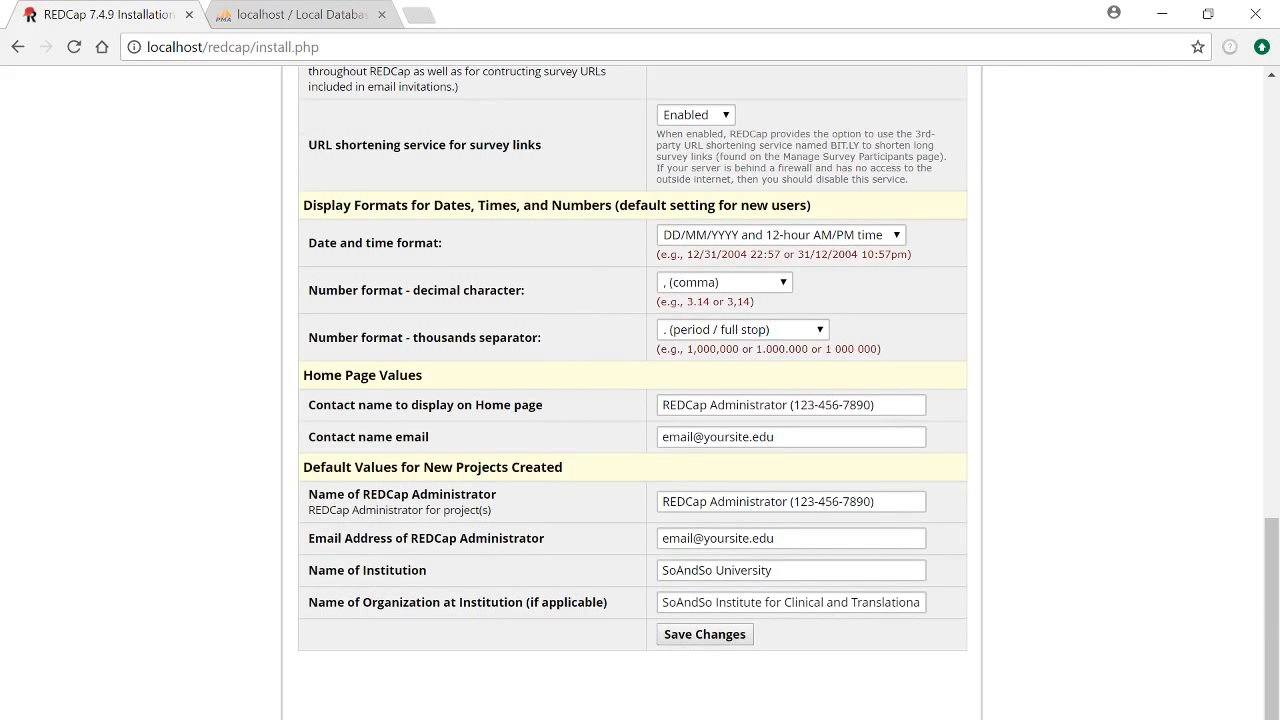
# Enter a new contact email address and save the installation settings
pyautogui.press('Tab')
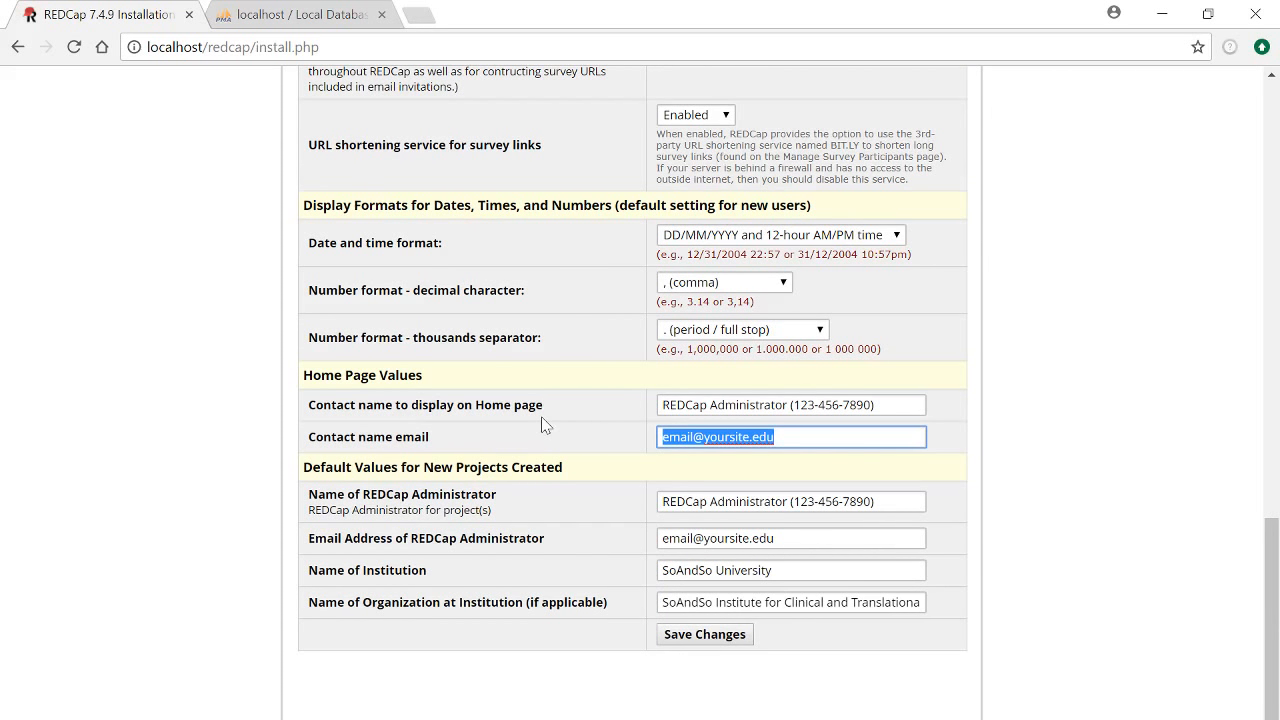
pyautogui.write('mikee')
pyautogui.press('BackSpace')
pyautogui.press('BackSpace')
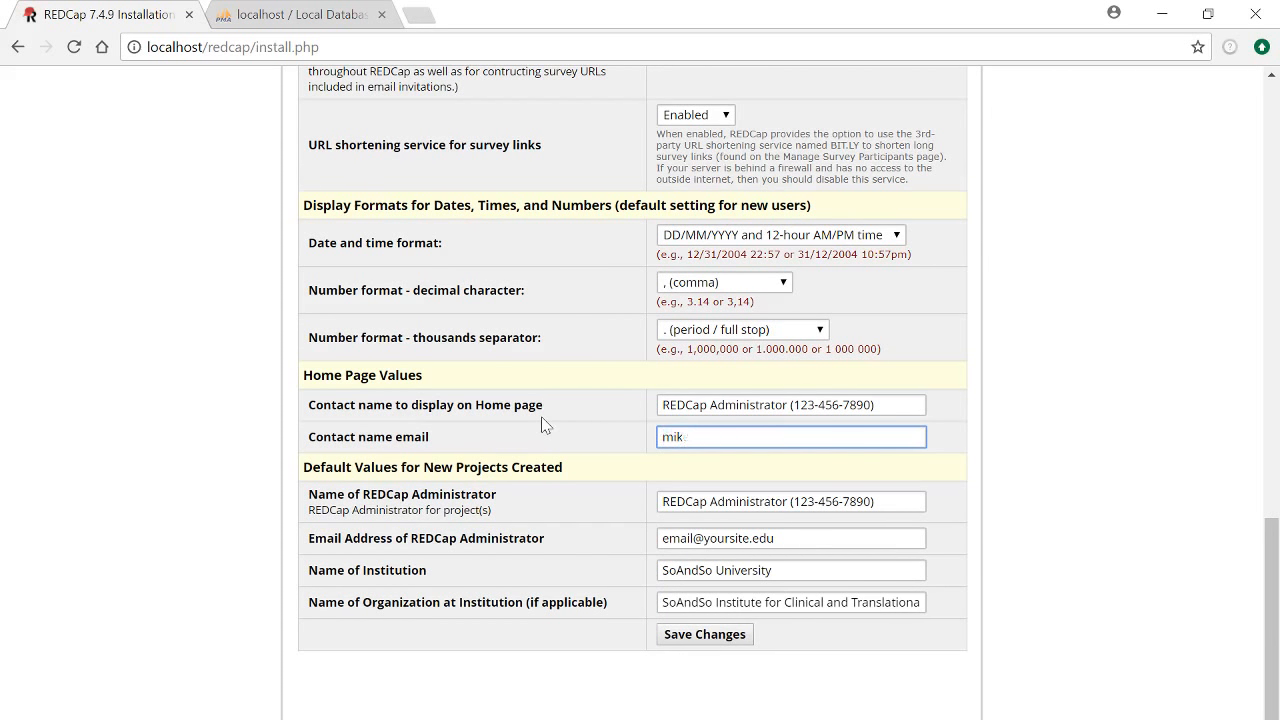
pyautogui.press('BackSpace')
pyautogui.press('BackSpace')
pyautogui.press('BackSpace')
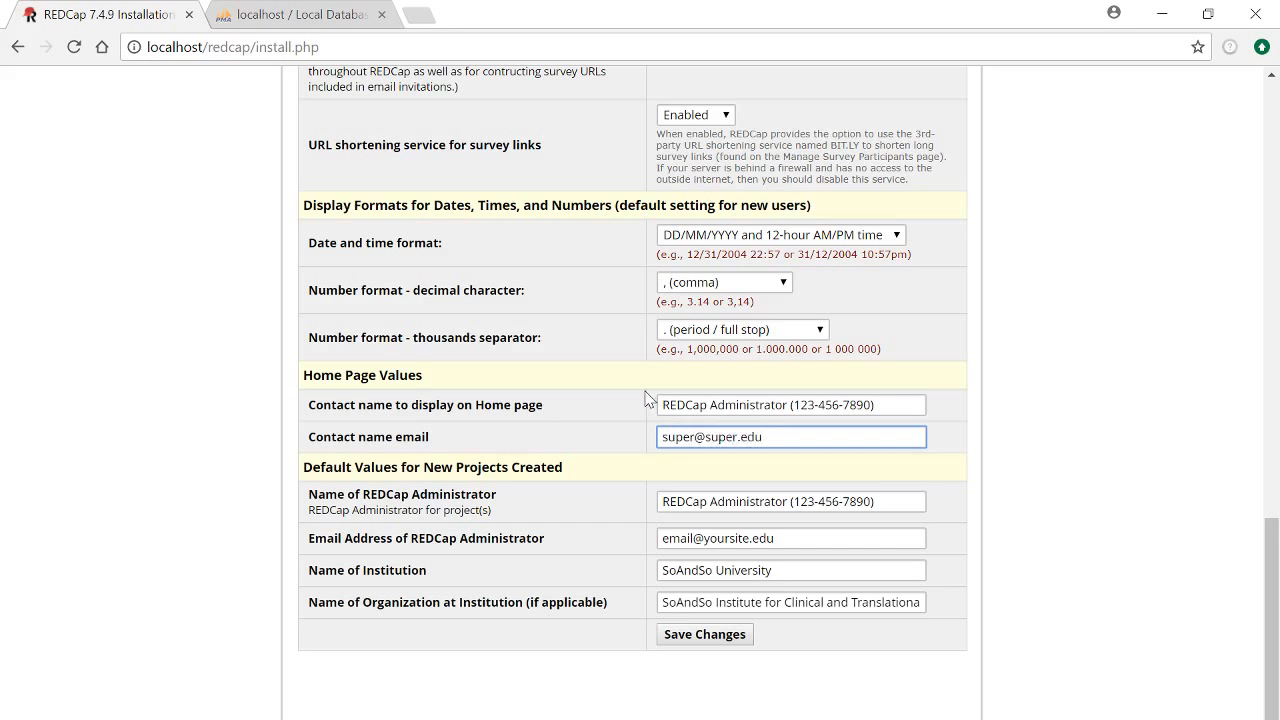
pyautogui.click(719, 640)
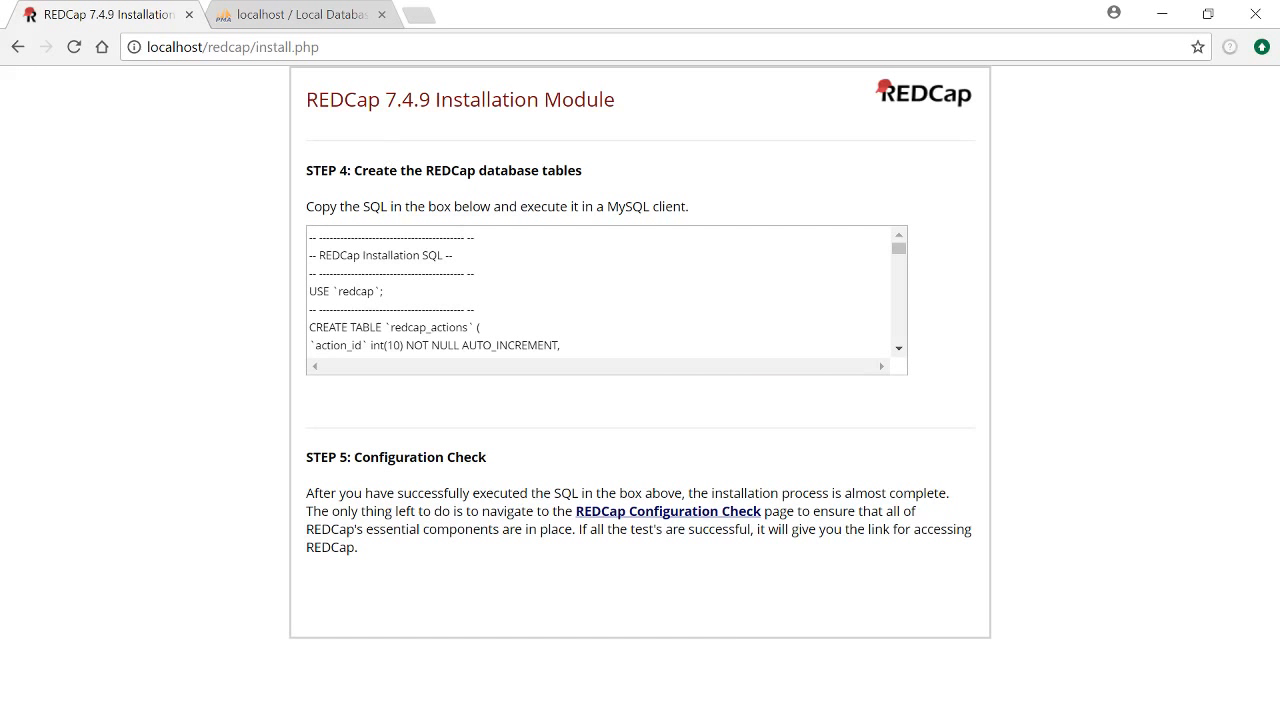
# Copy all of the generated Step 4 installation SQL
pyautogui.click(395, 274)
pyautogui.hotkey('ctrl', 'a')
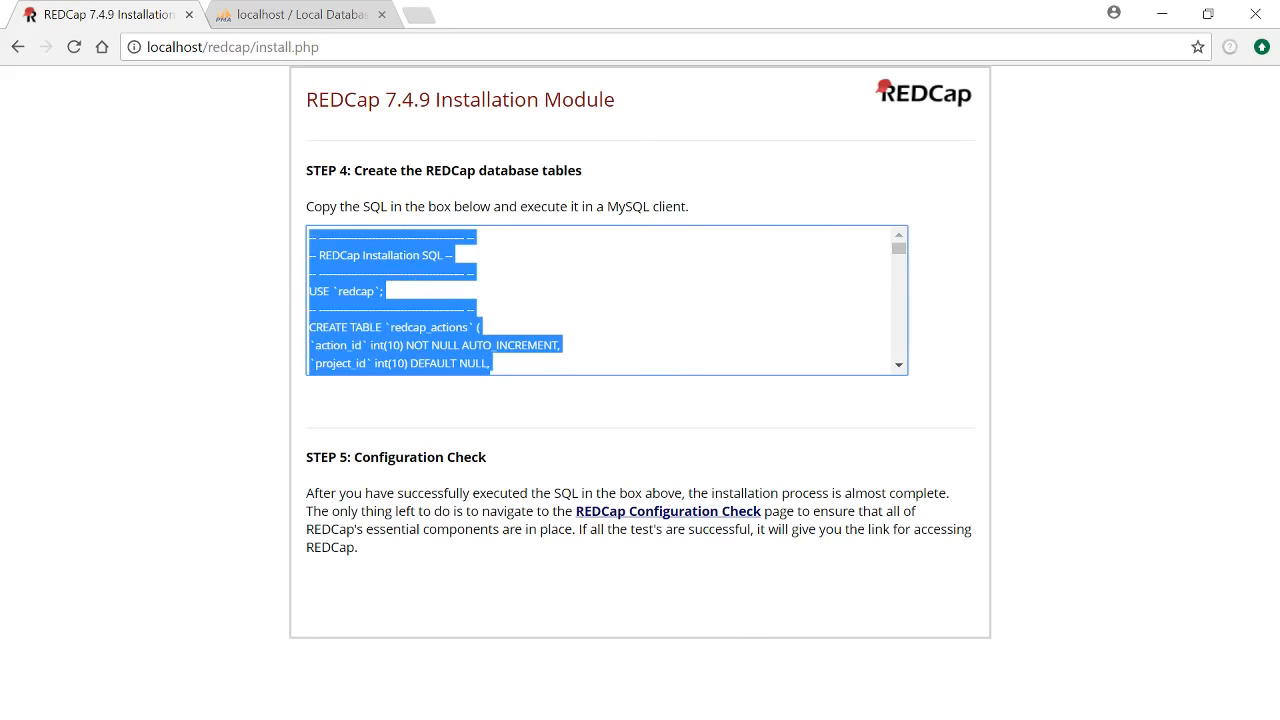
pyautogui.rightClick(384, 266)
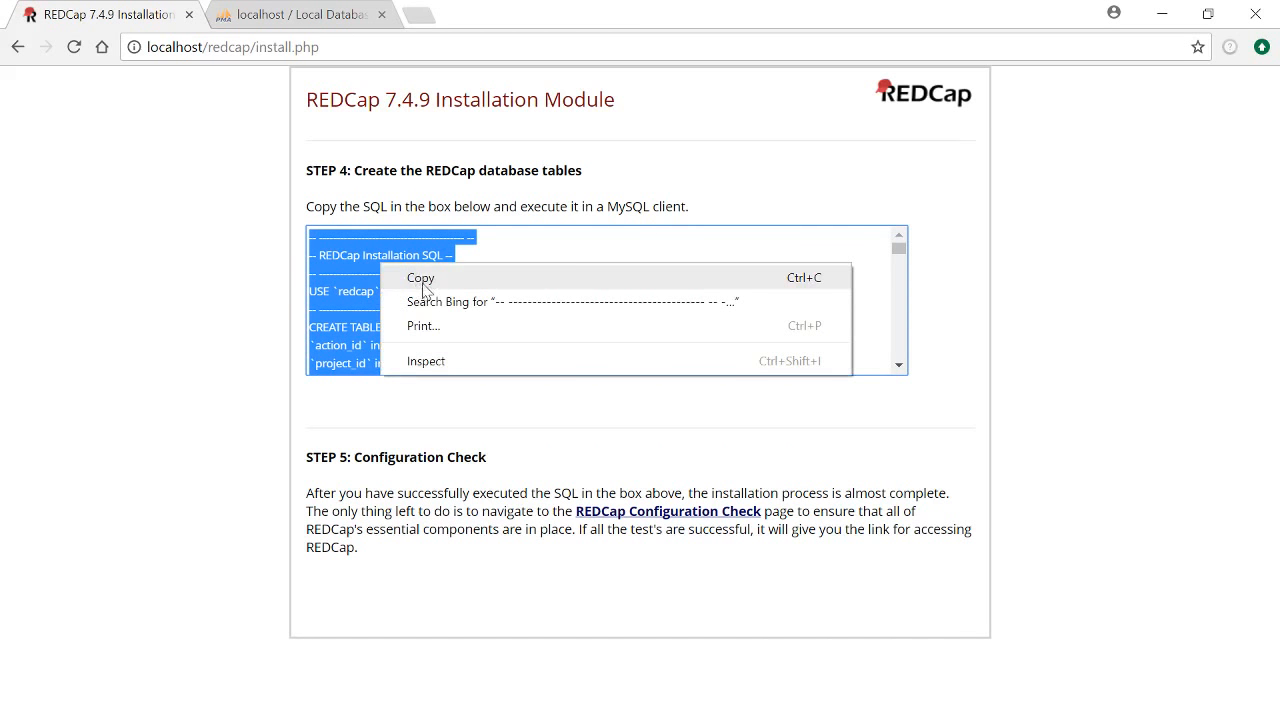
pyautogui.click(423, 278)
pyautogui.click(333, 190)
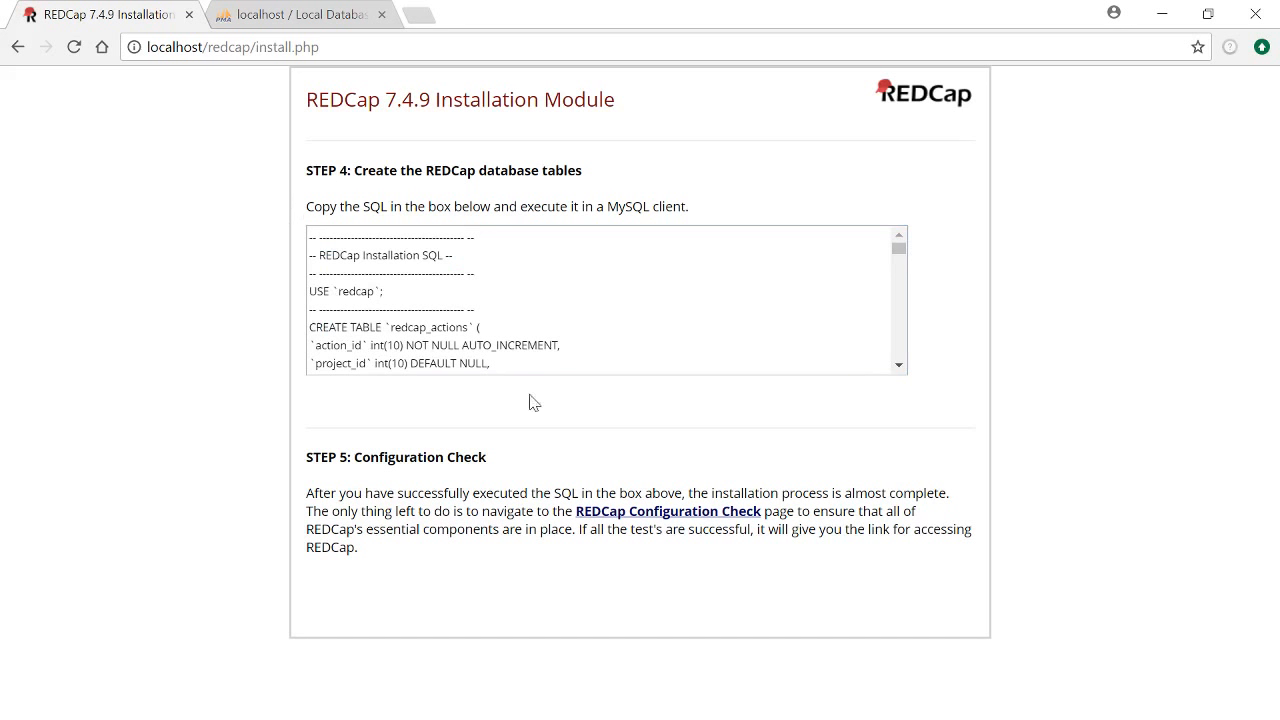
# Paste the REDCap installation SQL into the redcap database's SQL query editor and run it
pyautogui.click(290, 15)
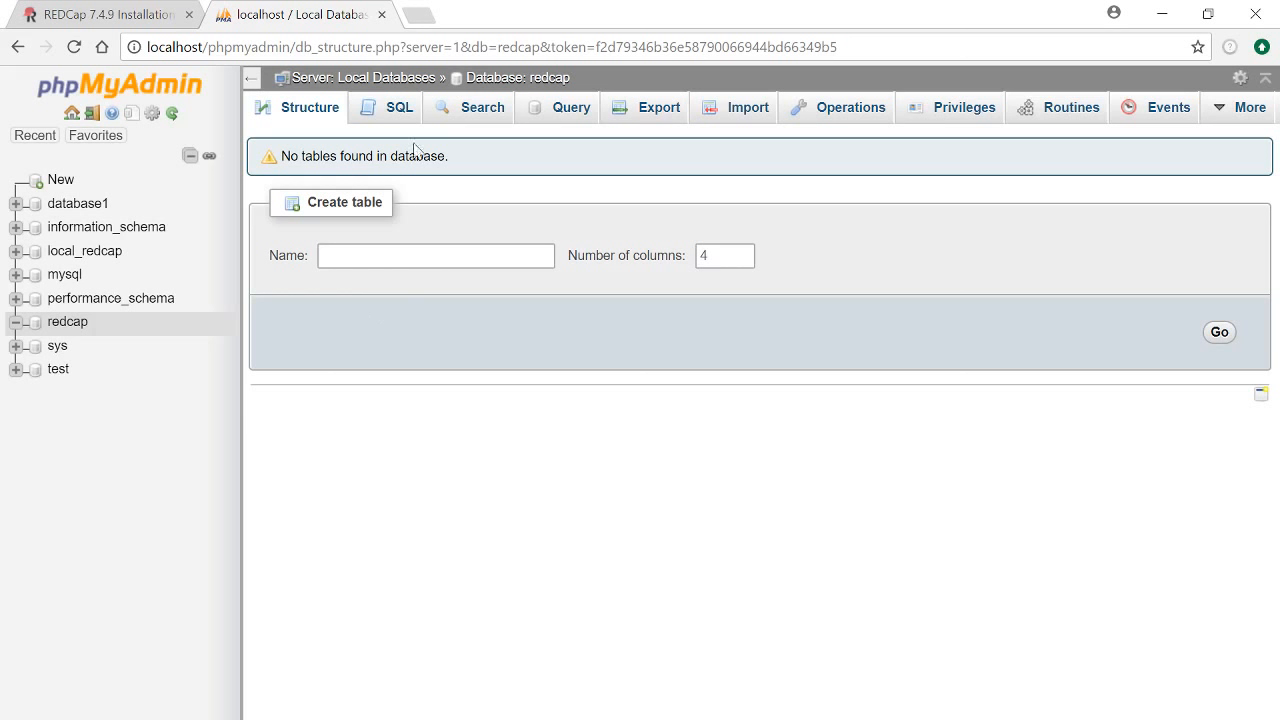
pyautogui.click(395, 110)
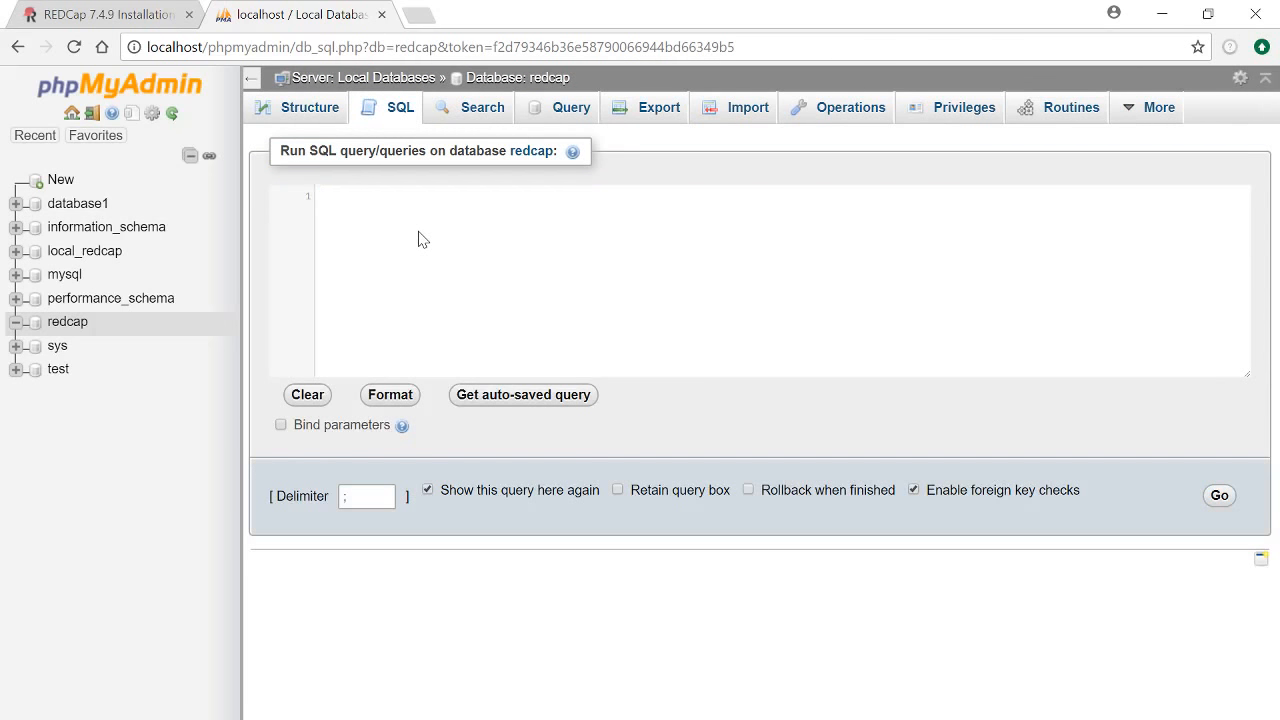
pyautogui.hotkey('ctrl', 'v')
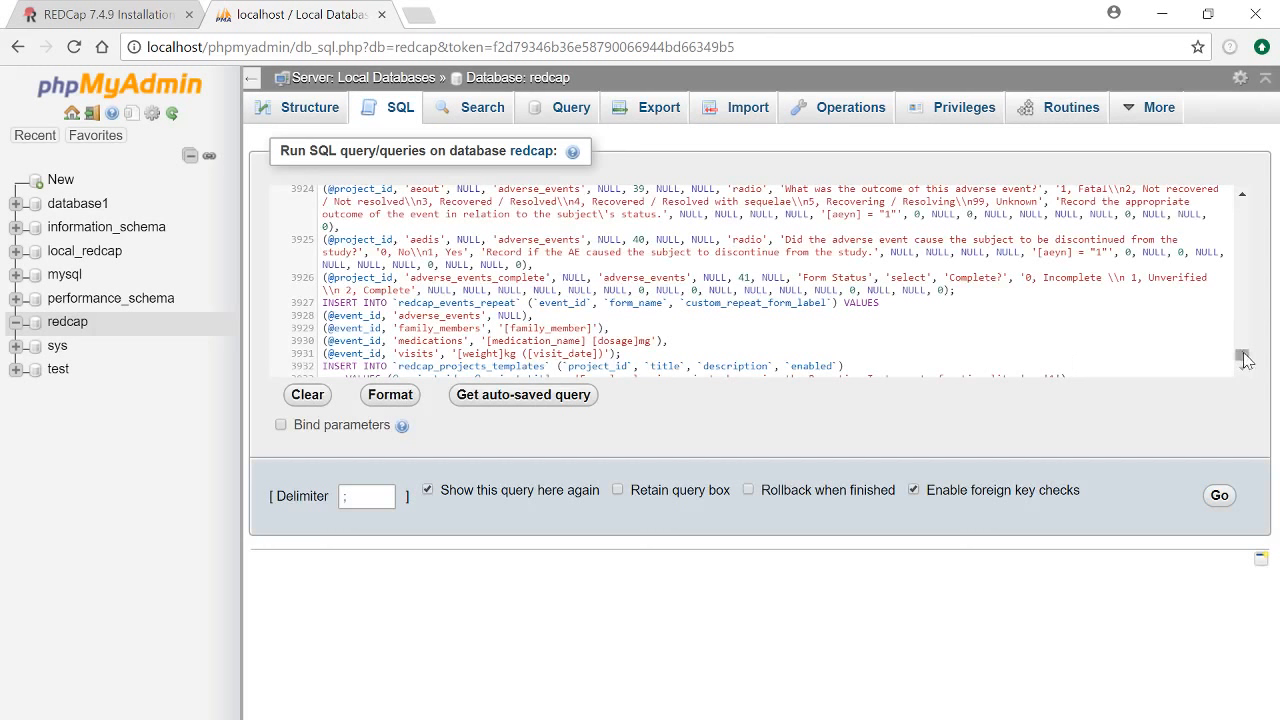
pyautogui.moveTo(1242, 354); pyautogui.dragTo(1244, 196)
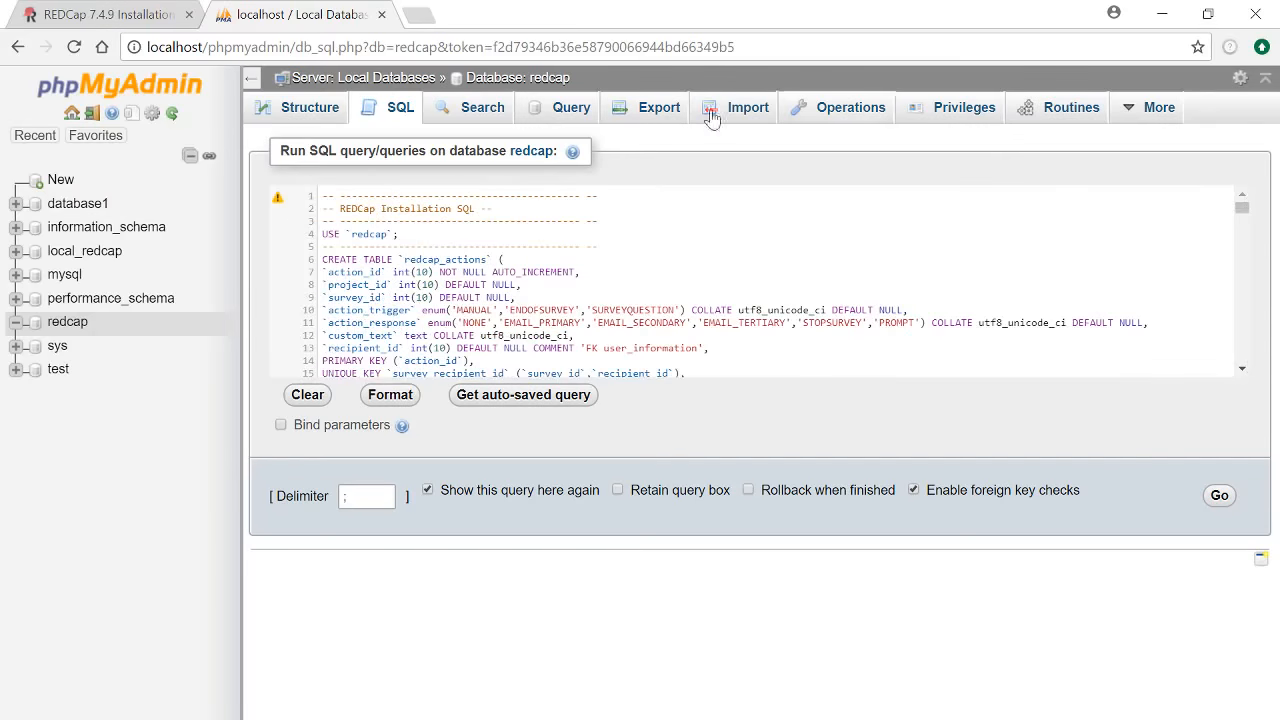
pyautogui.click(106, 14)
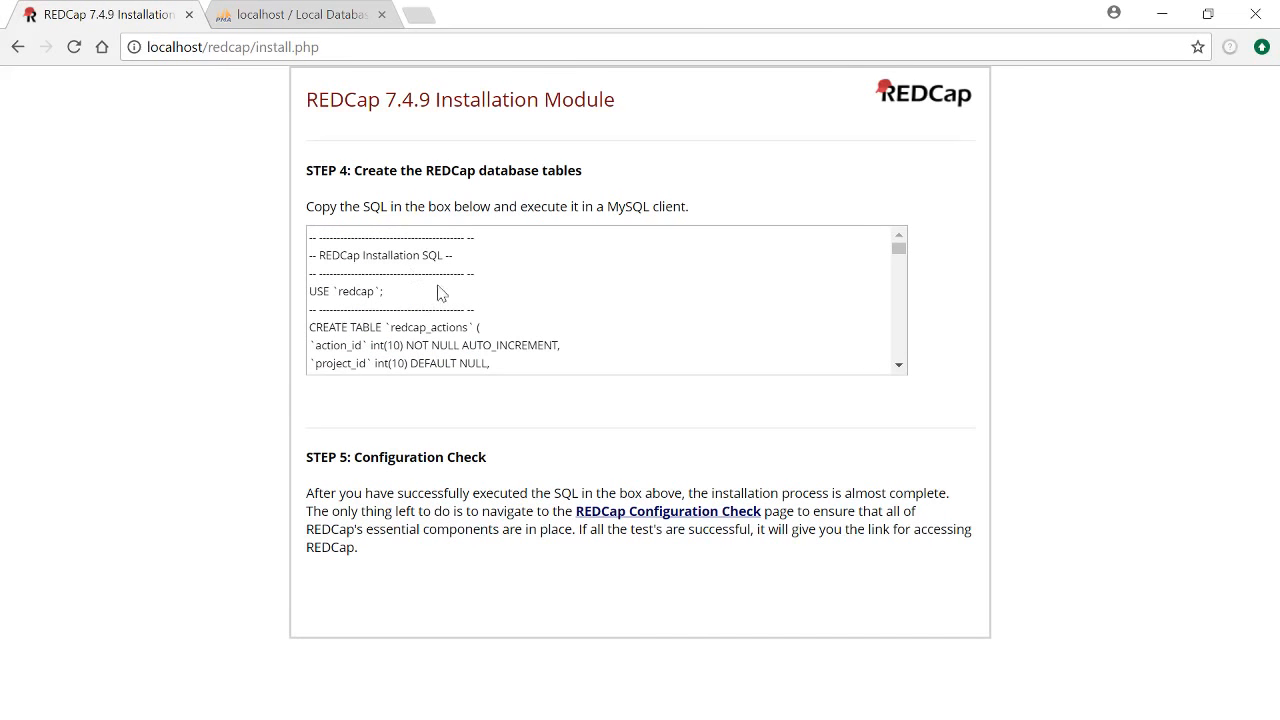
pyautogui.click(300, 15)
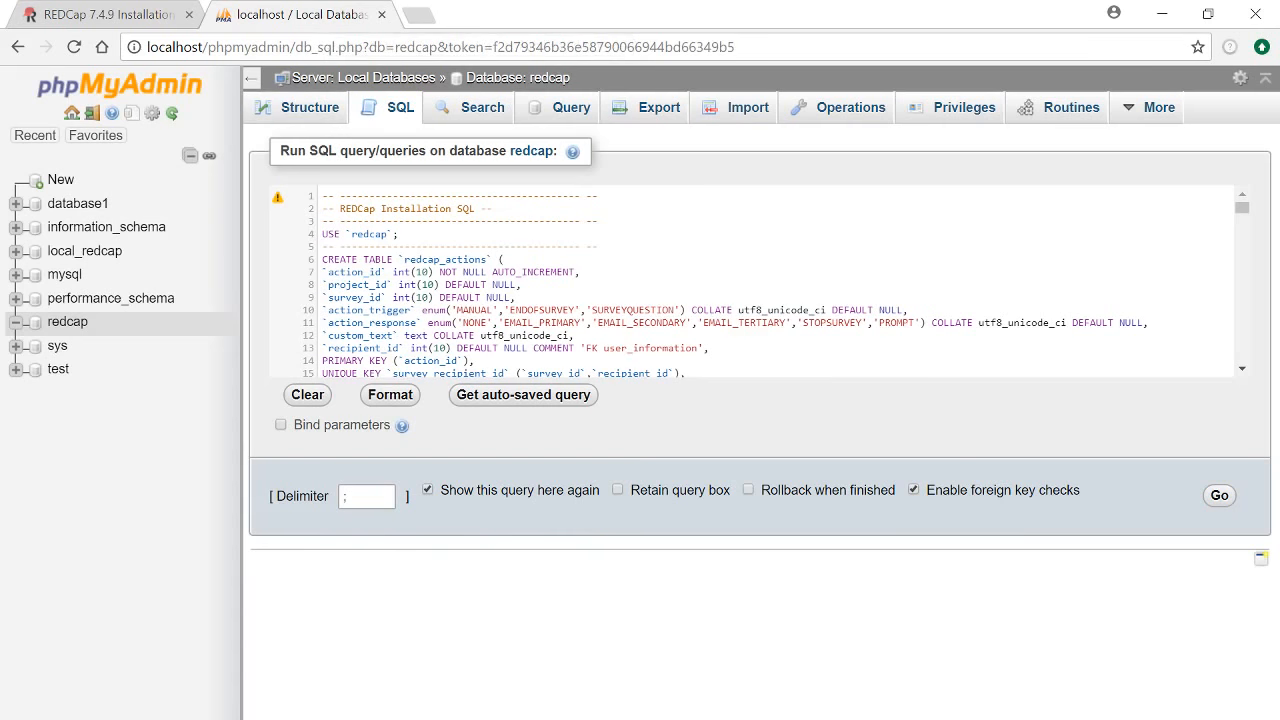
pyautogui.moveTo(1240, 212); pyautogui.dragTo(1241, 354)
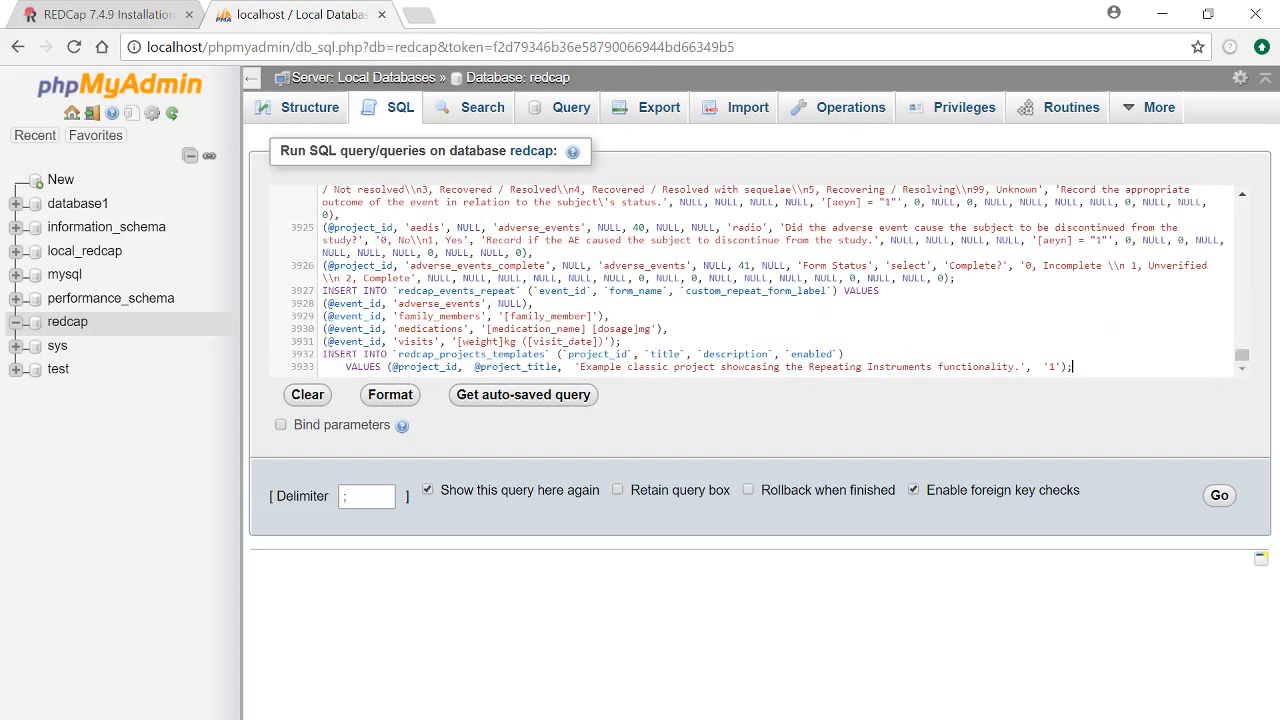
pyautogui.click(1219, 497)
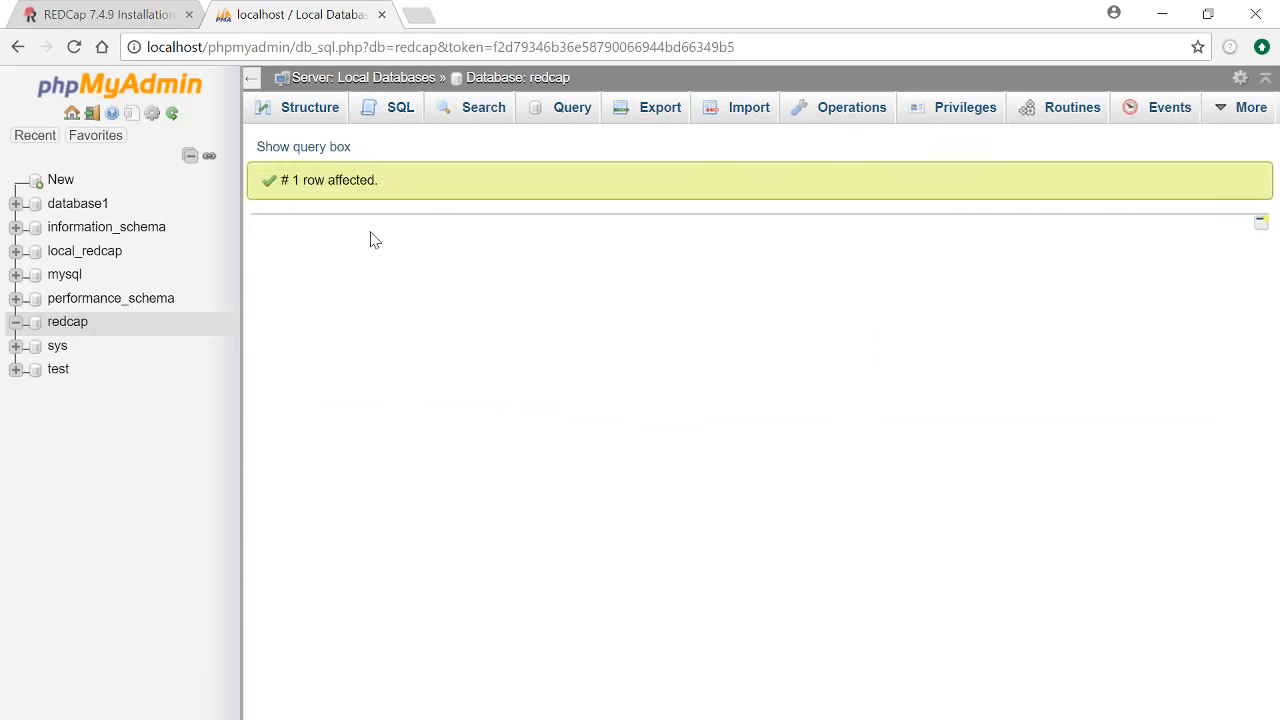
# Check the redcap database's table list down to the 114-table sum row, then return to the REDCap 7.4.9 Installation tab
pyautogui.click(70, 329)
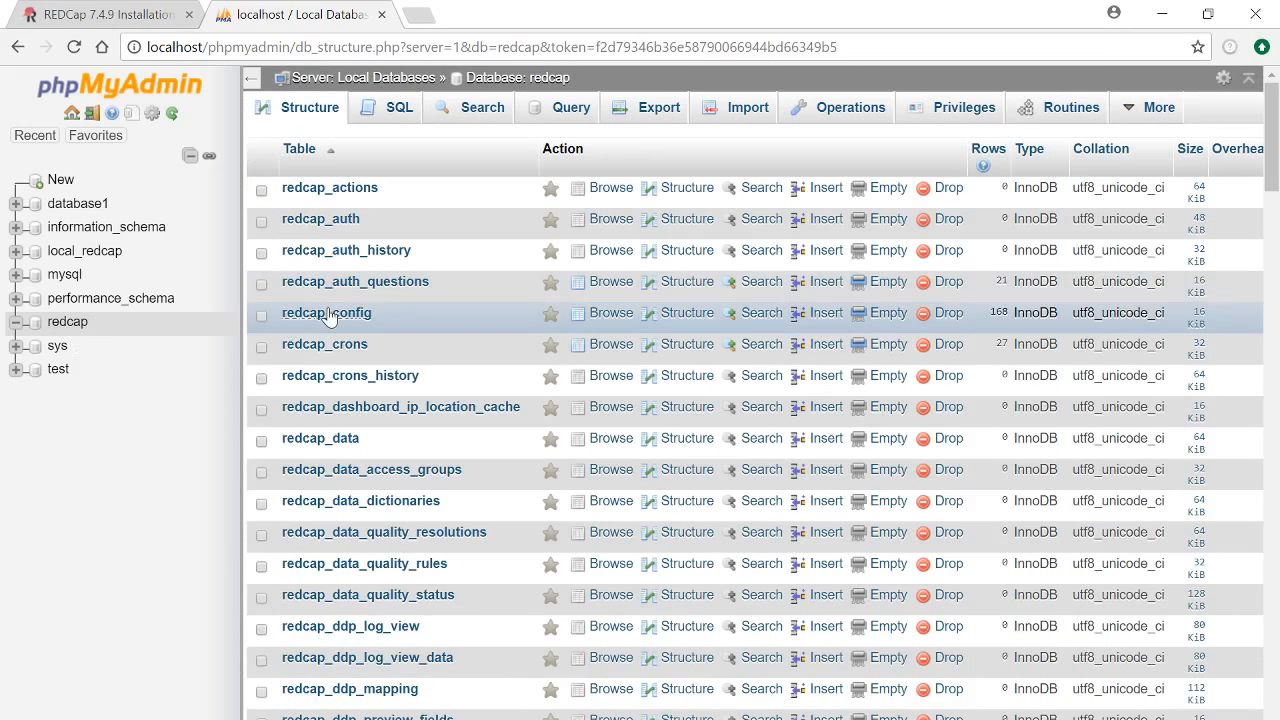
pyautogui.scroll(-5, 330, 316)
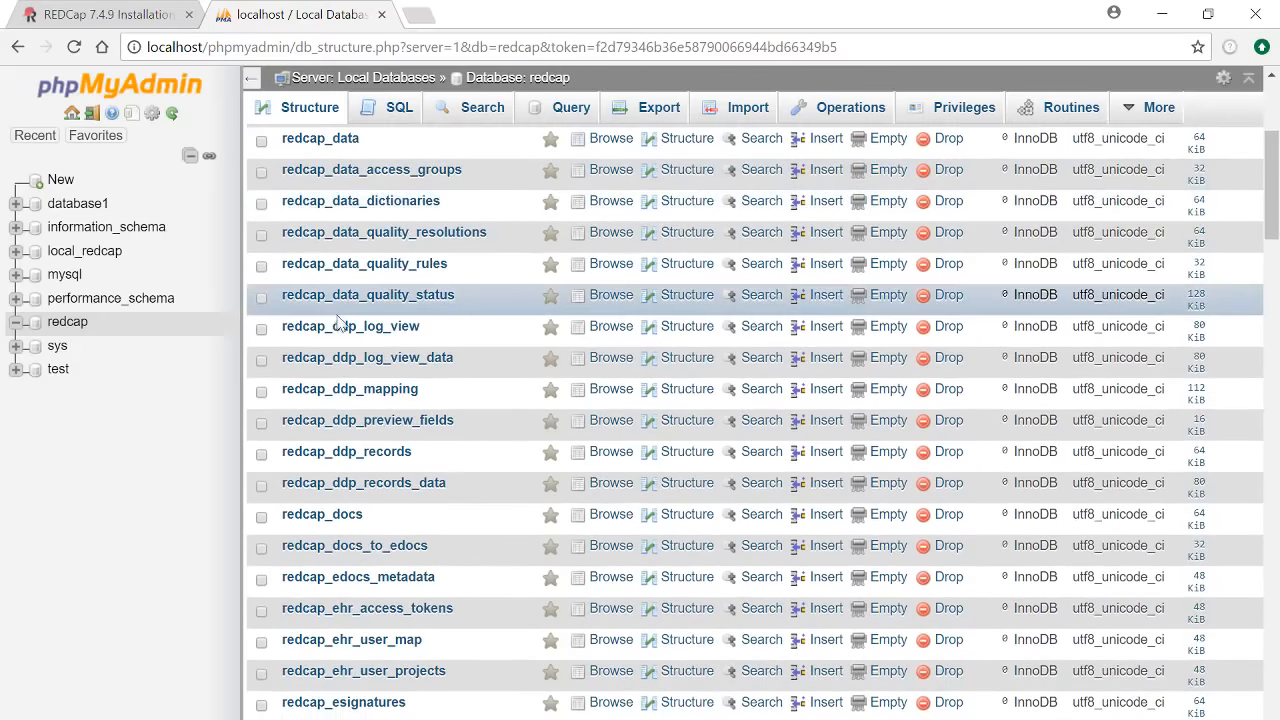
pyautogui.scroll(-5, 338, 320)
pyautogui.scroll(10, 350, 330)
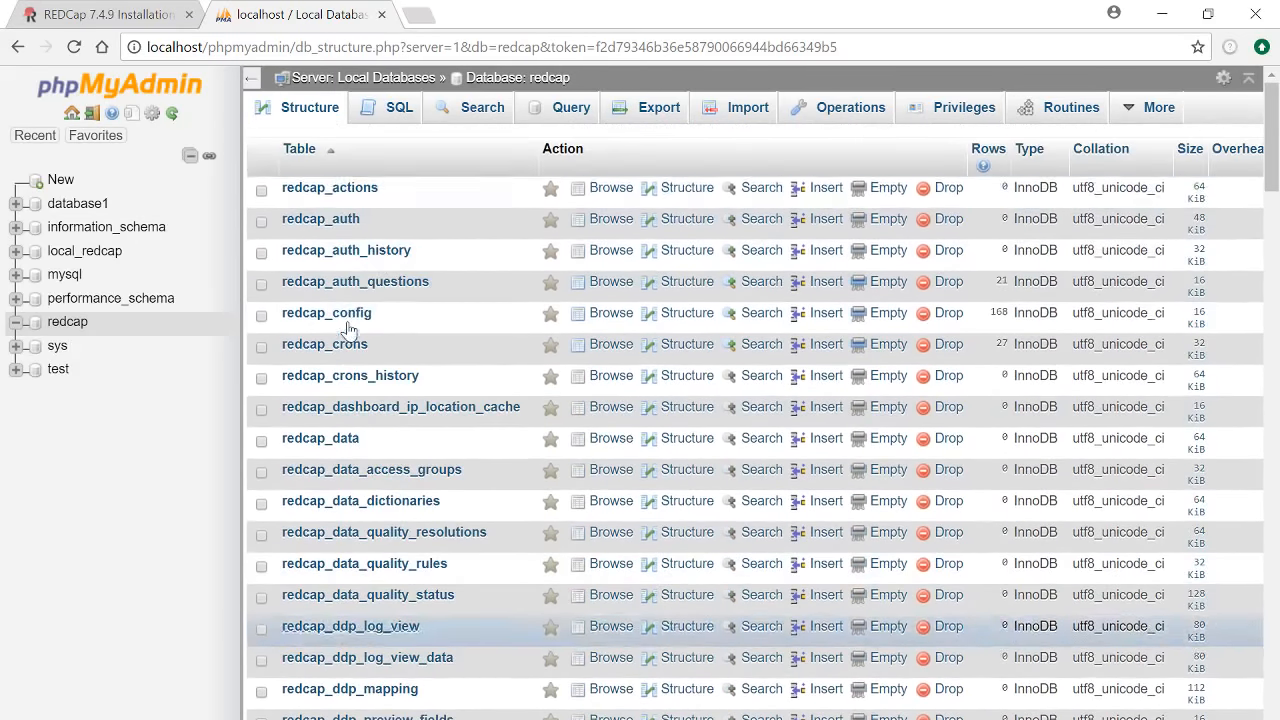
pyautogui.scroll(-9, 350, 320)
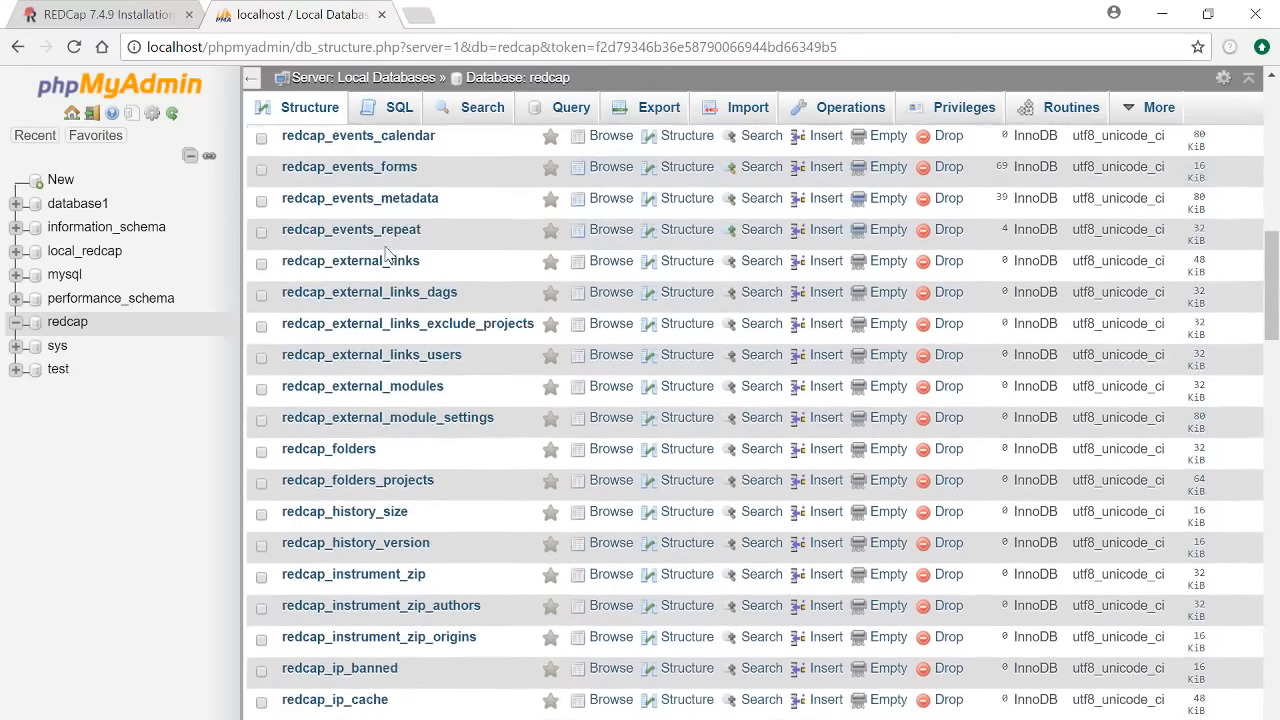
pyautogui.scroll(-15, 388, 255)
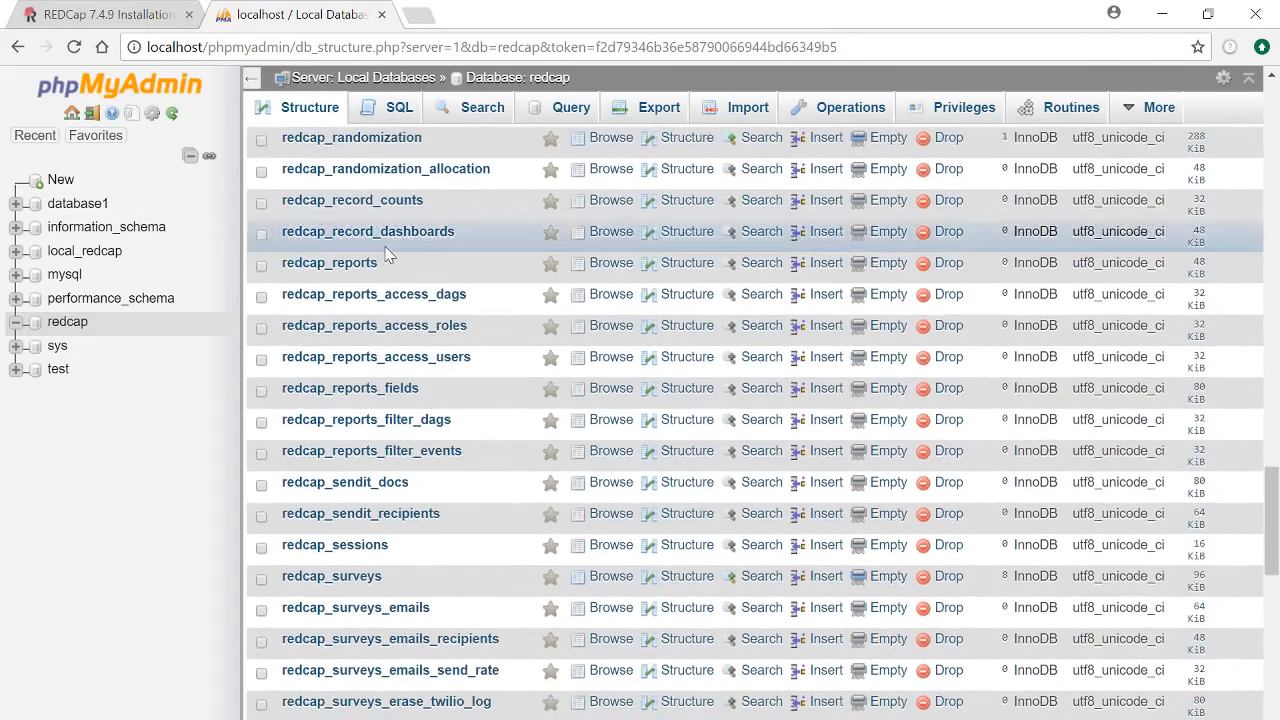
pyautogui.scroll(-15, 390, 256)
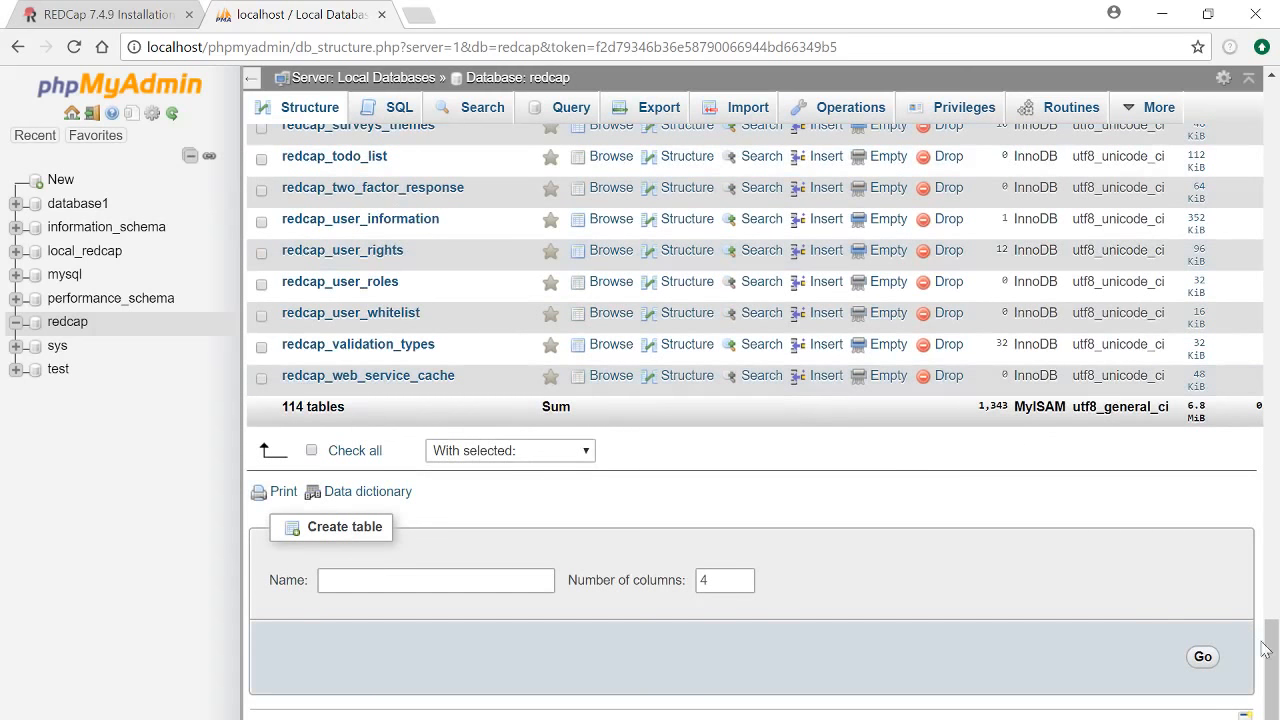
pyautogui.moveTo(1267, 648); pyautogui.dragTo(1258, 110)
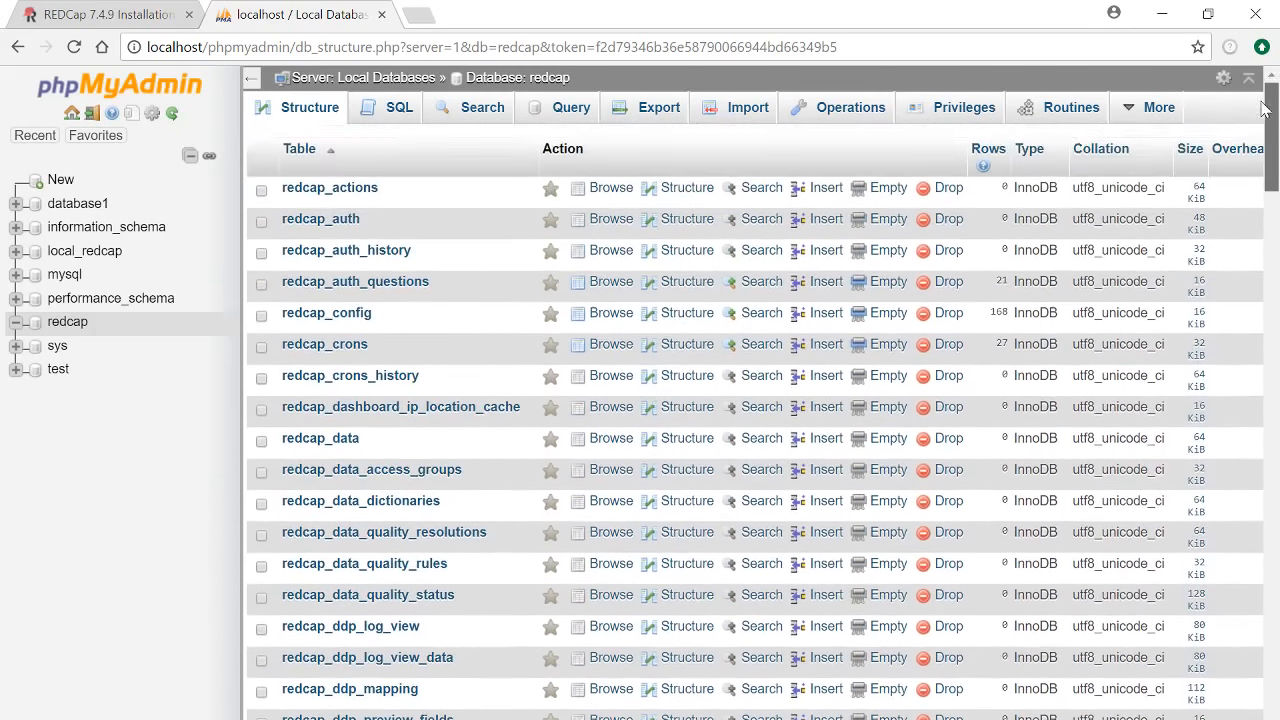
pyautogui.scroll(-13, 443, 340)
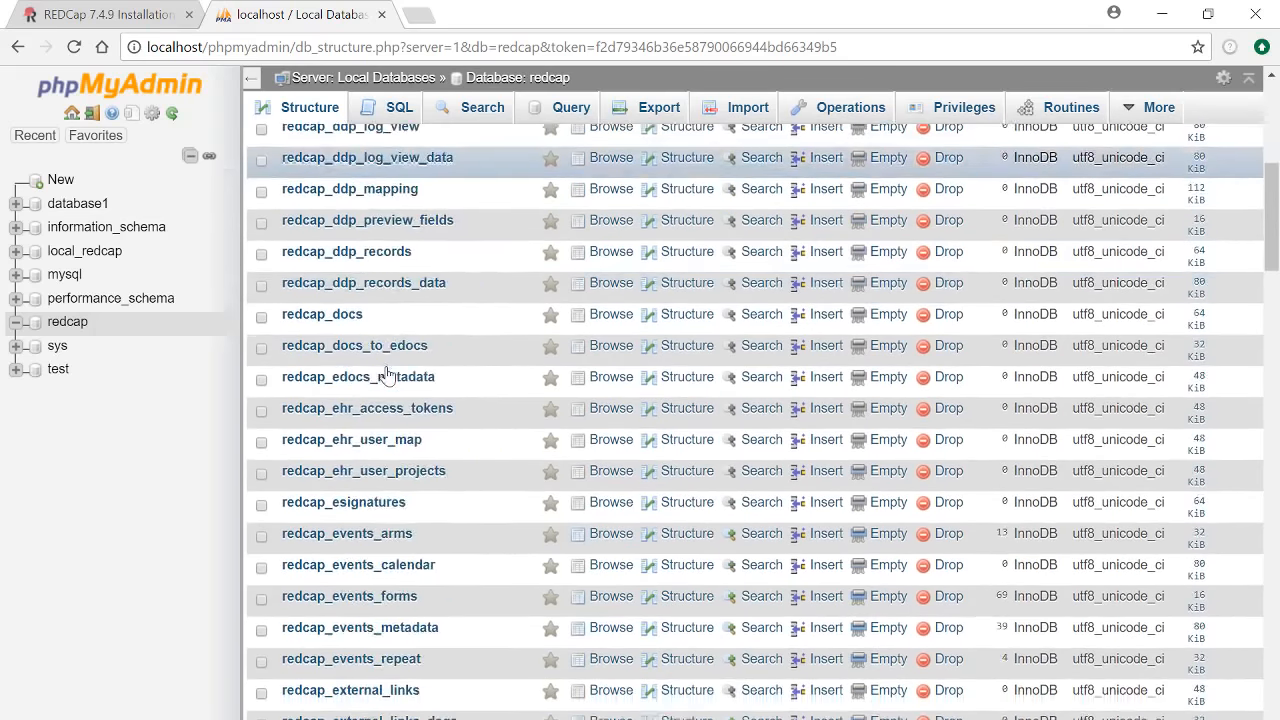
pyautogui.scroll(3, 386, 372)
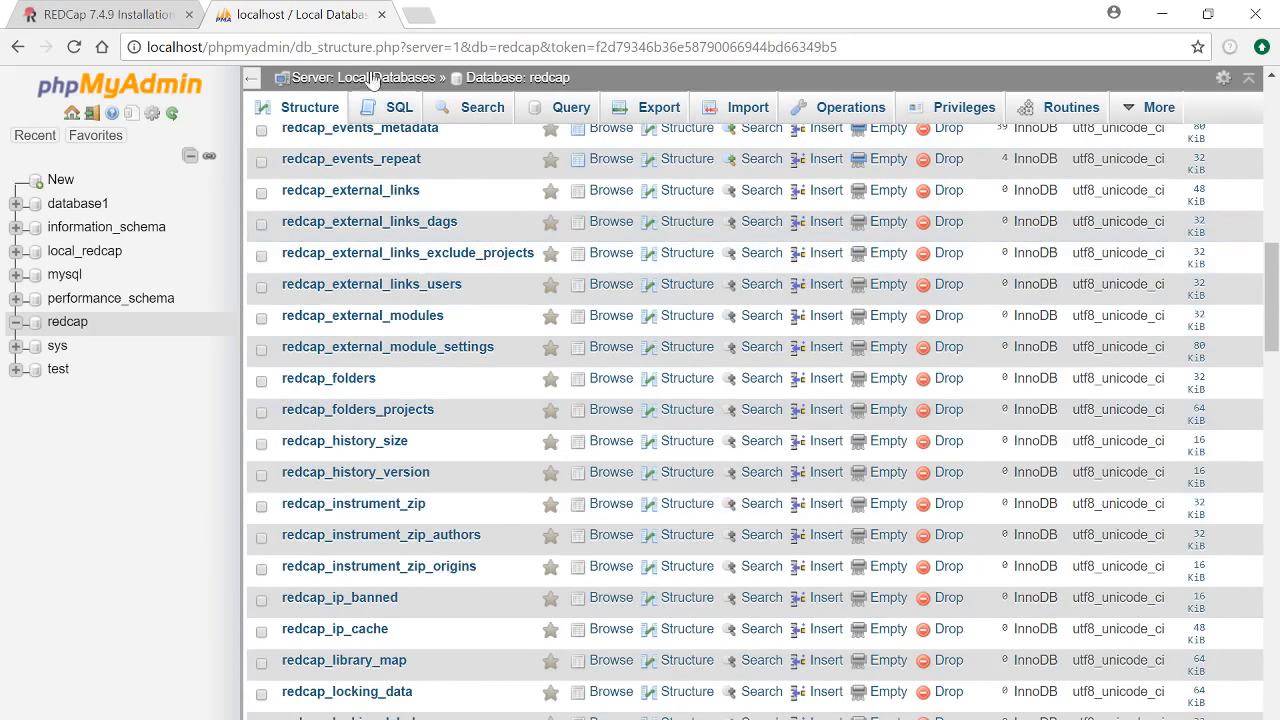
pyautogui.click(117, 22)
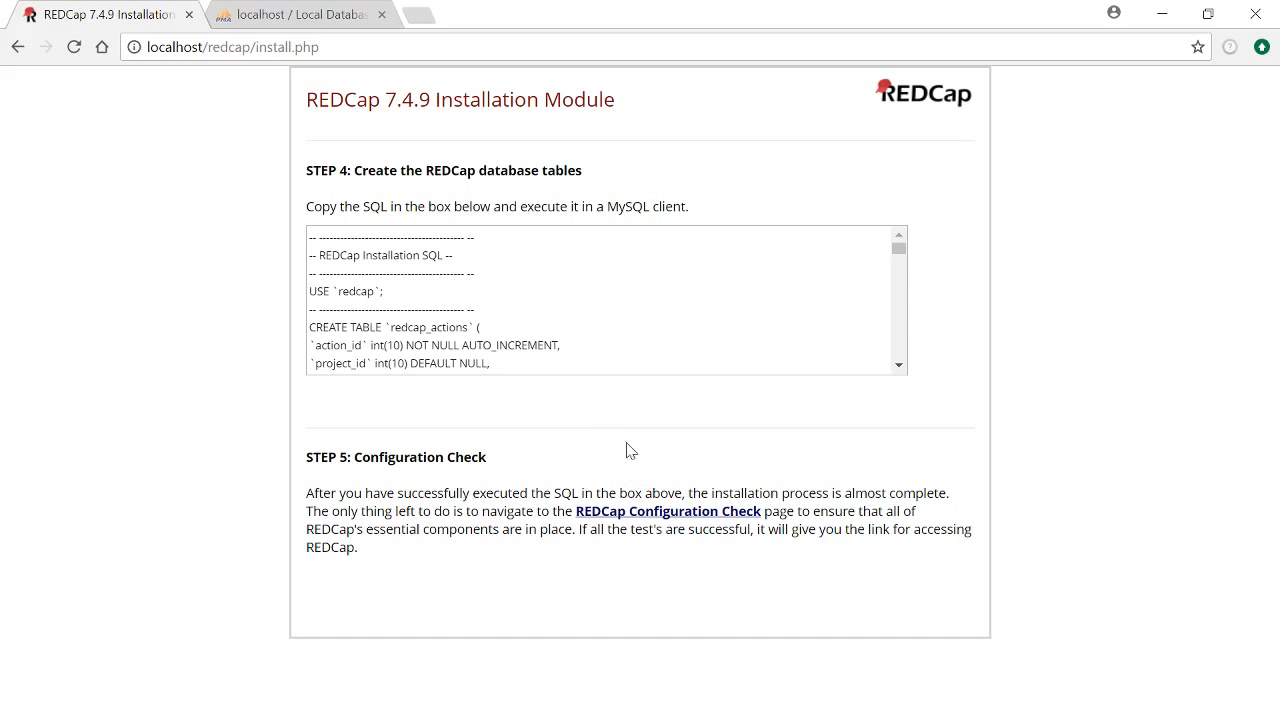
# Run the REDCap Configuration Check, review the test results down to the congratulations message, and go to the REDCap home page
pyautogui.click(660, 516)
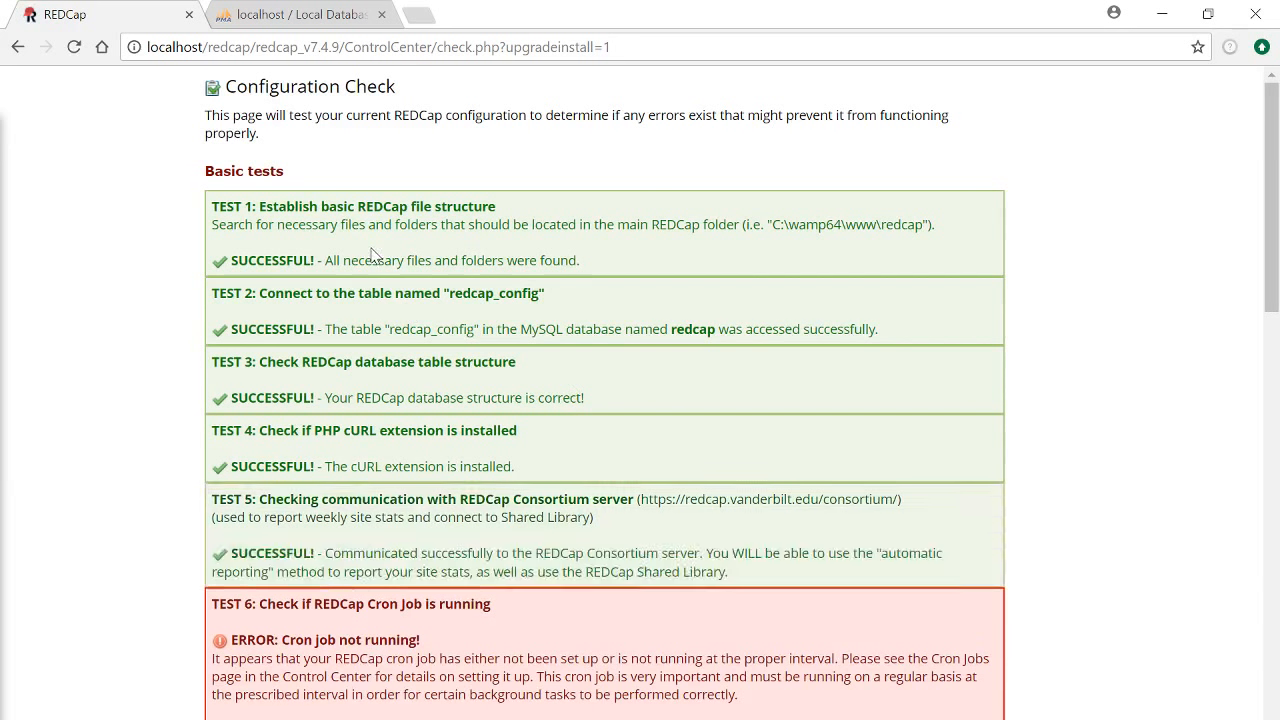
pyautogui.scroll(-2, 451, 260)
pyautogui.scroll(-1, 398, 245)
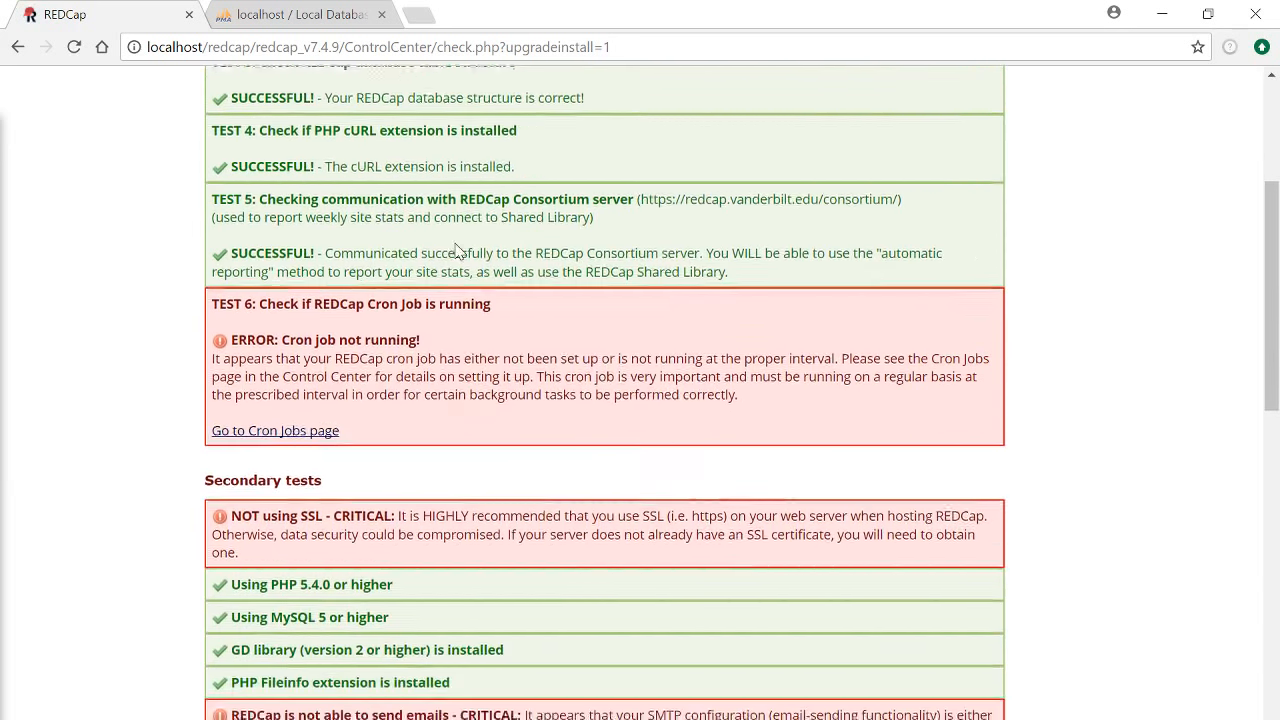
pyautogui.scroll(-1, 455, 250)
pyautogui.scroll(-1, 450, 275)
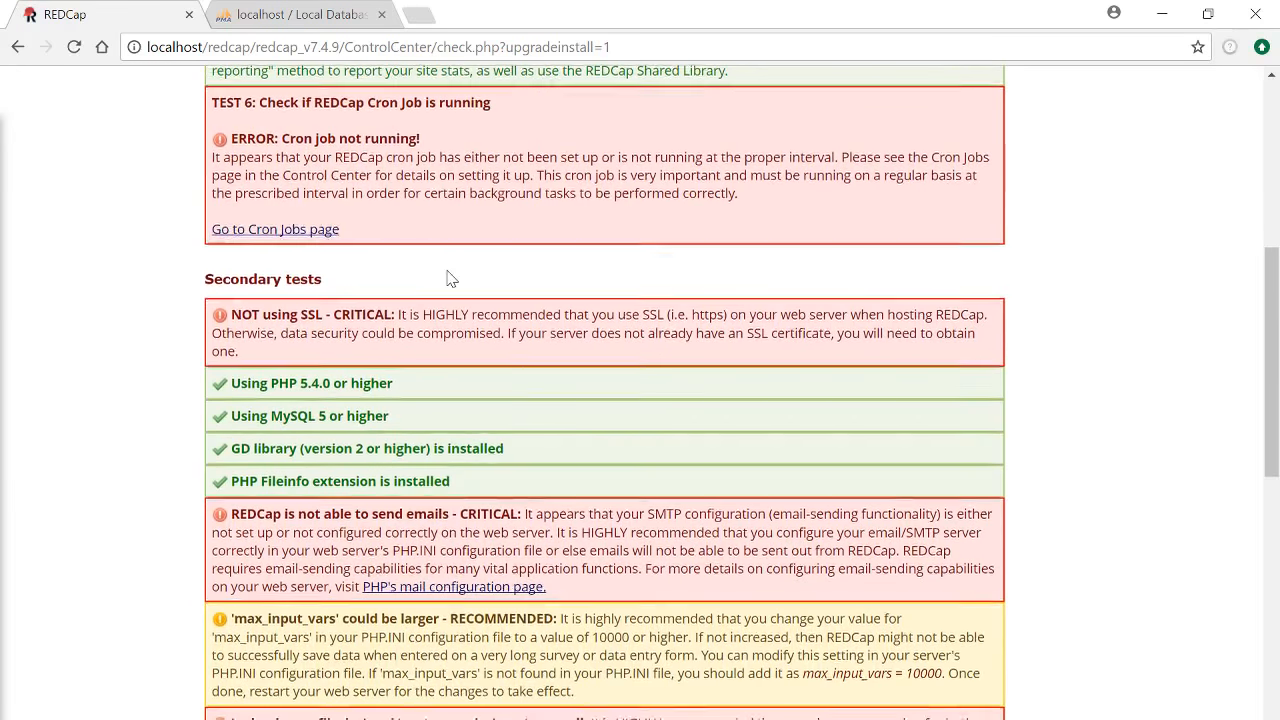
pyautogui.scroll(-1, 495, 300)
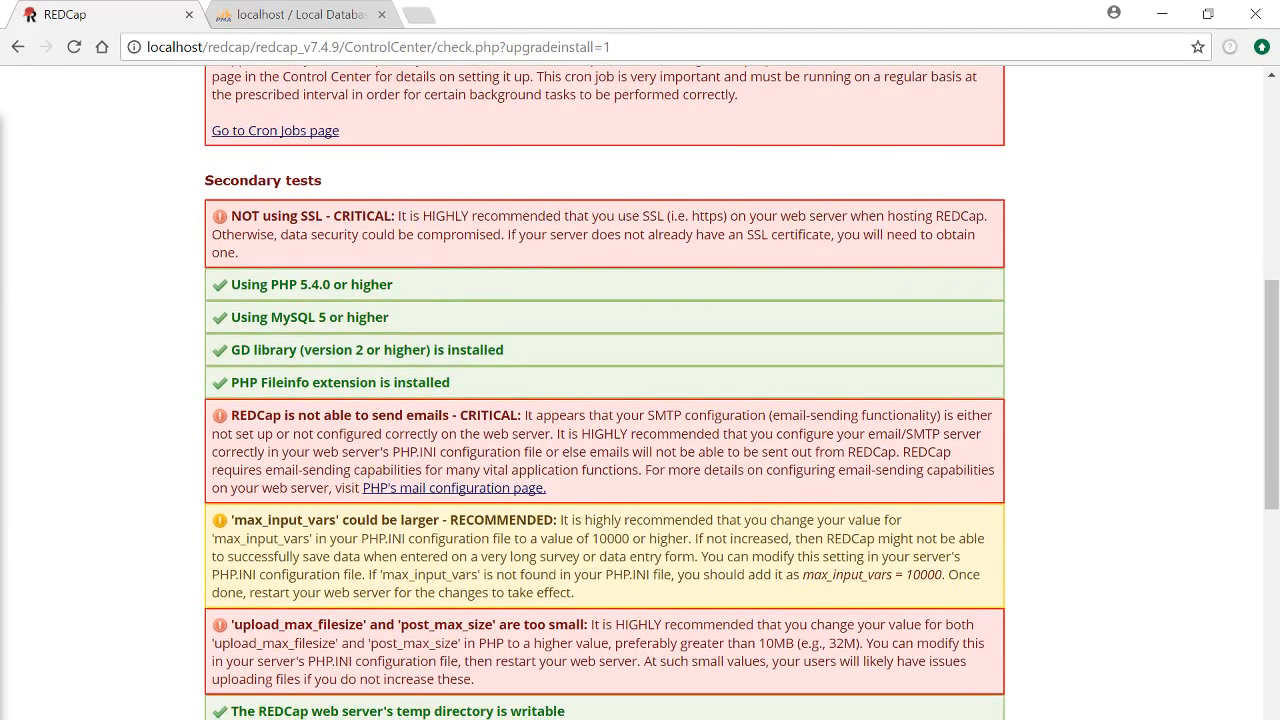
pyautogui.scroll(-1, 515, 262)
pyautogui.scroll(-1, 520, 252)
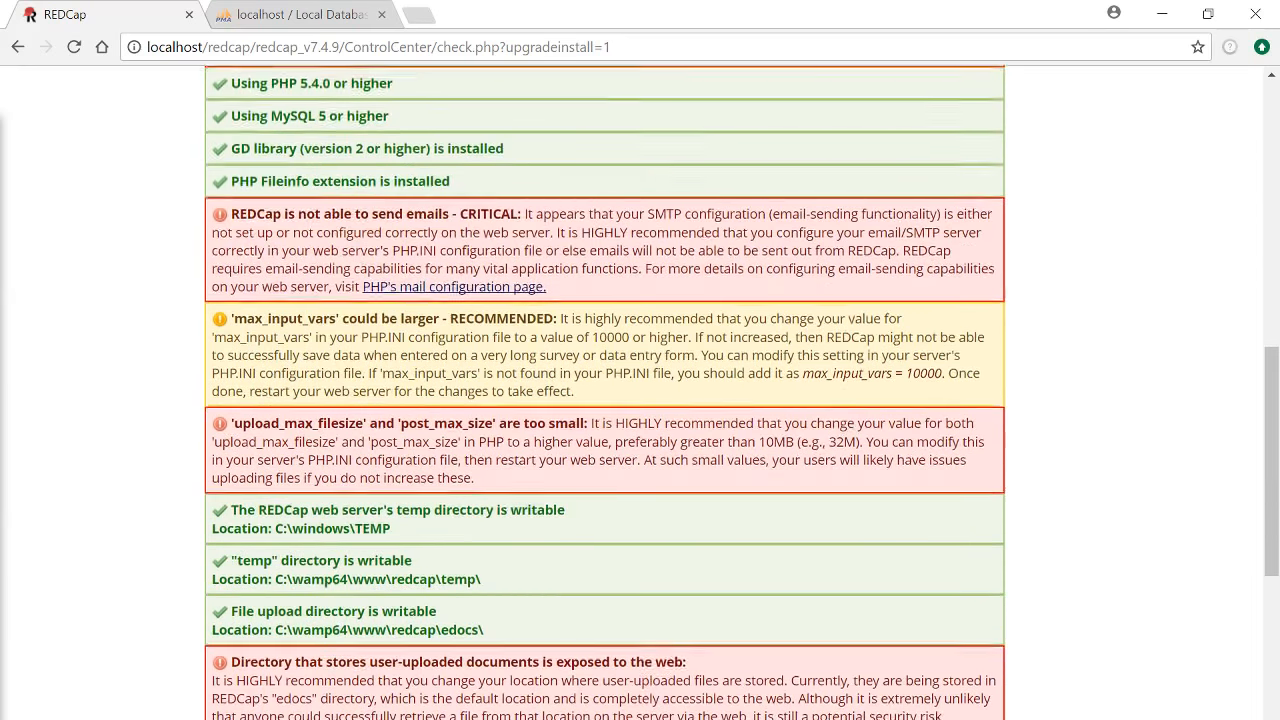
pyautogui.scroll(-4, 533, 292)
pyautogui.scroll(-1, 533, 292)
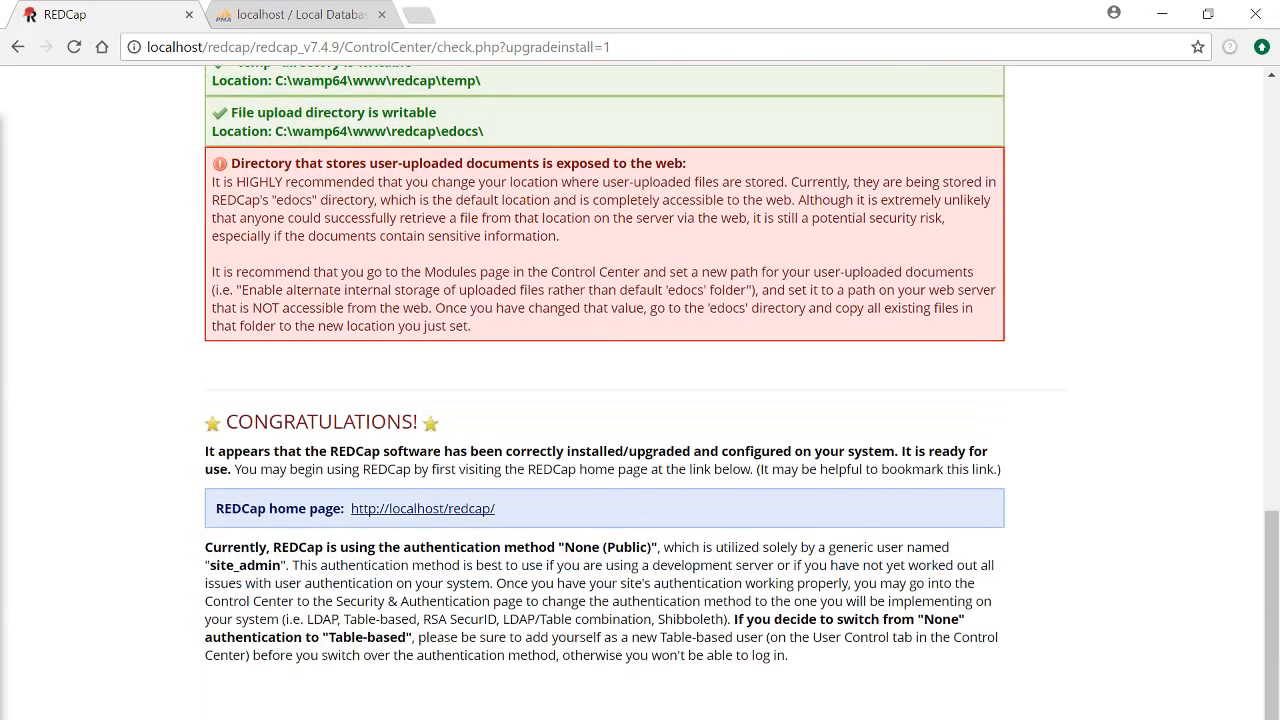
pyautogui.scroll(-1, 557, 311)
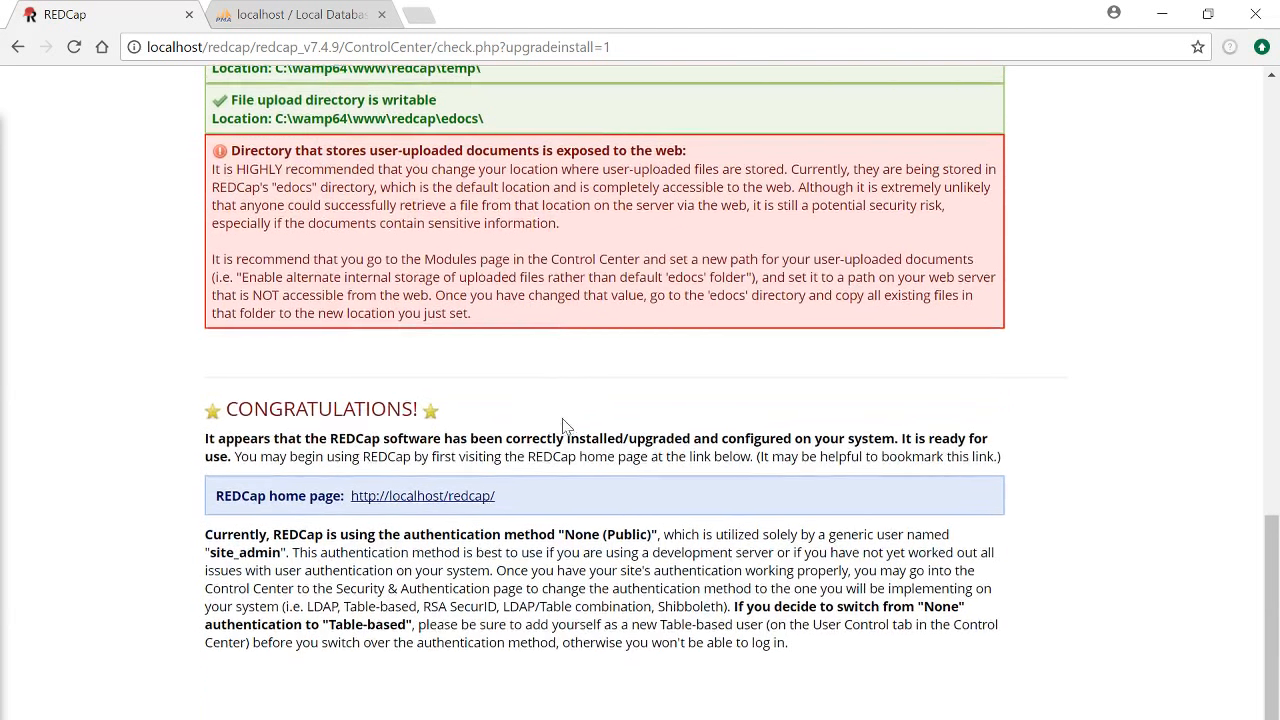
pyautogui.click(466, 497)
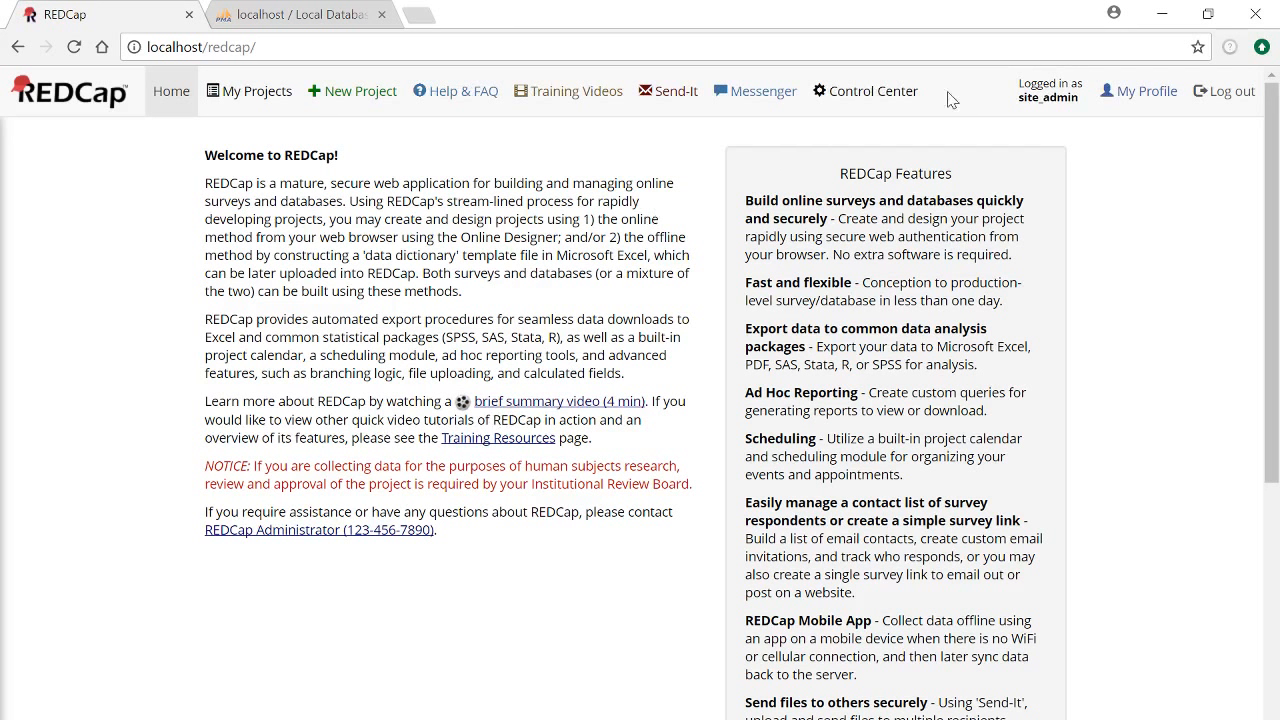
# Go to the Control Center's Add Users (Table-based Only) form
pyautogui.click(859, 104)
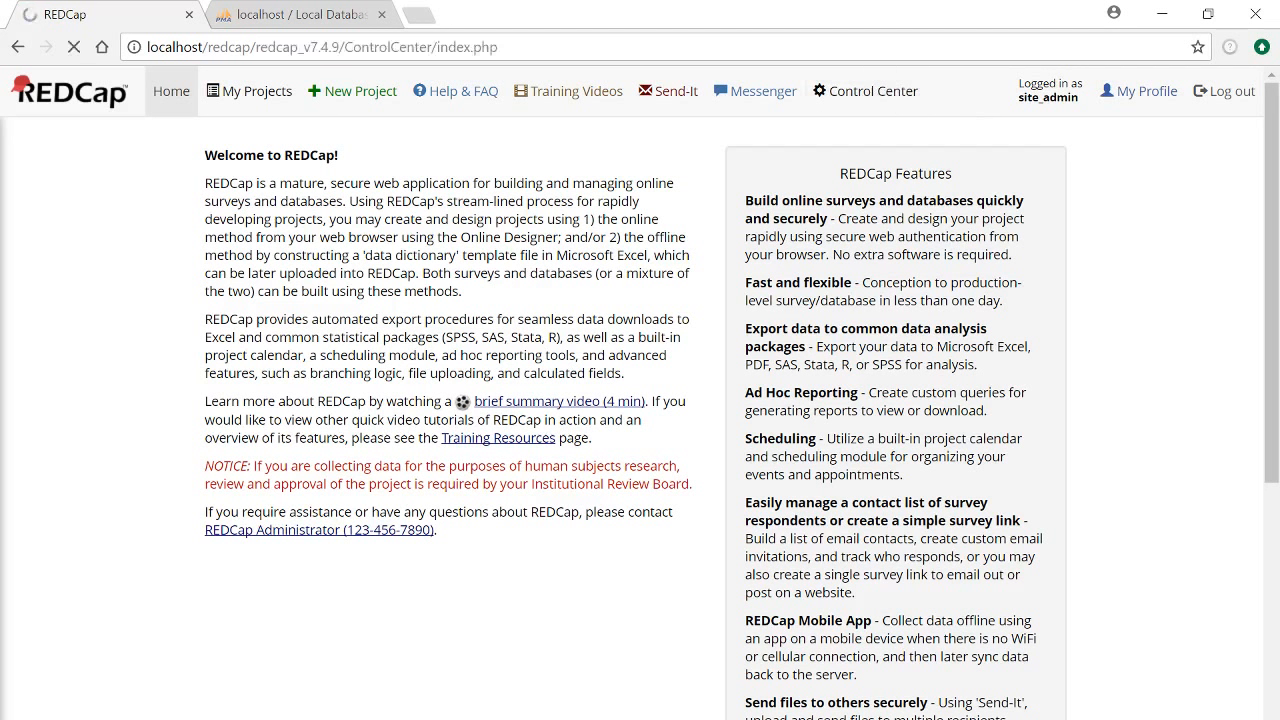
pyautogui.scroll(-1, 380, 315)
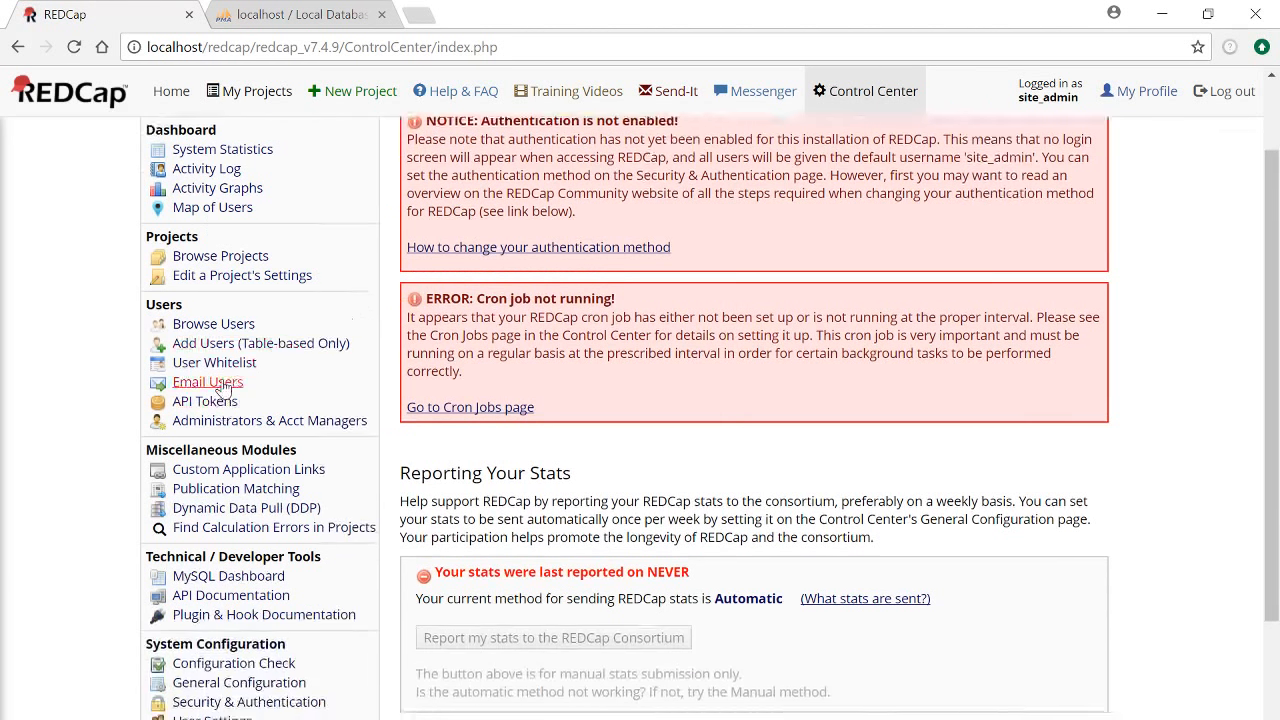
pyautogui.click(232, 346)
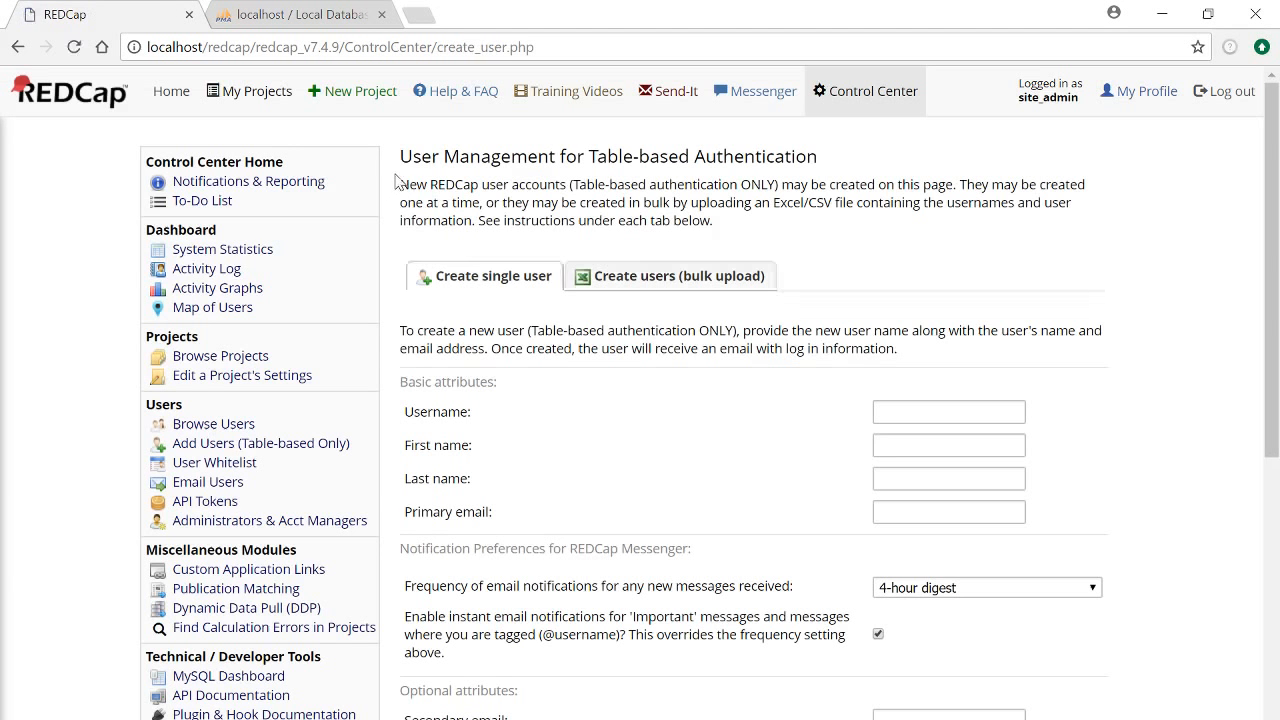
pyautogui.scroll(-1, 405, 305)
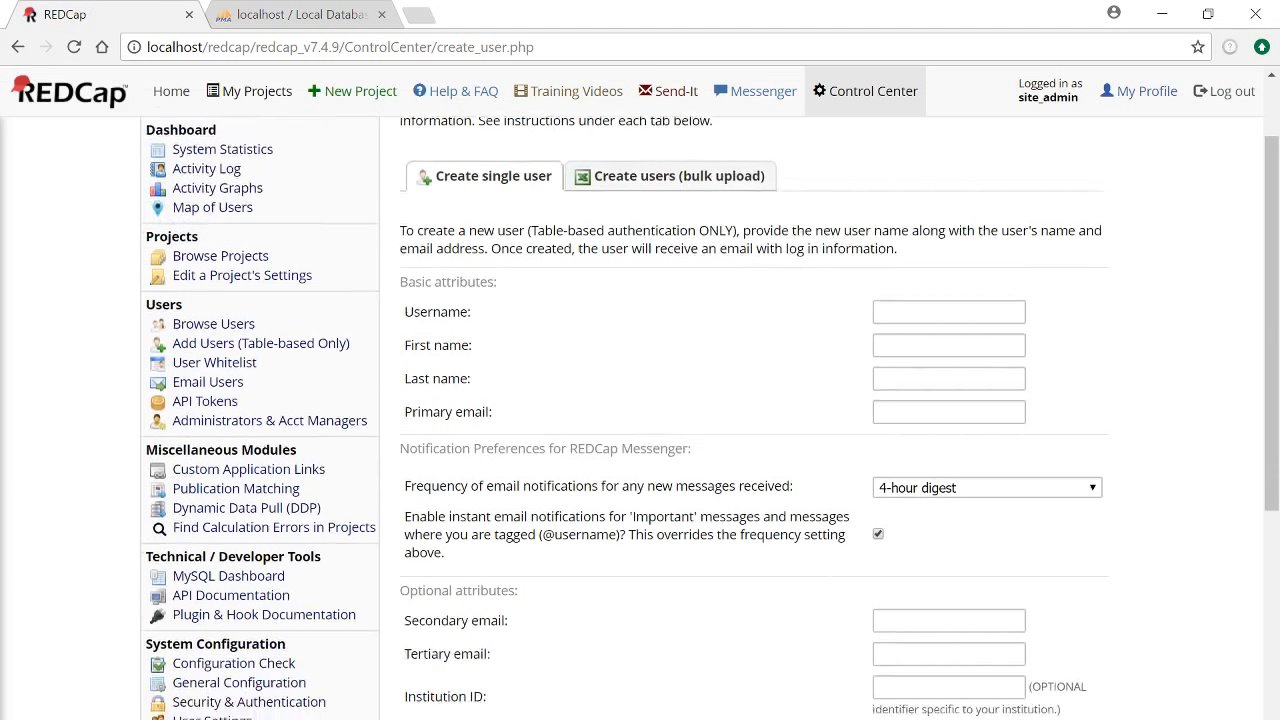
# Enter the new user's username, first name, last name and primary email, then save the account
pyautogui.click(948, 312)
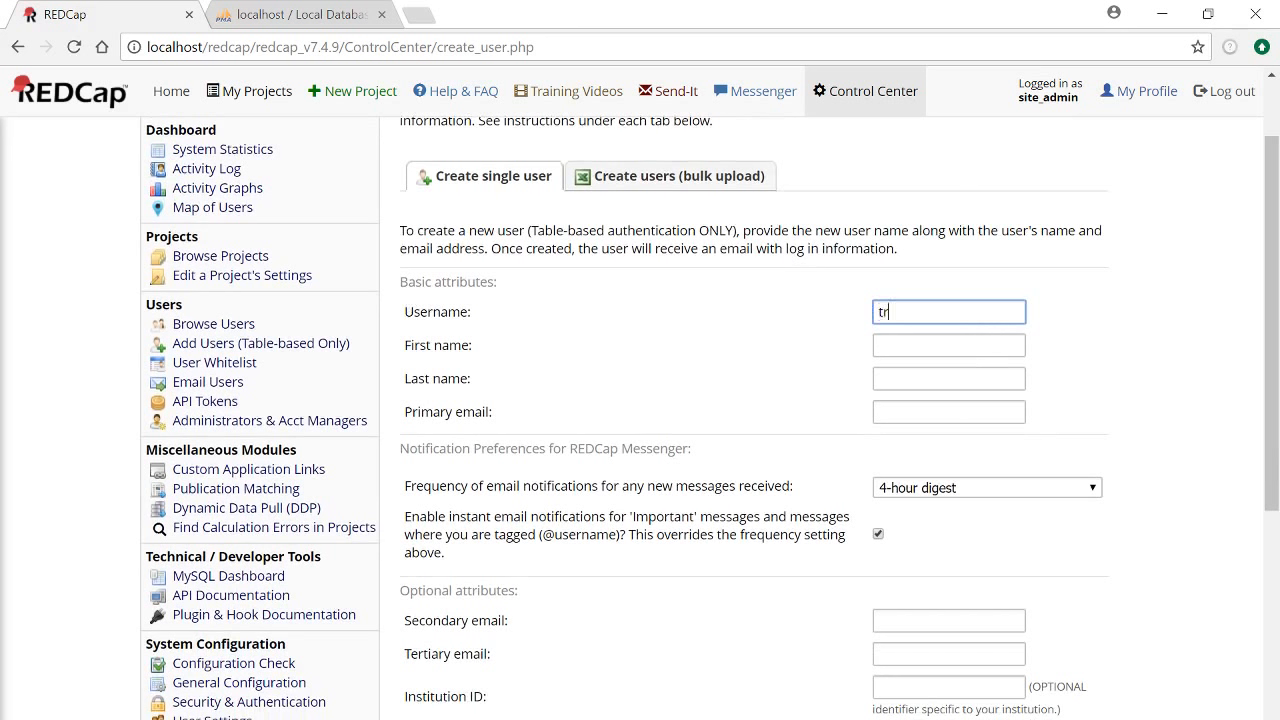
pyautogui.press('Tab')
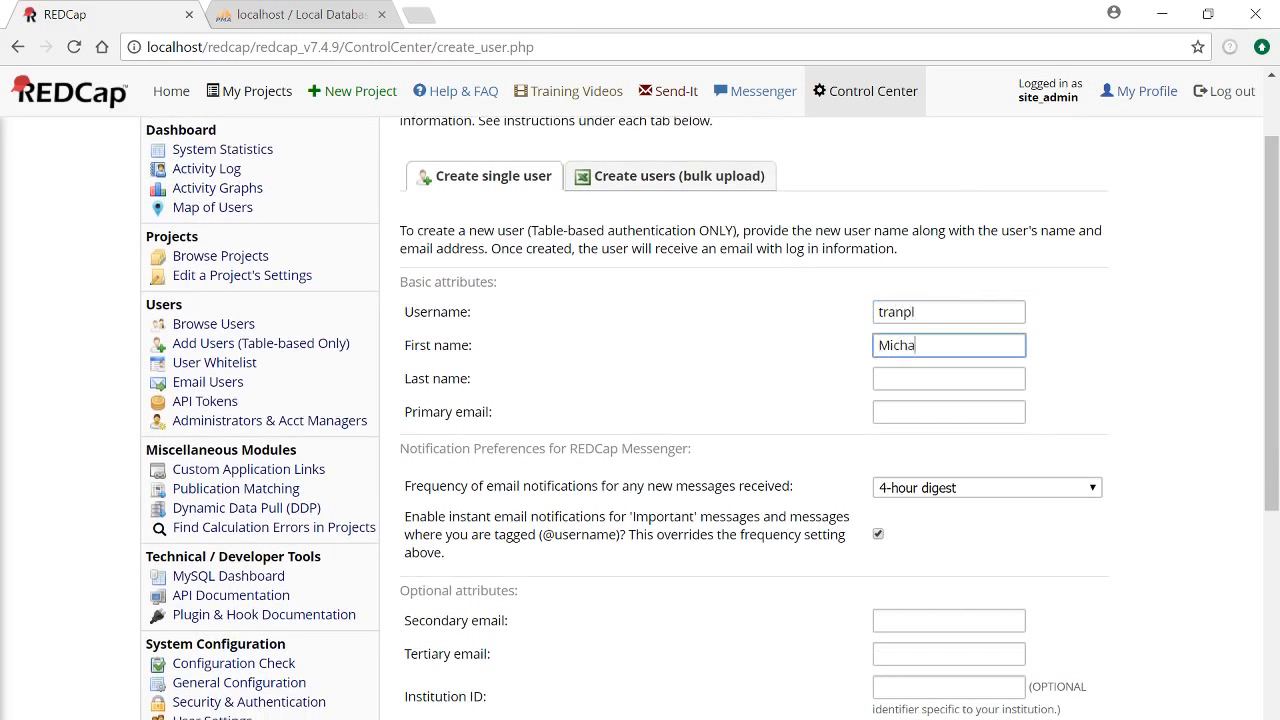
pyautogui.press('Tab')
pyautogui.press('Tab')
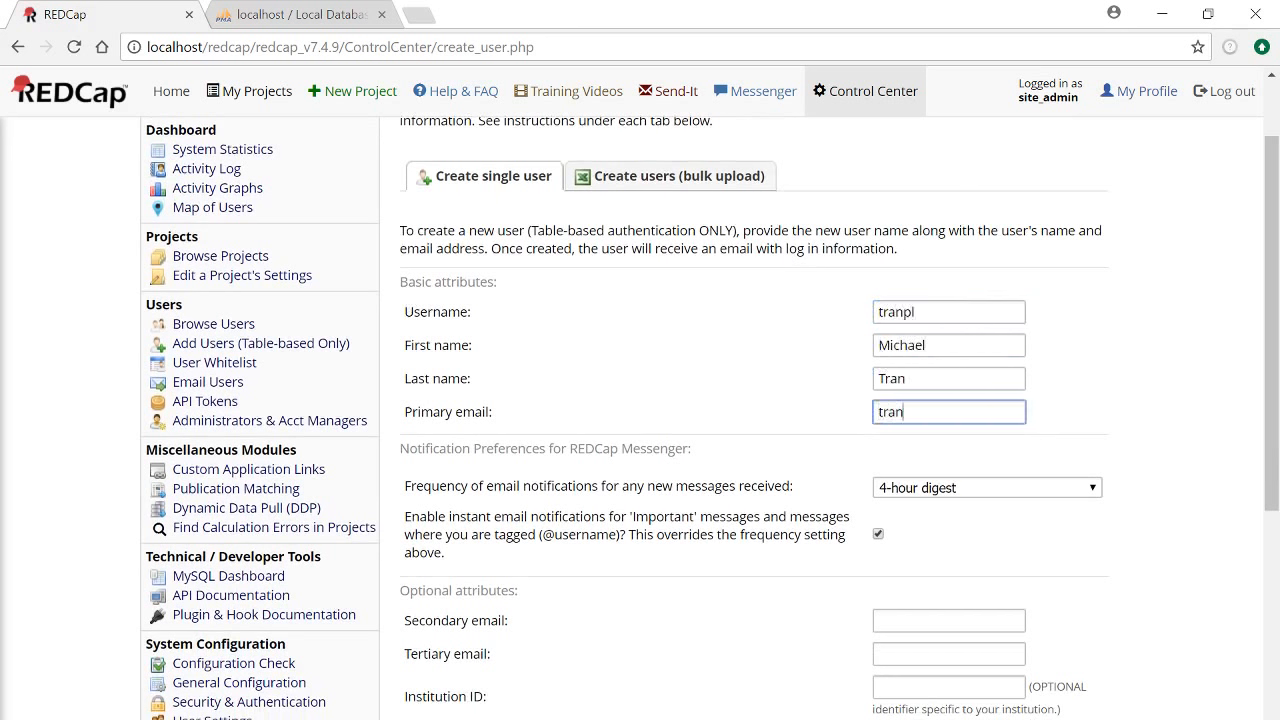
pyautogui.scroll(-3, 815, 380)
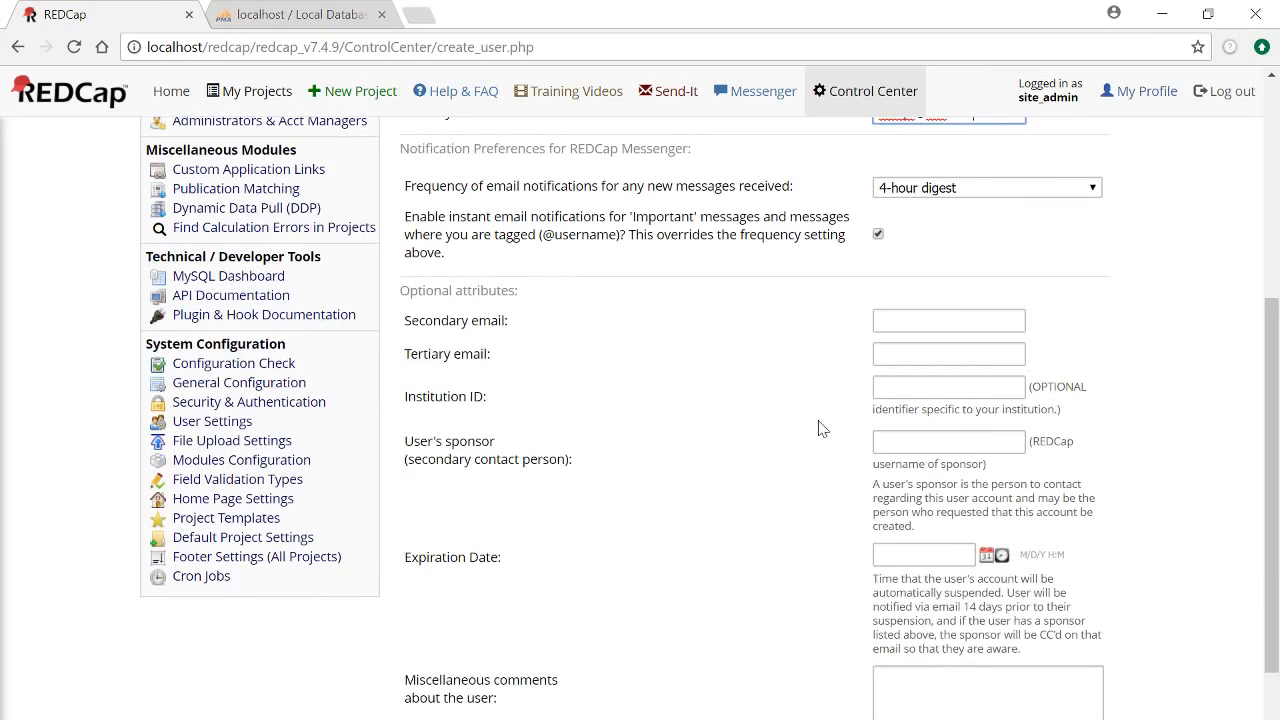
pyautogui.scroll(-1, 808, 340)
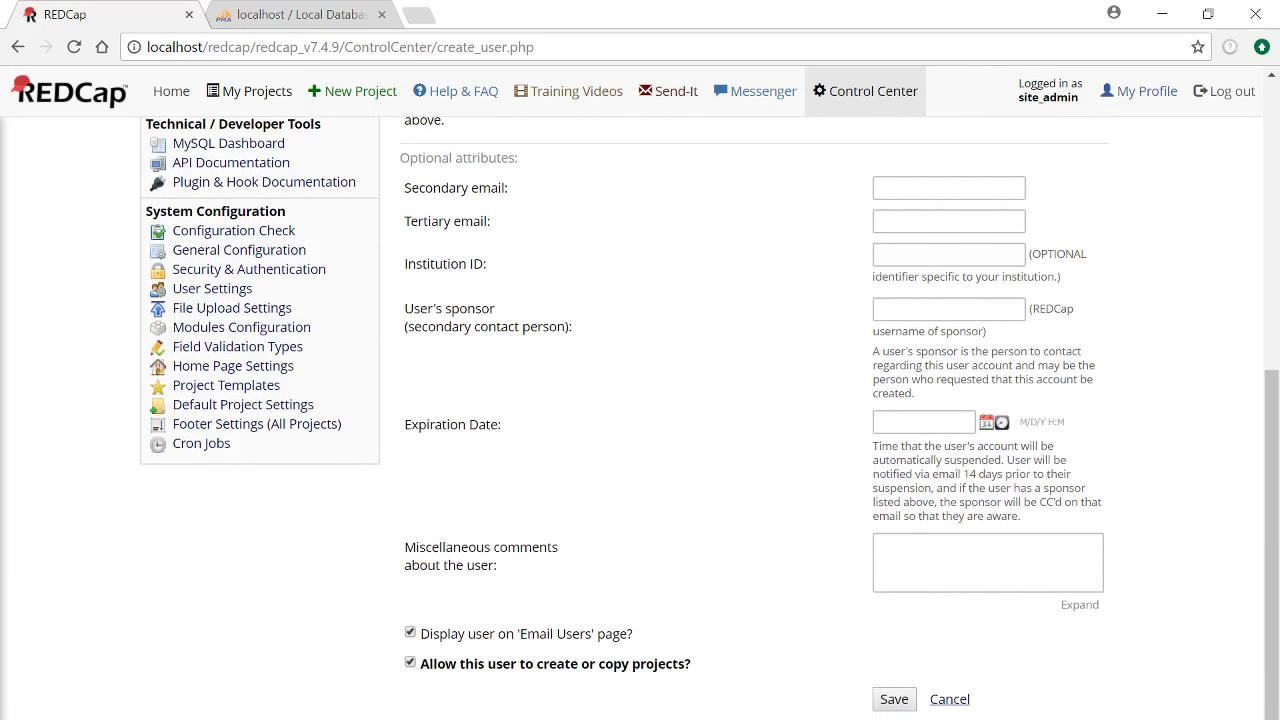
pyautogui.click(903, 701)
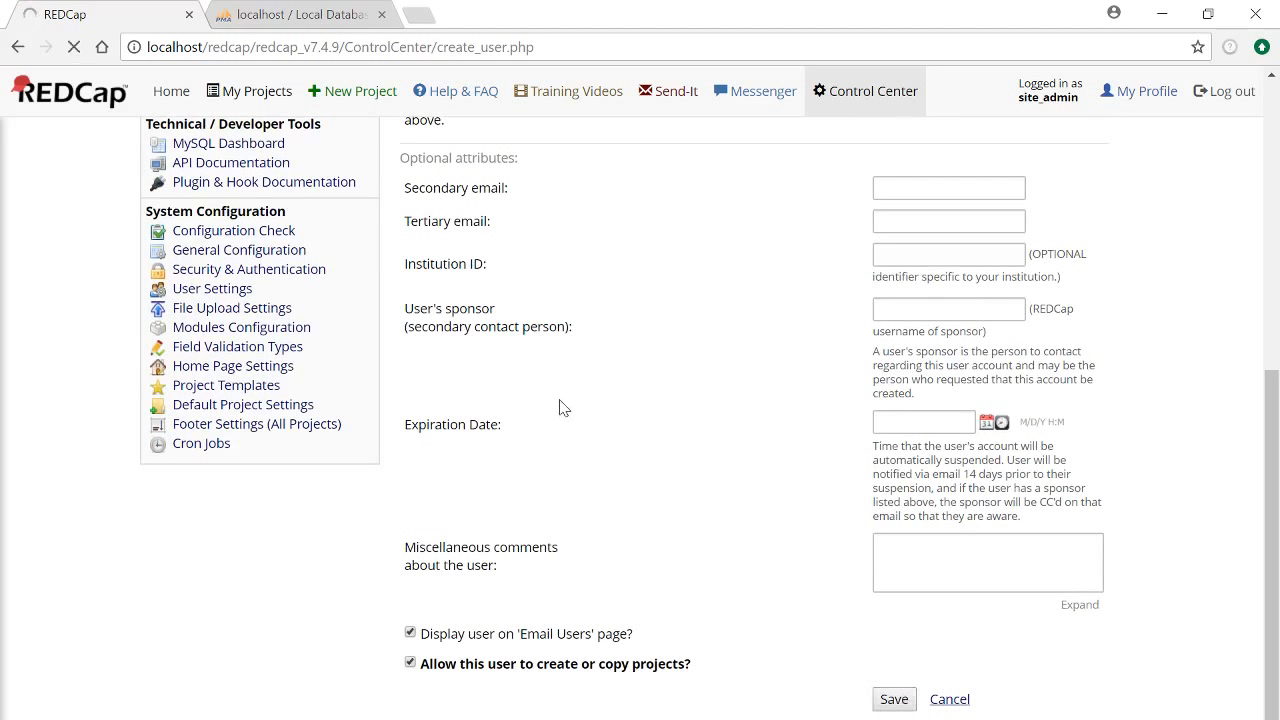